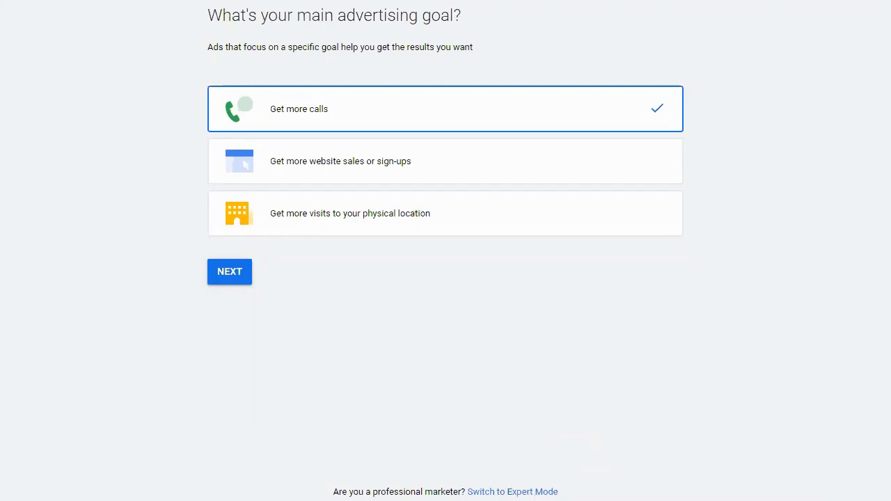
- Switch to Expert Mode and select Website traffic as the campaign goal
{"action": "left_click", "coordinate": [498, 492]}
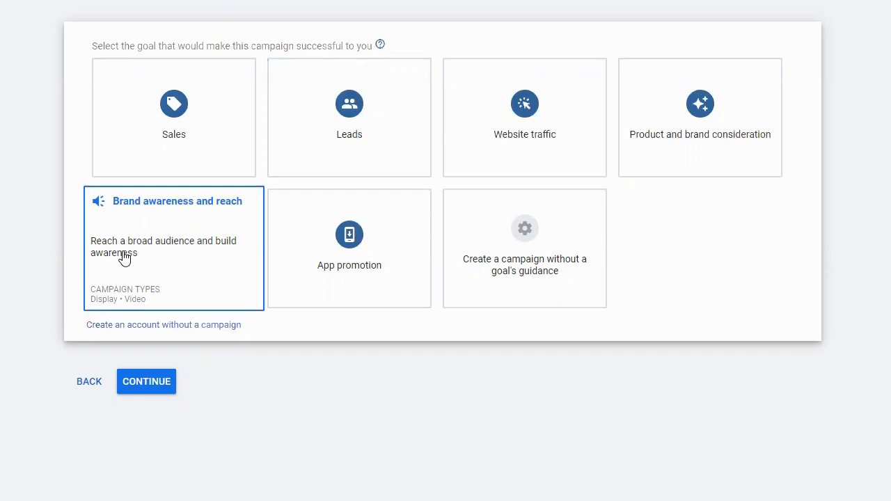
{"action": "left_click", "coordinate": [531, 126]}
{"action": "scroll", "coordinate": [533, 119], "scroll_direction": "down", "scroll_amount": 1}
{"action": "scroll", "coordinate": [533, 119], "scroll_direction": "up", "scroll_amount": 1}
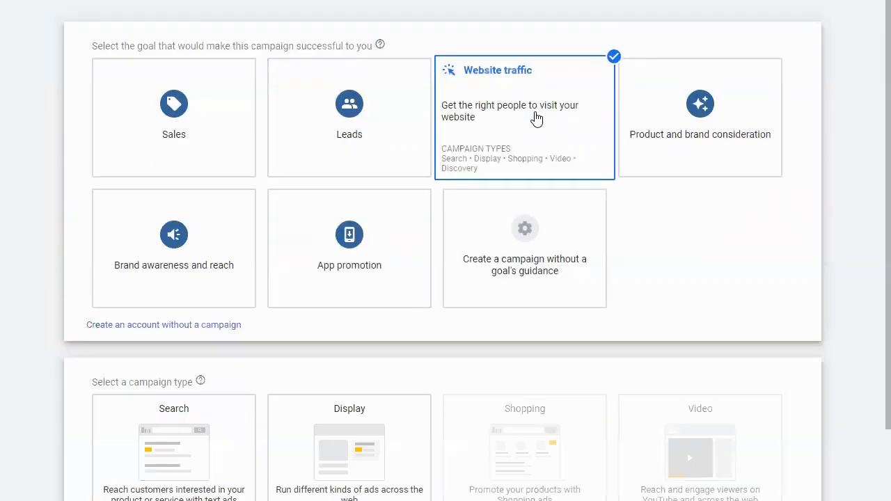
- Select Search as the campaign type
{"action": "scroll", "coordinate": [534, 121], "scroll_direction": "down", "scroll_amount": 2}
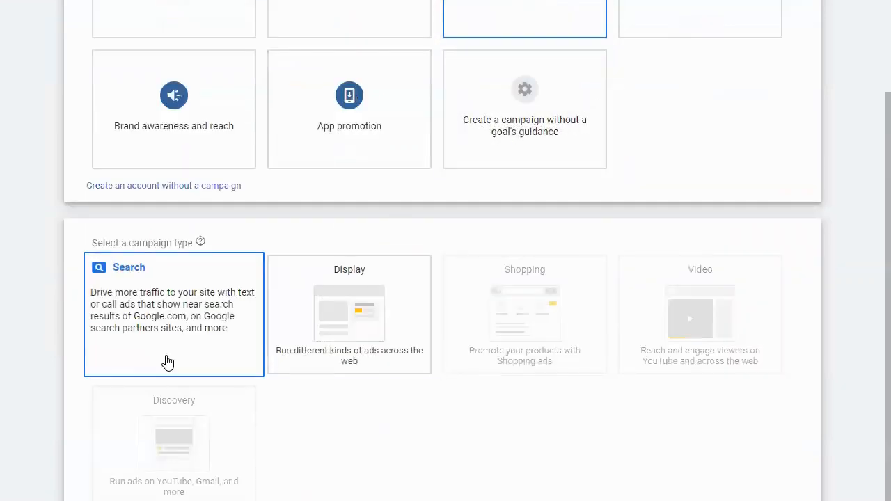
{"action": "mouse_move", "coordinate": [461, 316]}
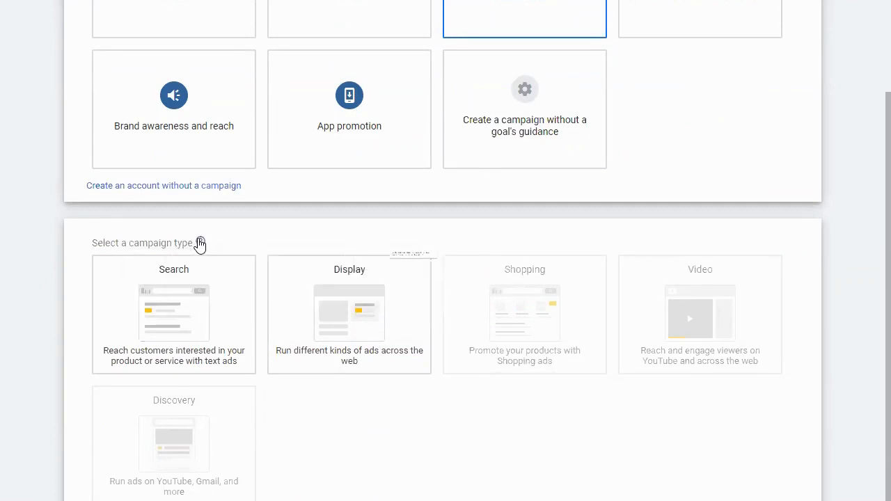
{"action": "mouse_move", "coordinate": [200, 243]}
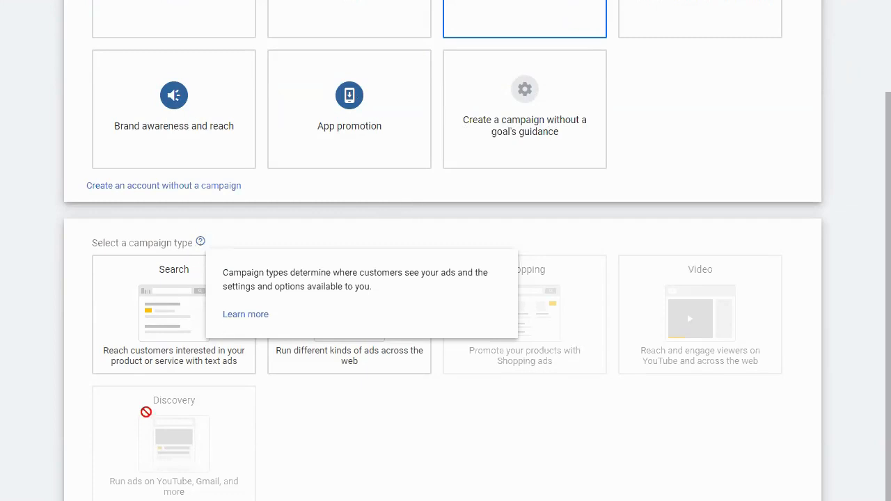
{"action": "left_click", "coordinate": [192, 327]}
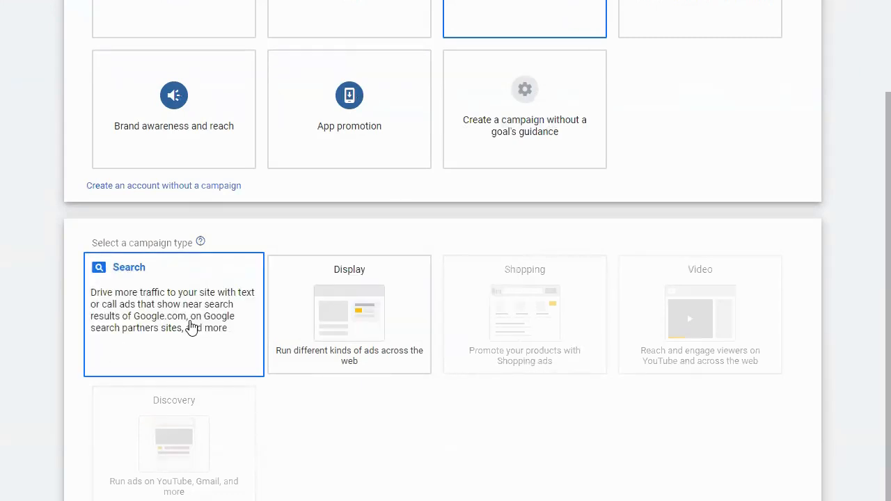
{"action": "scroll", "coordinate": [209, 320], "scroll_direction": "up", "scroll_amount": 2}
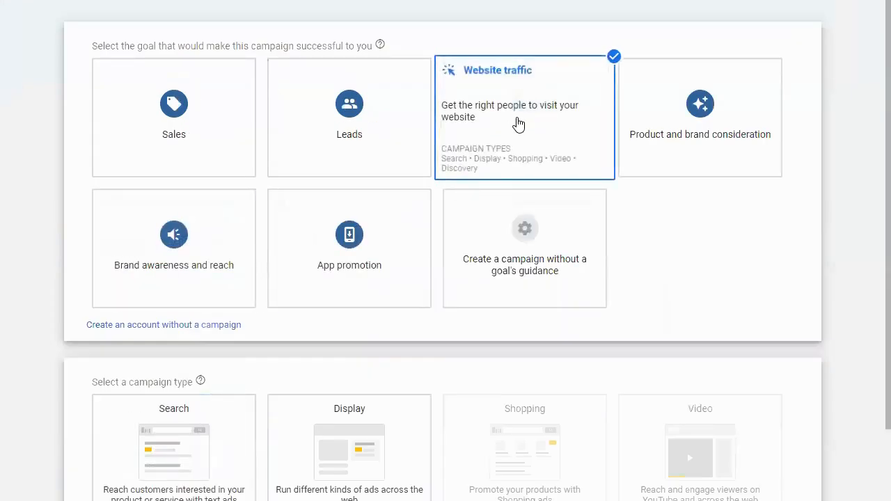
{"action": "scroll", "coordinate": [249, 315], "scroll_direction": "down", "scroll_amount": 2}
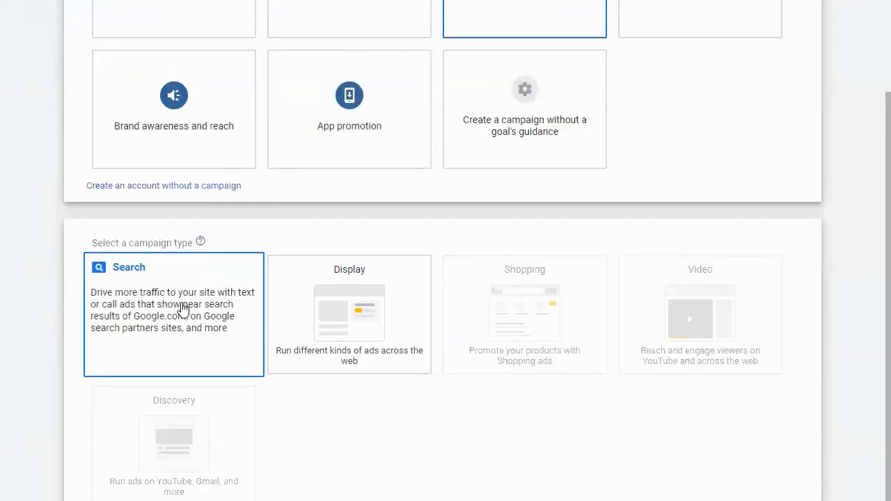
{"action": "left_click", "coordinate": [183, 309]}
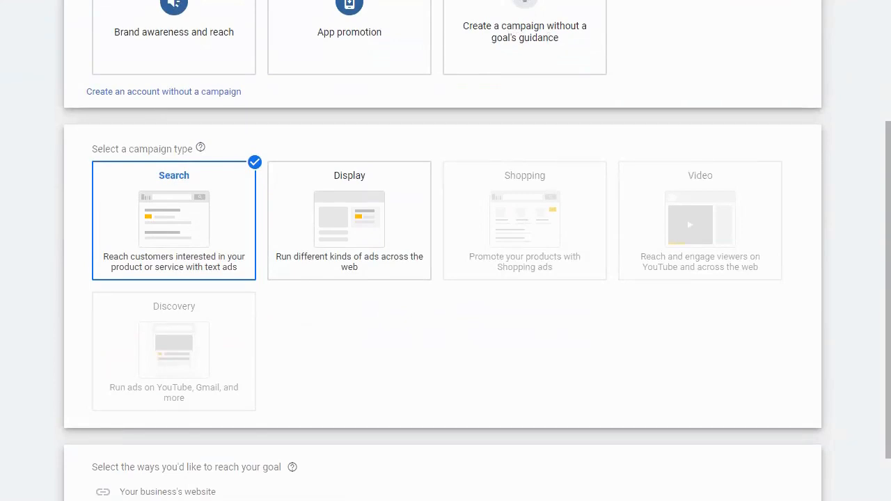
{"action": "right_click", "coordinate": [190, 492]}
{"action": "left_click", "coordinate": [212, 387]}
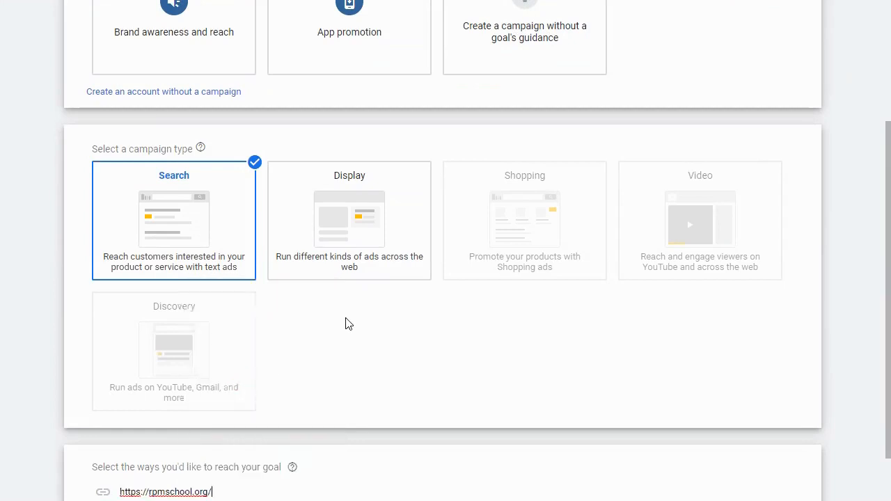
{"action": "scroll", "coordinate": [574, 279], "scroll_direction": "down", "scroll_amount": 2}
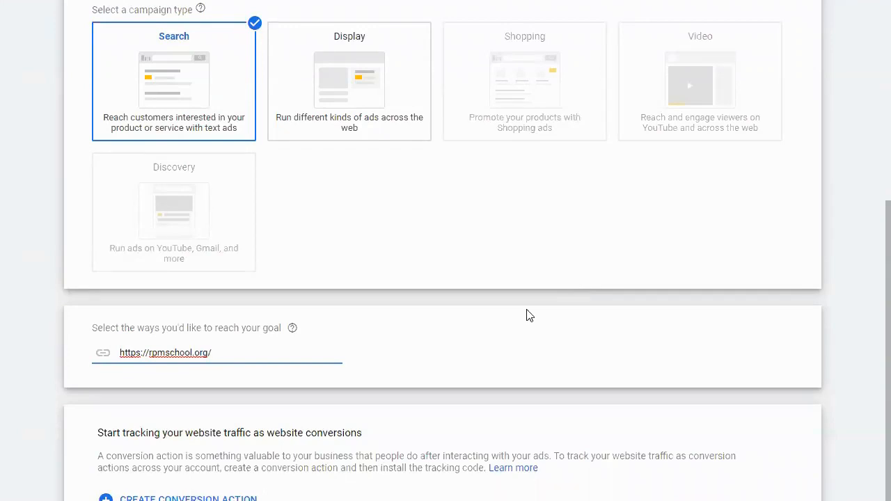
{"action": "scroll", "coordinate": [515, 319], "scroll_direction": "down", "scroll_amount": 1}
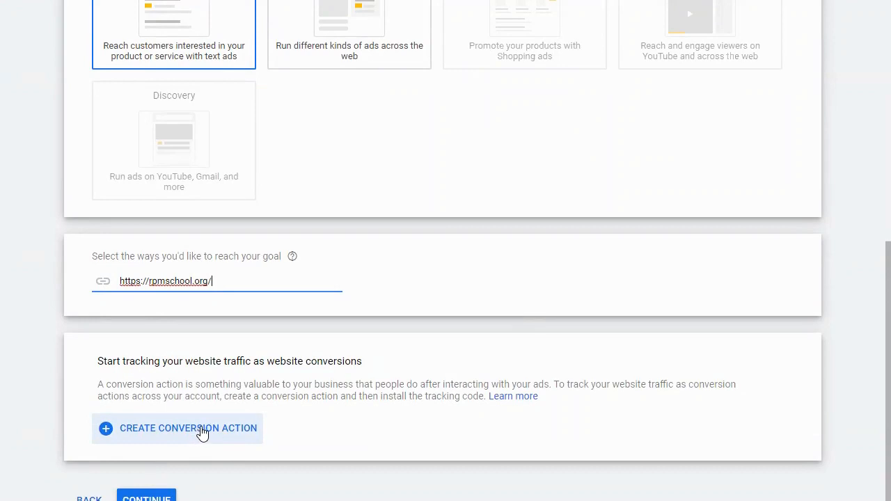
{"action": "scroll", "coordinate": [355, 344], "scroll_direction": "up", "scroll_amount": 1}
{"action": "scroll", "coordinate": [348, 350], "scroll_direction": "down", "scroll_amount": 1}
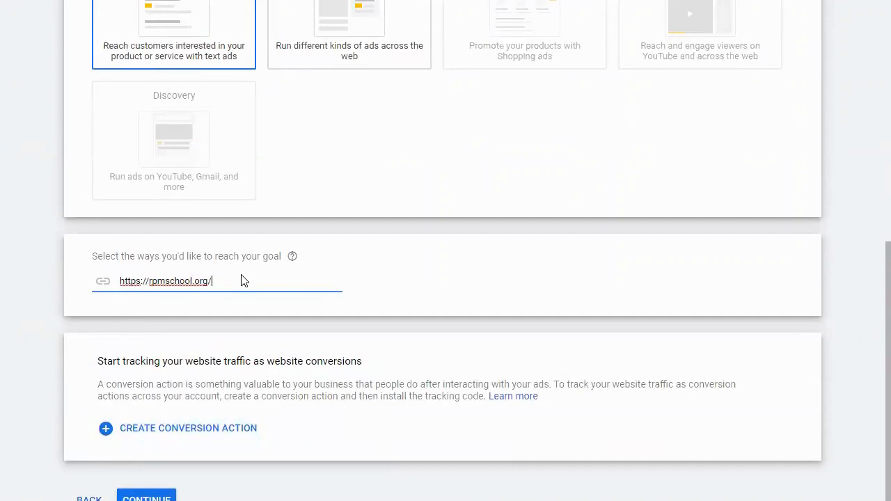
{"action": "left_click", "coordinate": [146, 500]}
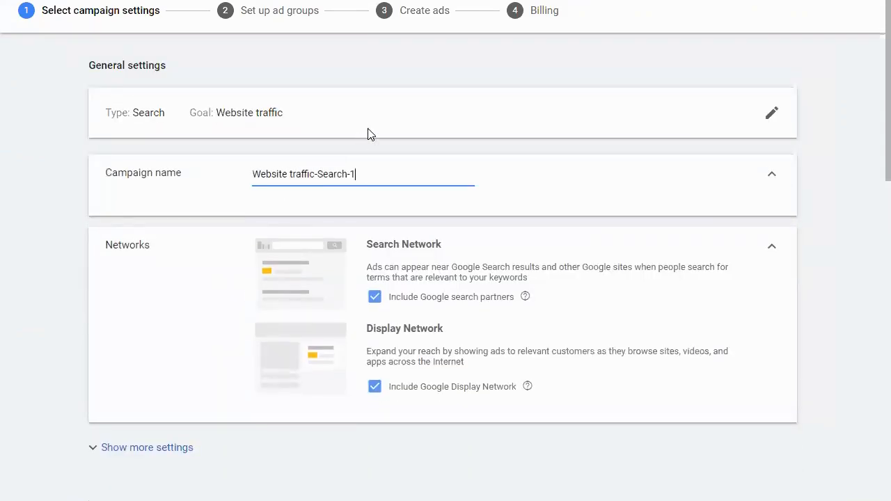
- Rename the campaign as General Awareness
{"action": "triple_click", "coordinate": [366, 170]}
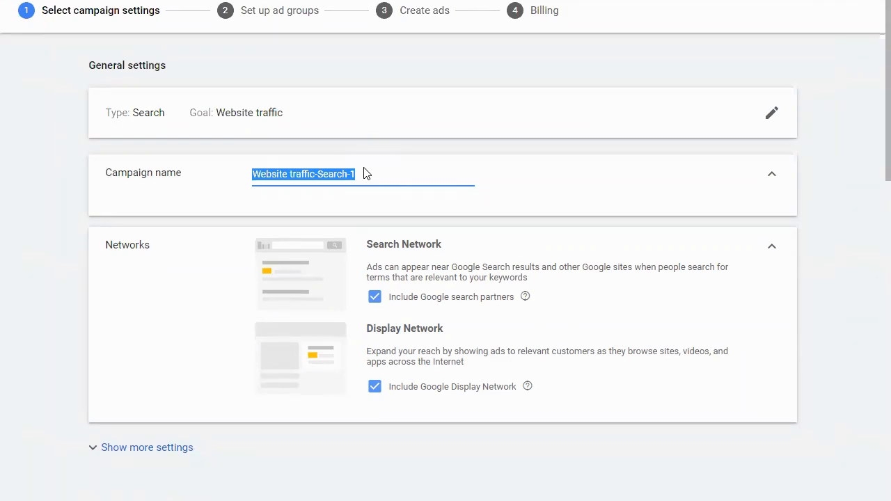
{"action": "type", "text": "Gener"}
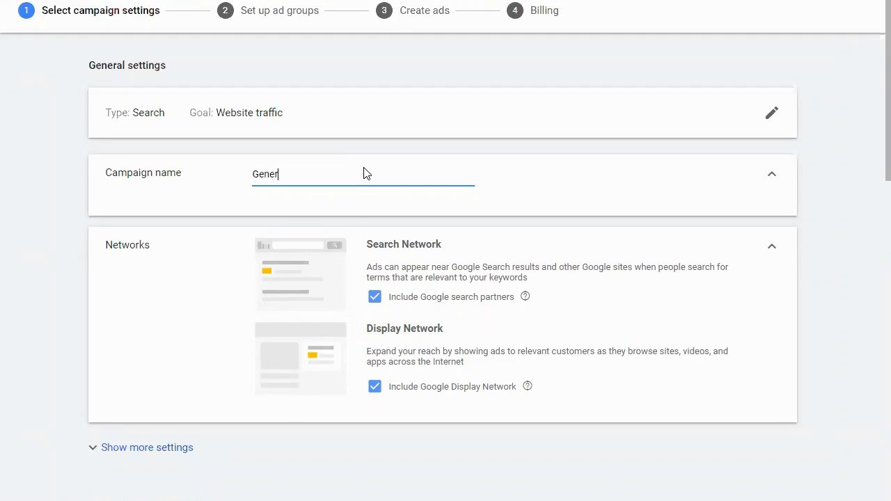
{"action": "type", "text": "al Awareness"}
- Exclude Google search partners and the Google Display Network from the campaign's networks
{"action": "left_click", "coordinate": [375, 297]}
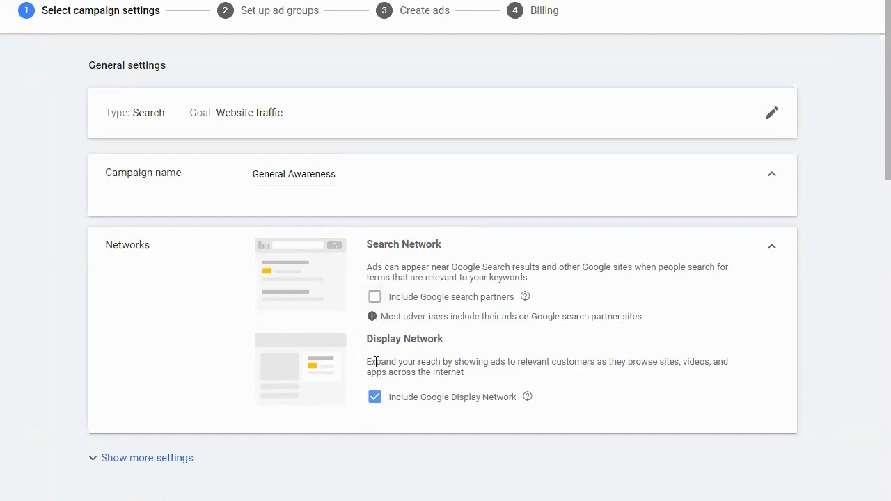
{"action": "left_click", "coordinate": [375, 396]}
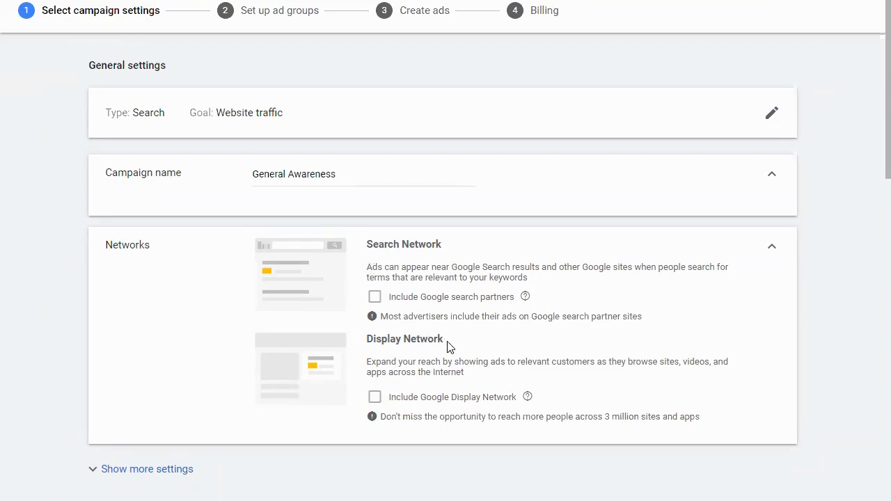
{"action": "left_click", "coordinate": [381, 401]}
{"action": "left_click", "coordinate": [376, 401]}
- Show the additional general settings and set the campaign's end date to Apr 3, 2020
{"action": "scroll", "coordinate": [348, 327], "scroll_direction": "down", "scroll_amount": 2}
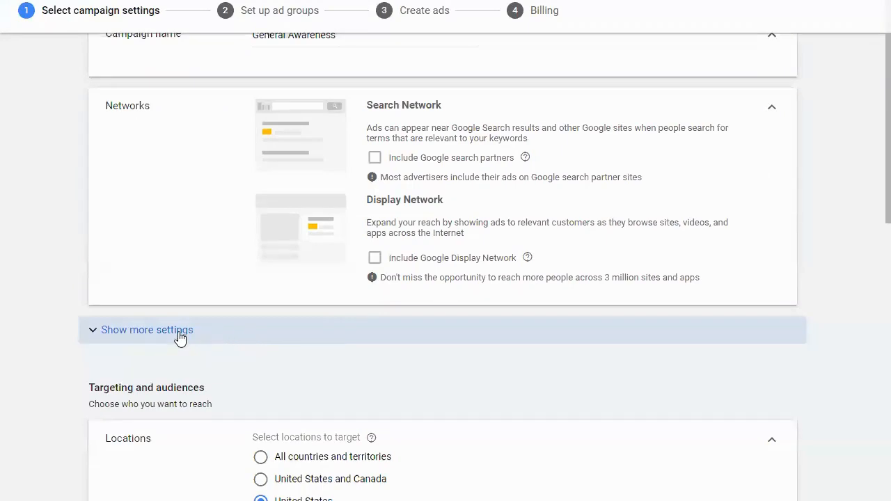
{"action": "left_click", "coordinate": [189, 338]}
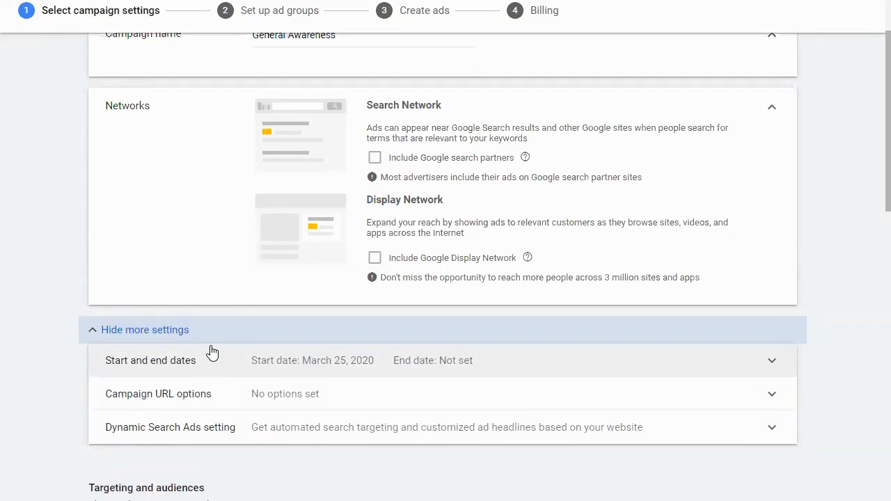
{"action": "left_click", "coordinate": [259, 368]}
{"action": "scroll", "coordinate": [257, 364], "scroll_direction": "down", "scroll_amount": 1}
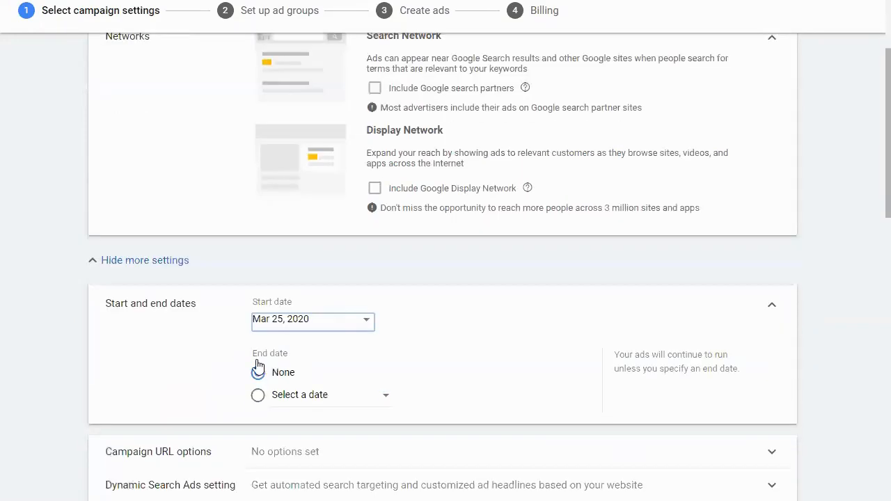
{"action": "left_click", "coordinate": [258, 395]}
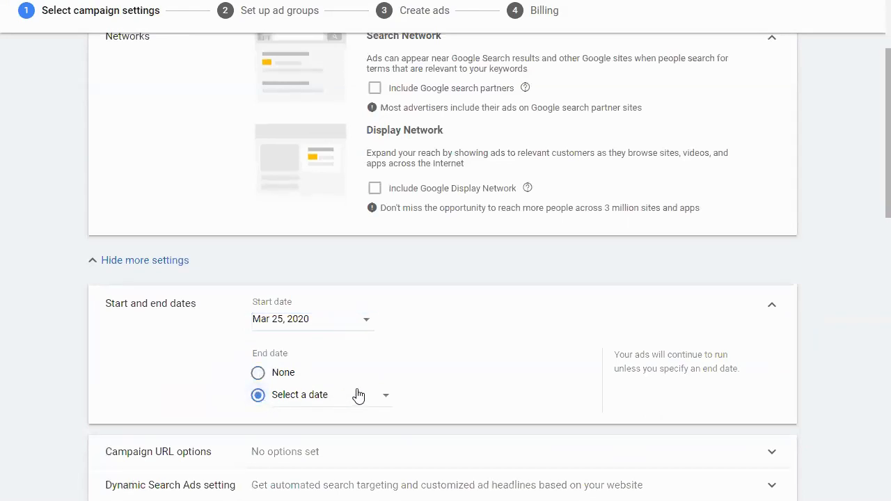
{"action": "left_click", "coordinate": [357, 395]}
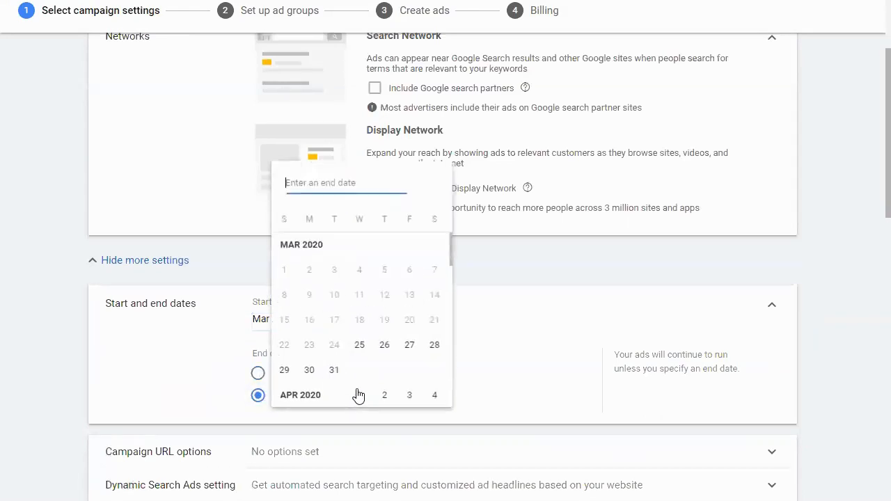
{"action": "left_click", "coordinate": [410, 395]}
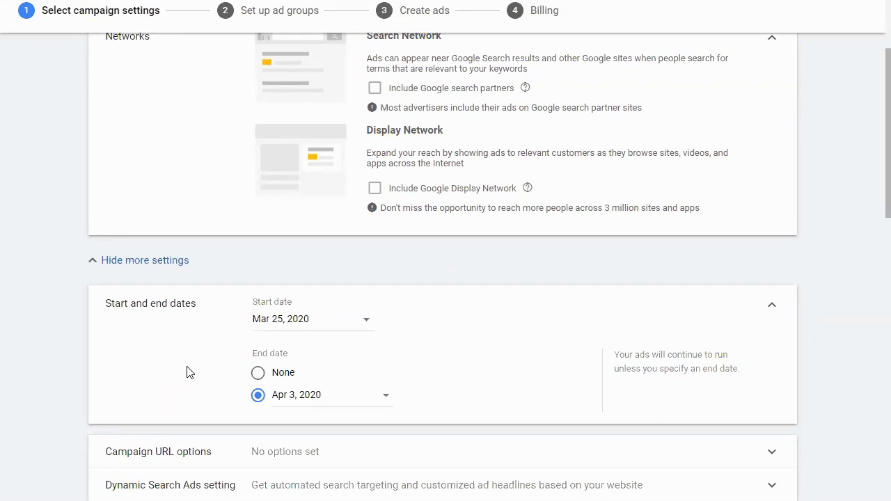
- Collapse the location options, choose to enter another location, and open the advanced location search
{"action": "scroll", "coordinate": [249, 394], "scroll_direction": "down", "scroll_amount": 1}
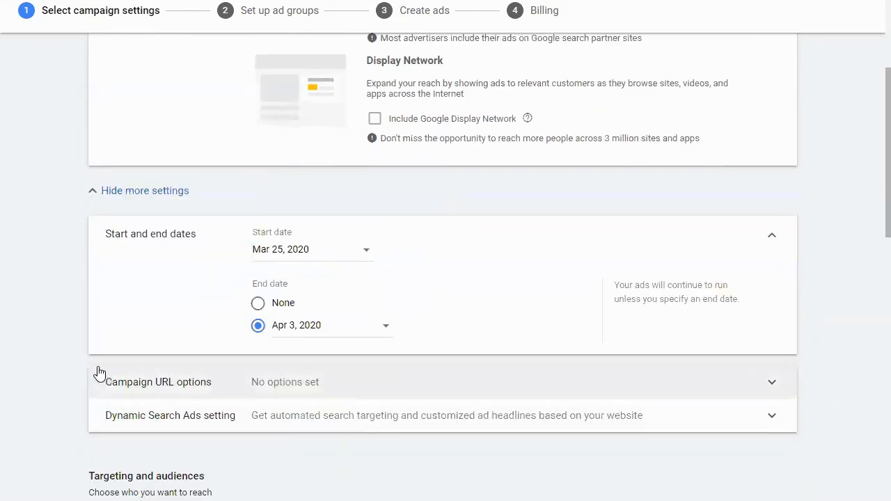
{"action": "scroll", "coordinate": [59, 481], "scroll_direction": "down", "scroll_amount": 3}
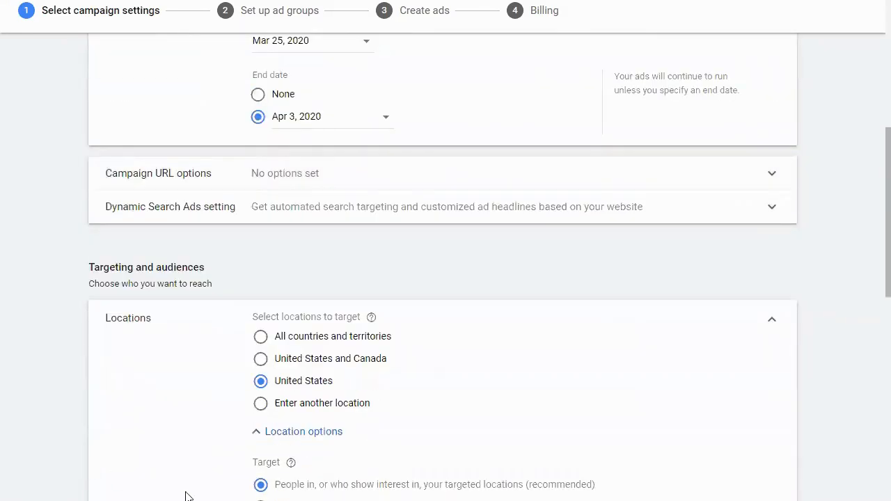
{"action": "left_click", "coordinate": [304, 431]}
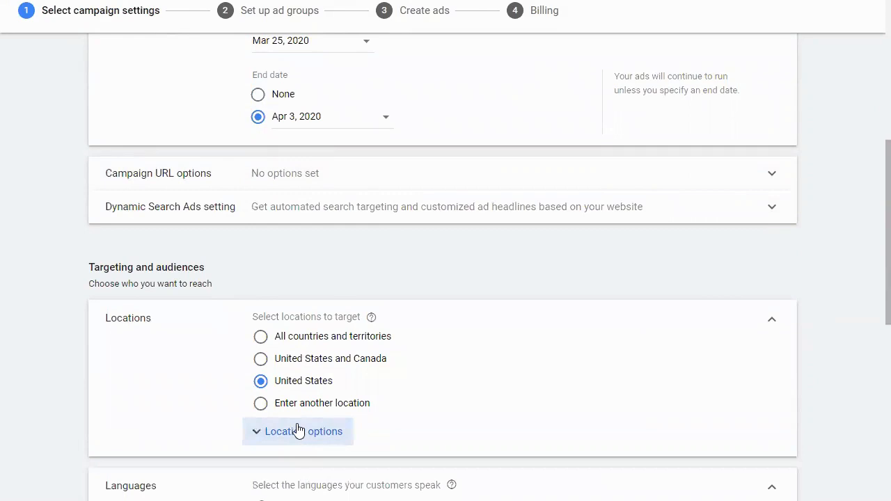
{"action": "scroll", "coordinate": [301, 417], "scroll_direction": "down", "scroll_amount": 1}
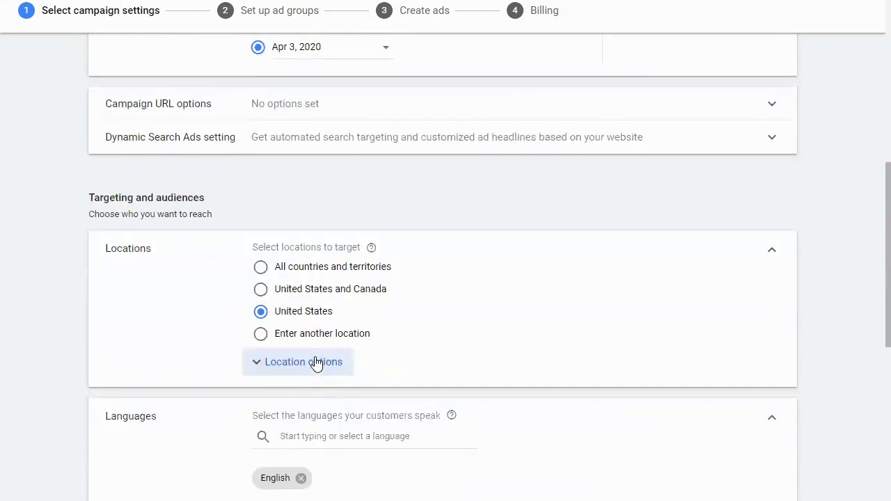
{"action": "left_click", "coordinate": [323, 336]}
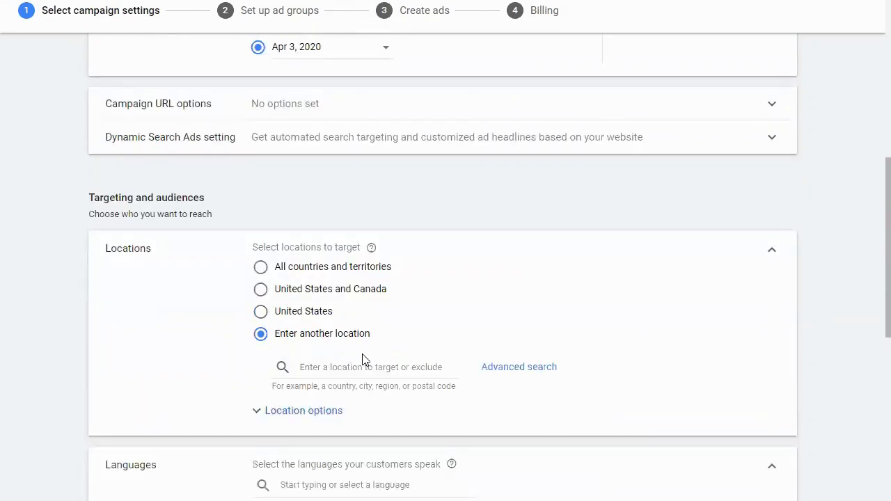
{"action": "left_click", "coordinate": [493, 371]}
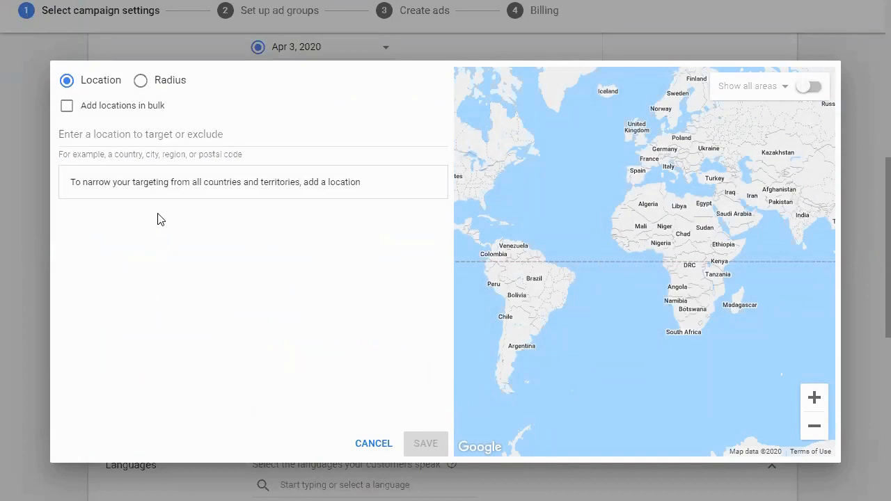
- Target a 20 mi radius around Chicago, IL 60640
{"action": "left_click", "coordinate": [156, 136]}
{"action": "left_click", "coordinate": [152, 136]}
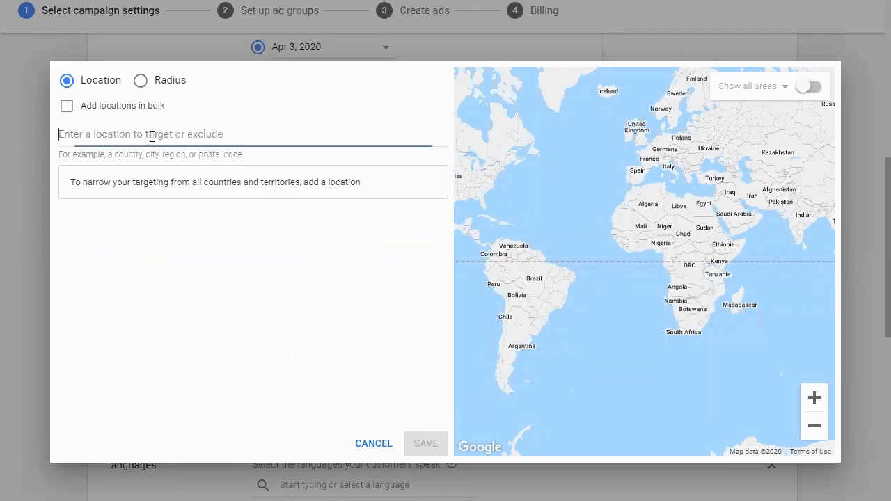
{"action": "left_click", "coordinate": [142, 81]}
{"action": "left_click", "coordinate": [174, 137]}
{"action": "type", "text": "60640"}
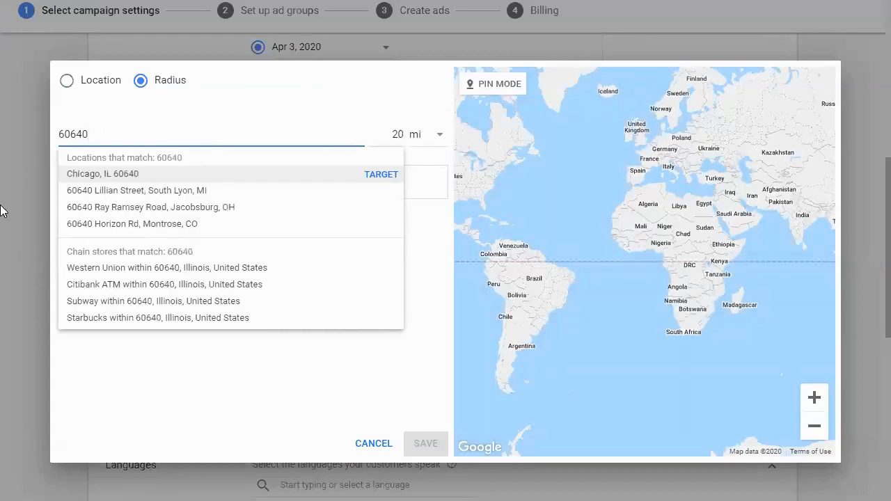
{"action": "left_click", "coordinate": [372, 179]}
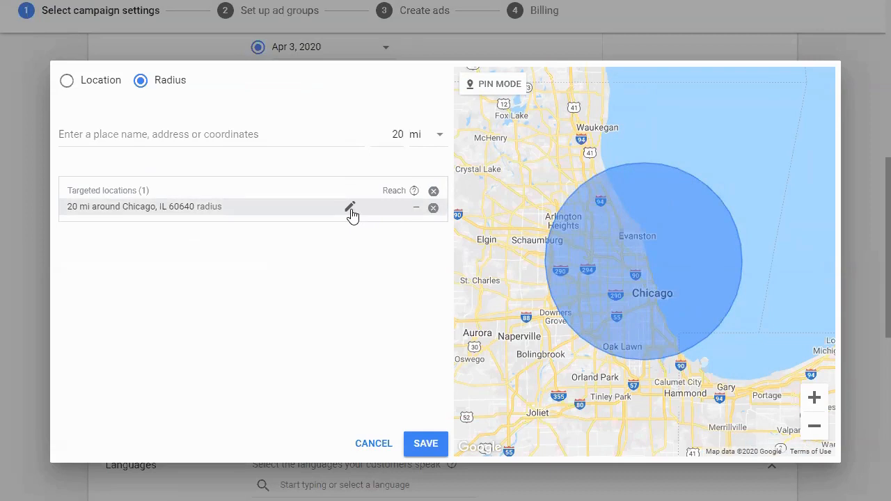
{"action": "left_click_drag", "start_coordinate": [546, 164], "coordinate": [609, 203]}
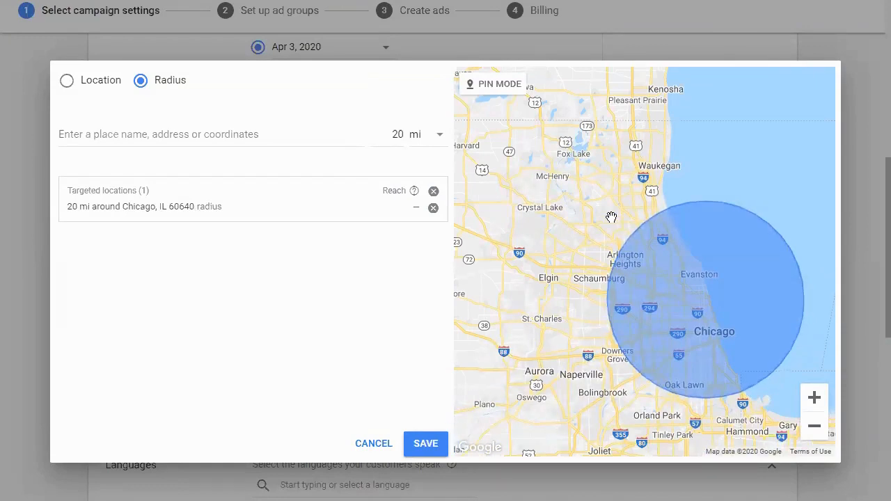
{"action": "left_click_drag", "start_coordinate": [592, 239], "coordinate": [607, 227]}
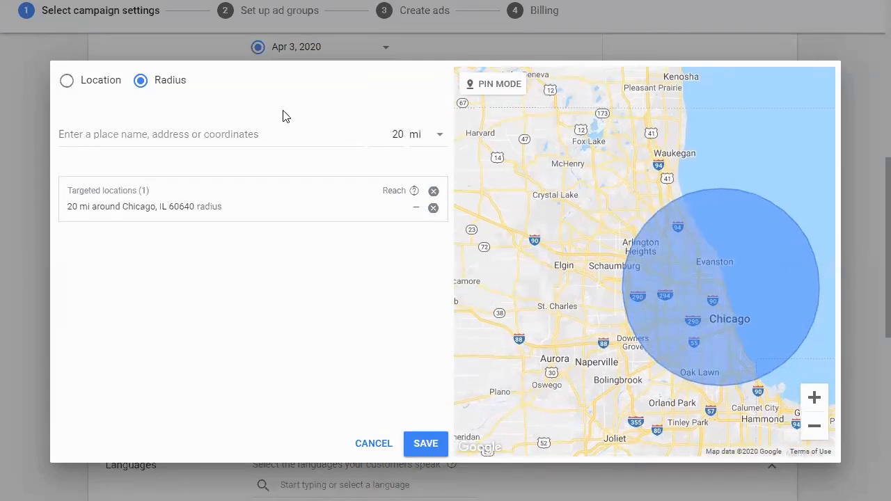
- Add the city of Evanston, Illinois, United States to the targeted locations
{"action": "left_click", "coordinate": [67, 82]}
{"action": "left_click", "coordinate": [123, 136]}
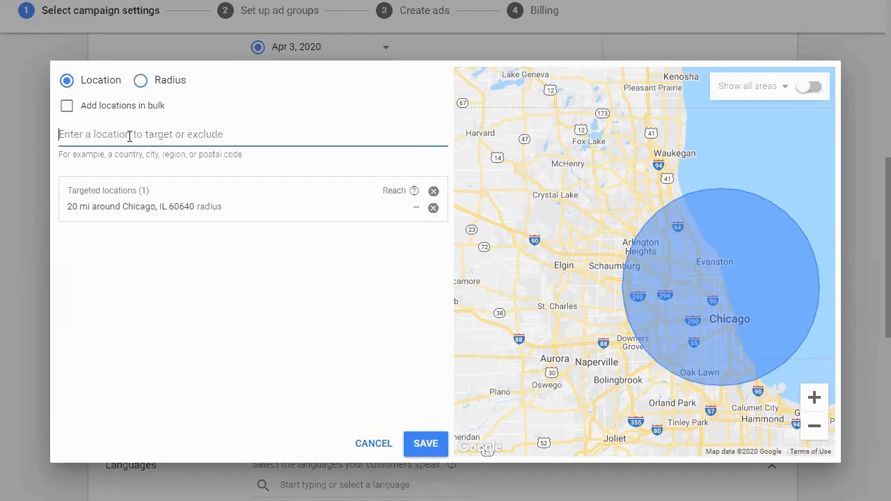
{"action": "type", "text": "Evanston"}
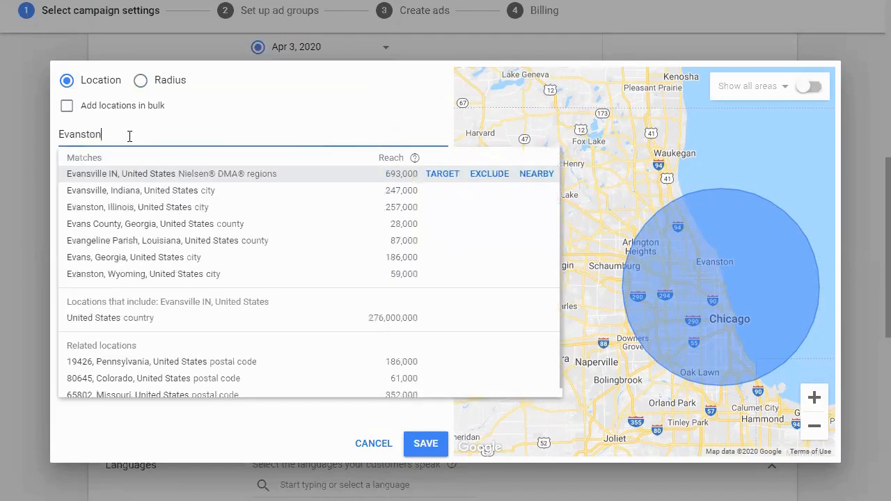
{"action": "left_click", "coordinate": [444, 174]}
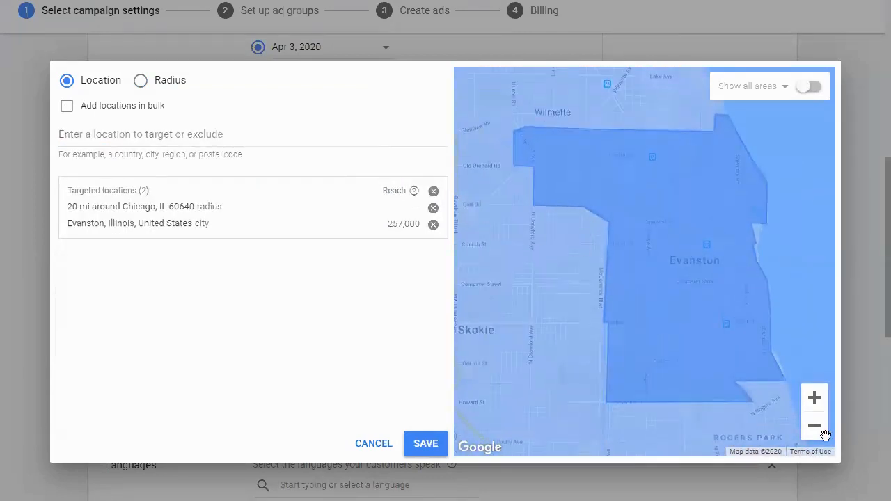
- Examine on the map how the Chicago radius and the Evanston city area overlap across the nearby suburbs and neighborhoods
{"action": "left_click", "coordinate": [815, 432]}
{"action": "left_click", "coordinate": [815, 432]}
{"action": "left_click", "coordinate": [815, 433]}
{"action": "left_click", "coordinate": [815, 433]}
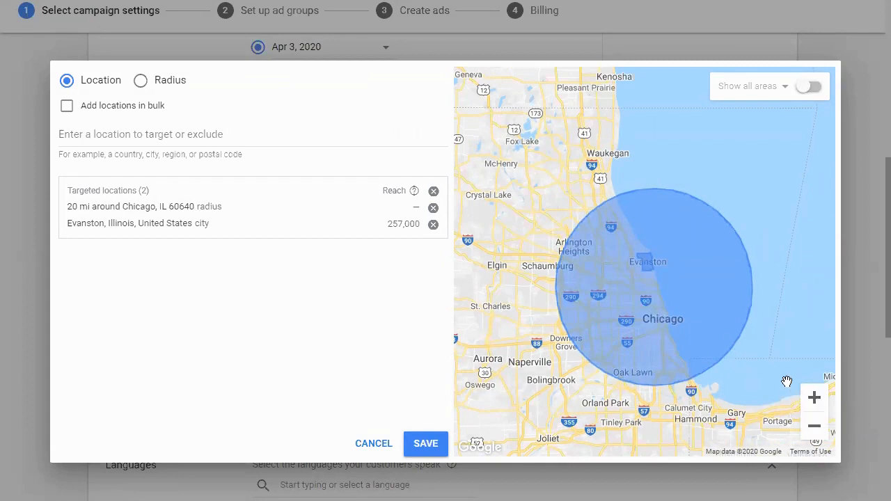
{"action": "left_click_drag", "start_coordinate": [749, 355], "coordinate": [765, 274]}
{"action": "double_click", "coordinate": [817, 403]}
{"action": "left_click_drag", "start_coordinate": [643, 260], "coordinate": [652, 329]}
{"action": "left_click_drag", "start_coordinate": [738, 276], "coordinate": [697, 355]}
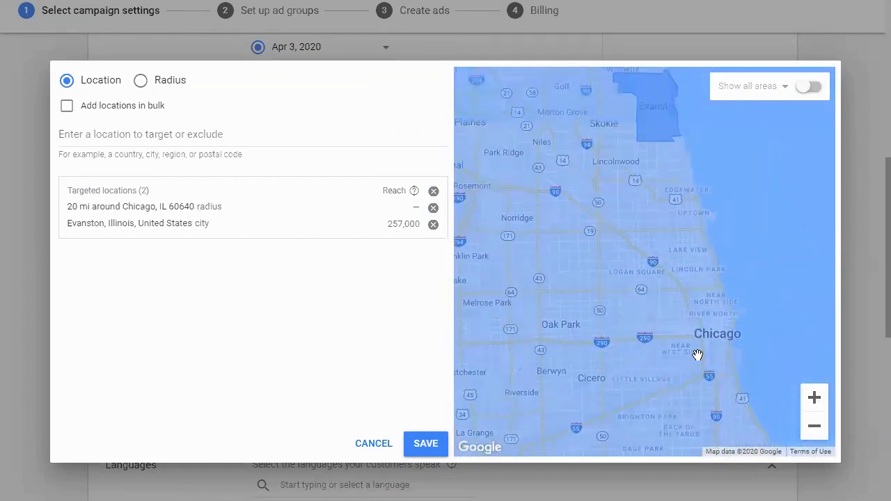
{"action": "left_click", "coordinate": [814, 399]}
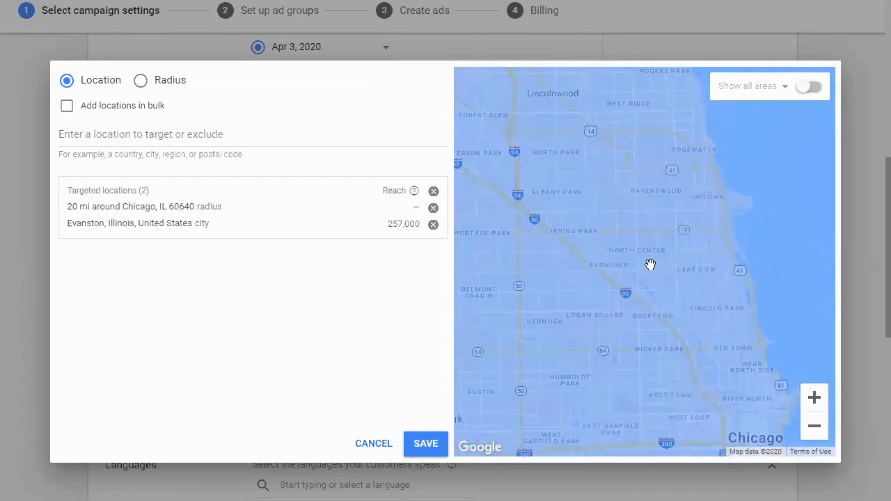
{"action": "left_click_drag", "start_coordinate": [648, 263], "coordinate": [720, 332]}
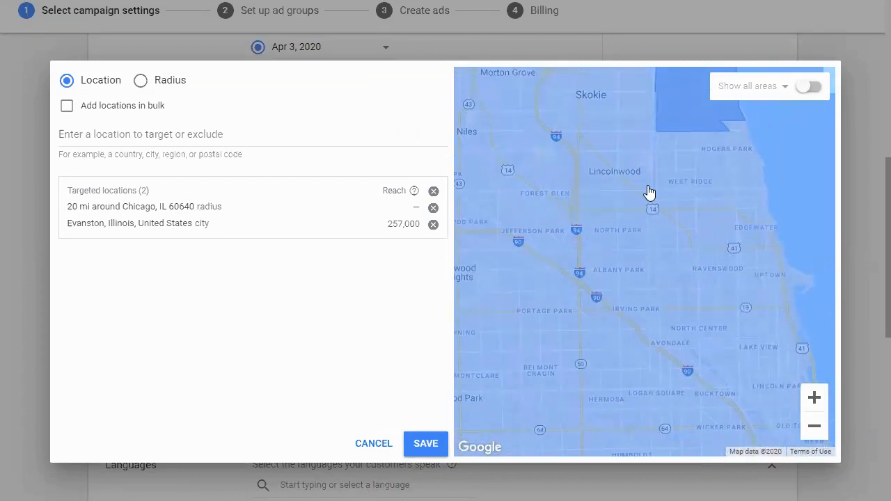
{"action": "left_click_drag", "start_coordinate": [648, 193], "coordinate": [624, 280]}
{"action": "left_click_drag", "start_coordinate": [587, 198], "coordinate": [654, 325]}
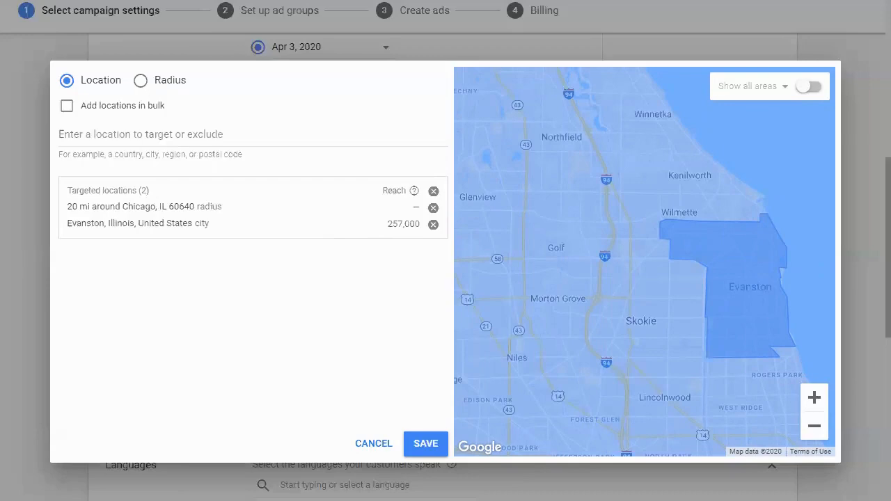
- Save the targeted locations and review the location and language settings of the campaign
{"action": "left_click", "coordinate": [420, 443]}
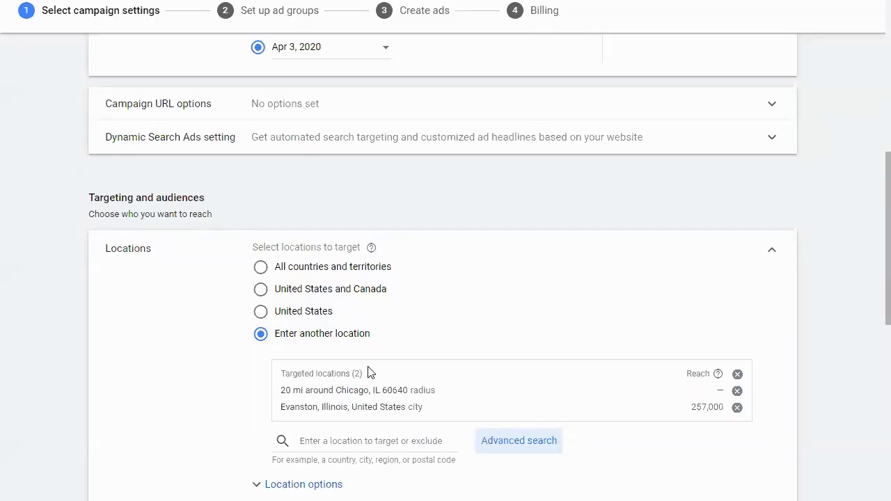
{"action": "scroll", "coordinate": [348, 346], "scroll_direction": "down", "scroll_amount": 2}
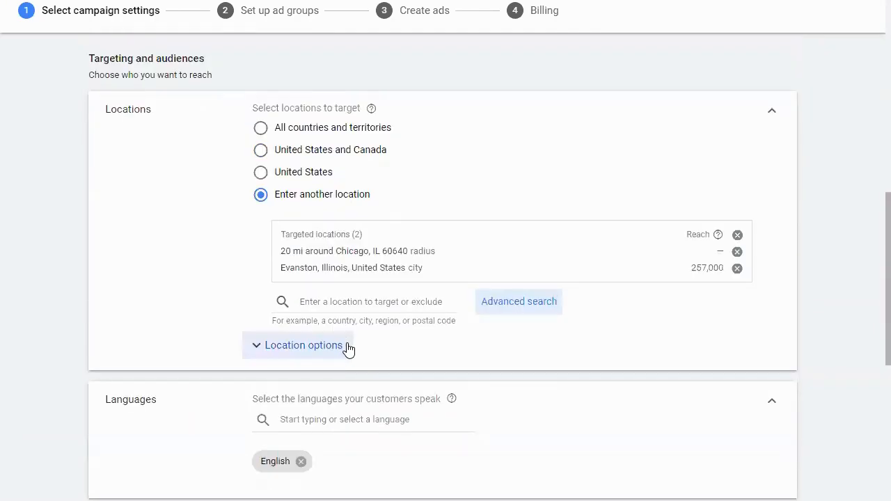
{"action": "scroll", "coordinate": [348, 348], "scroll_direction": "down", "scroll_amount": 1}
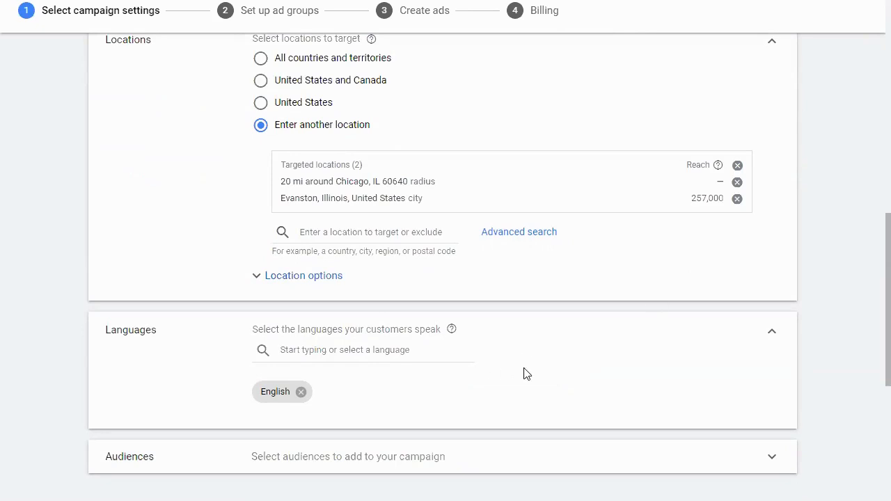
{"action": "scroll", "coordinate": [450, 344], "scroll_direction": "up", "scroll_amount": 2}
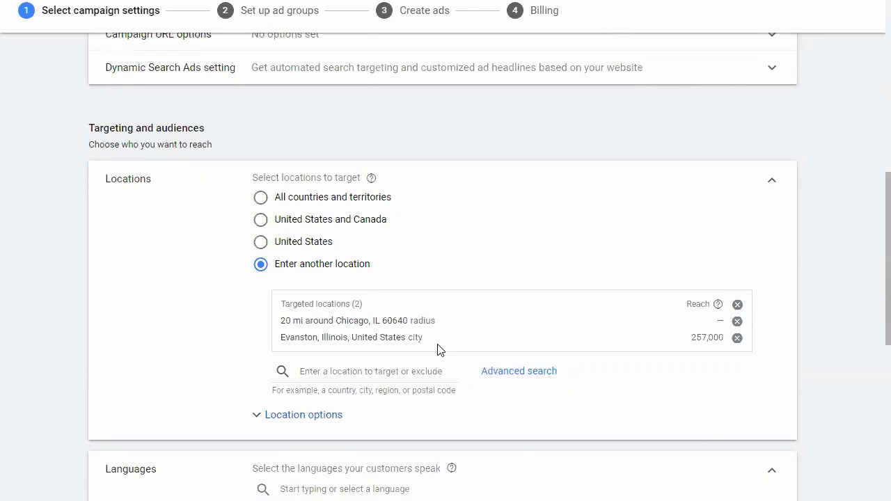
{"action": "scroll", "coordinate": [439, 348], "scroll_direction": "up", "scroll_amount": 2}
{"action": "scroll", "coordinate": [436, 348], "scroll_direction": "down", "scroll_amount": 7}
{"action": "scroll", "coordinate": [443, 345], "scroll_direction": "up", "scroll_amount": 3}
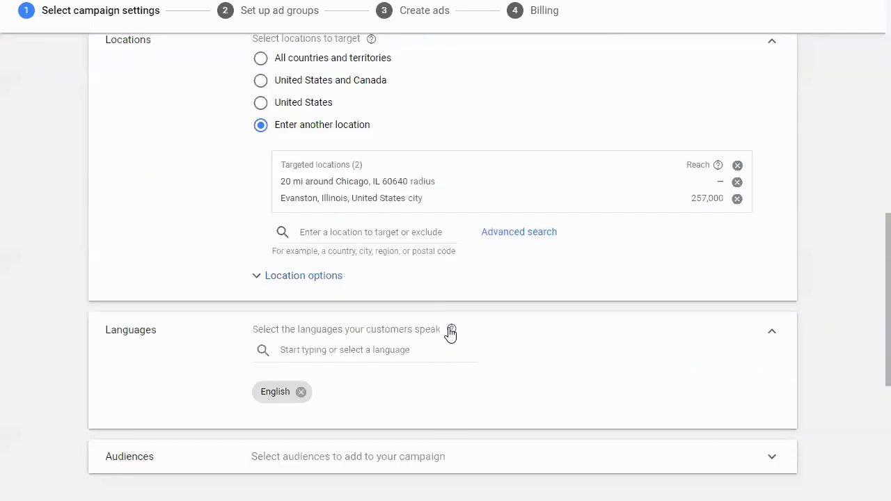
- Show the location options and target people in or regularly in the targeted locations
{"action": "left_click", "coordinate": [348, 280]}
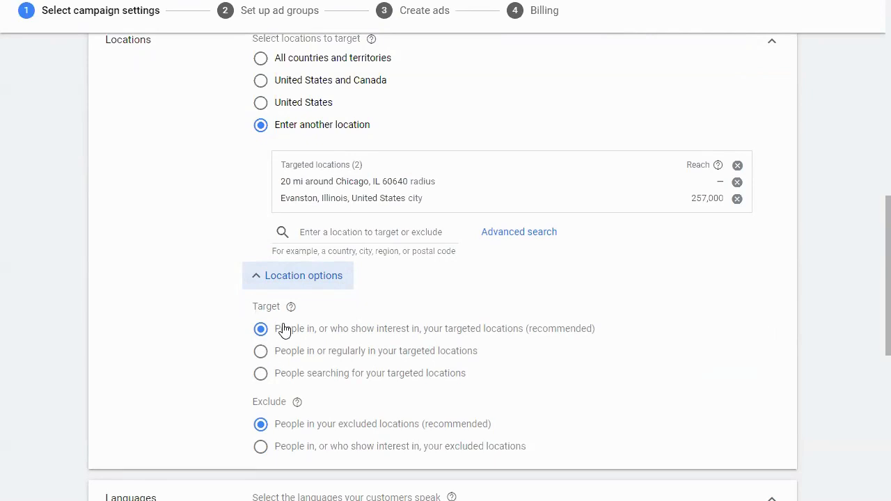
{"action": "left_click", "coordinate": [261, 357]}
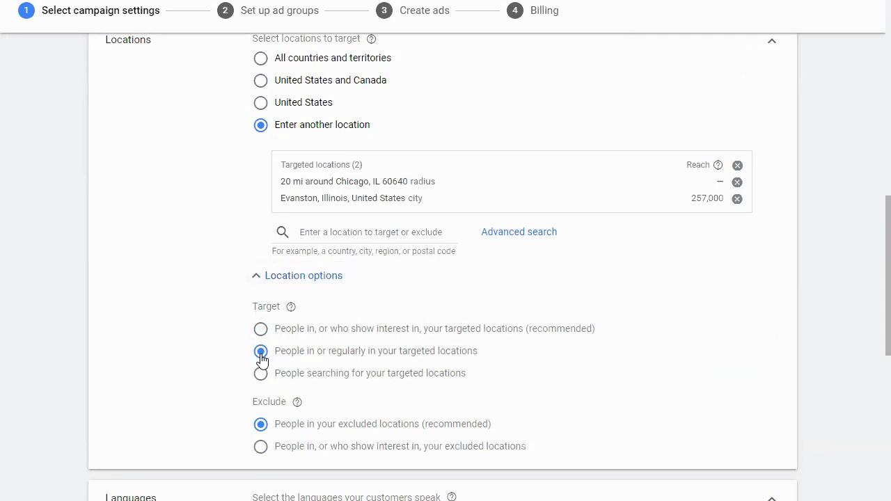
{"action": "left_click_drag", "start_coordinate": [271, 352], "coordinate": [482, 351]}
{"action": "left_click", "coordinate": [486, 347]}
{"action": "triple_click", "coordinate": [486, 351]}
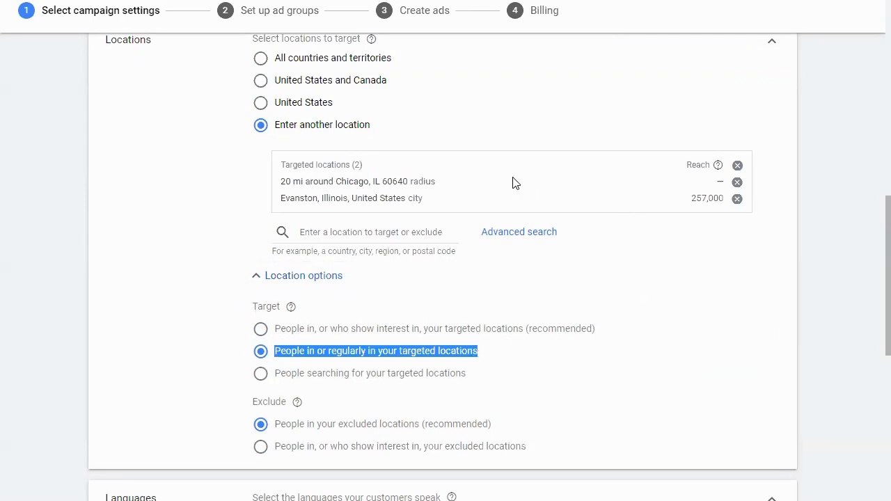
- Review the targeted areas on the map and compare the recommended interest-based target option with people in or regularly in the locations
{"action": "left_click", "coordinate": [493, 233]}
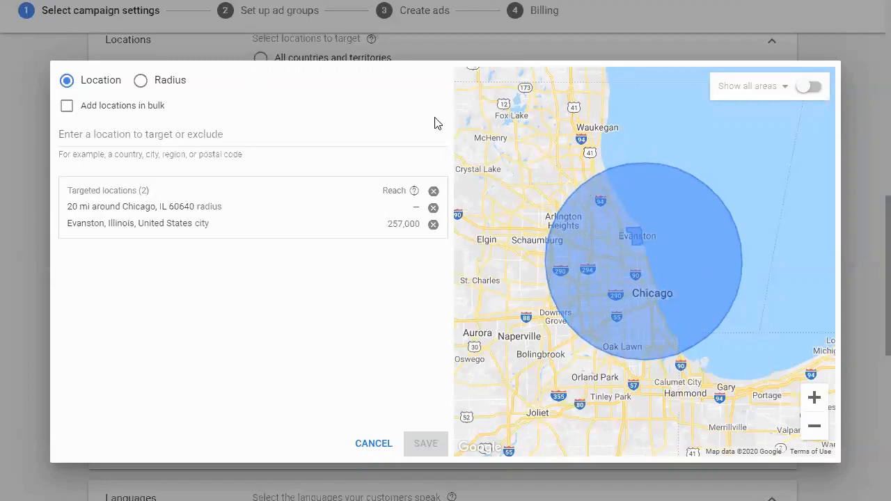
{"action": "left_click", "coordinate": [374, 443]}
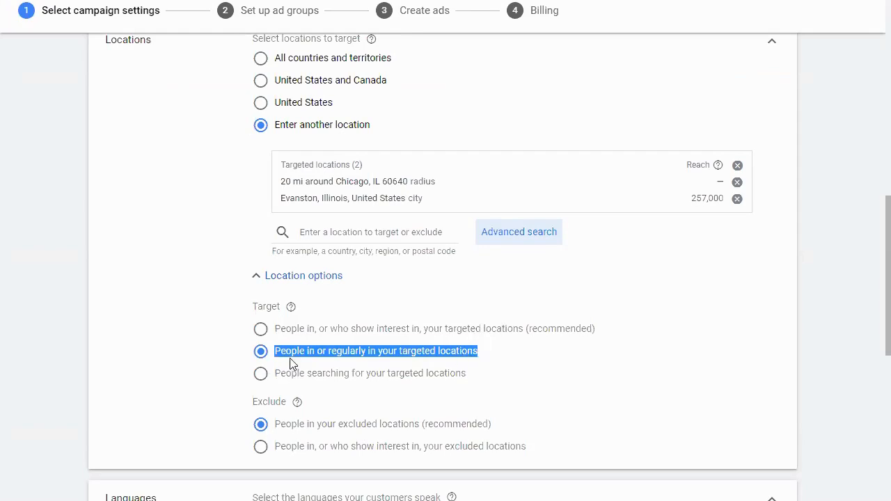
{"action": "triple_click", "coordinate": [290, 333]}
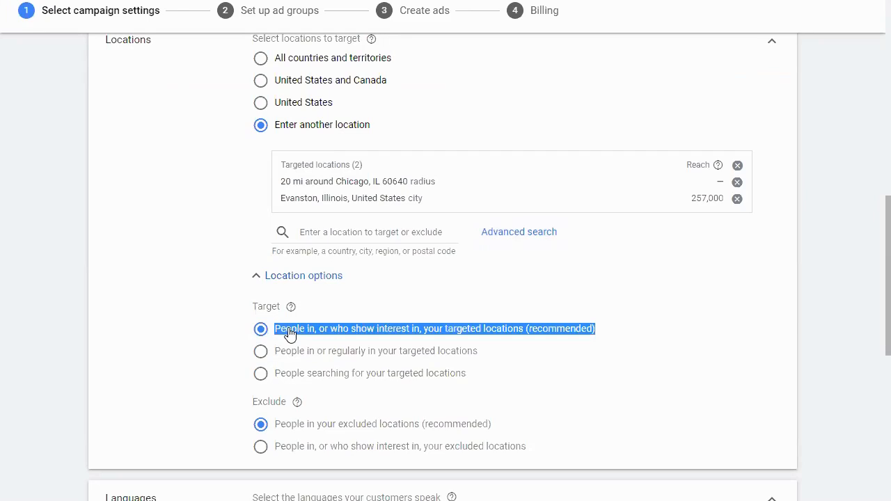
{"action": "left_click", "coordinate": [264, 352]}
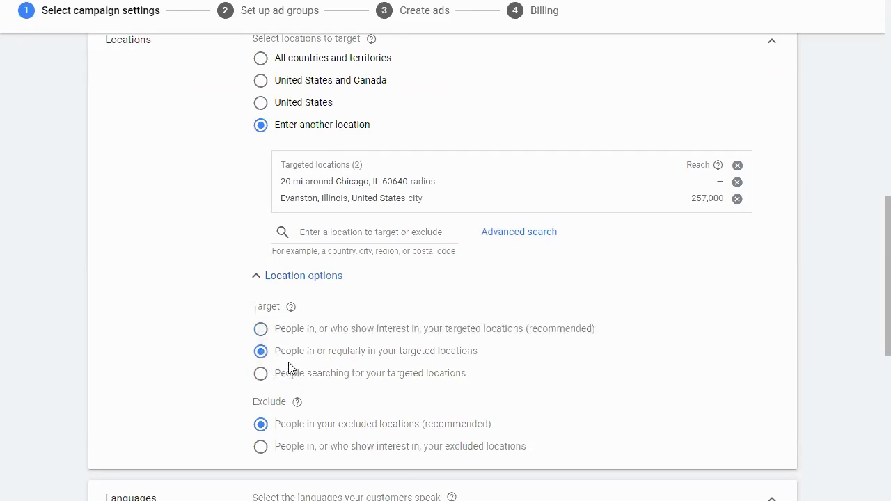
- Look through the list of languages available for the campaign and close it, keeping English
{"action": "scroll", "coordinate": [287, 367], "scroll_direction": "down", "scroll_amount": 1}
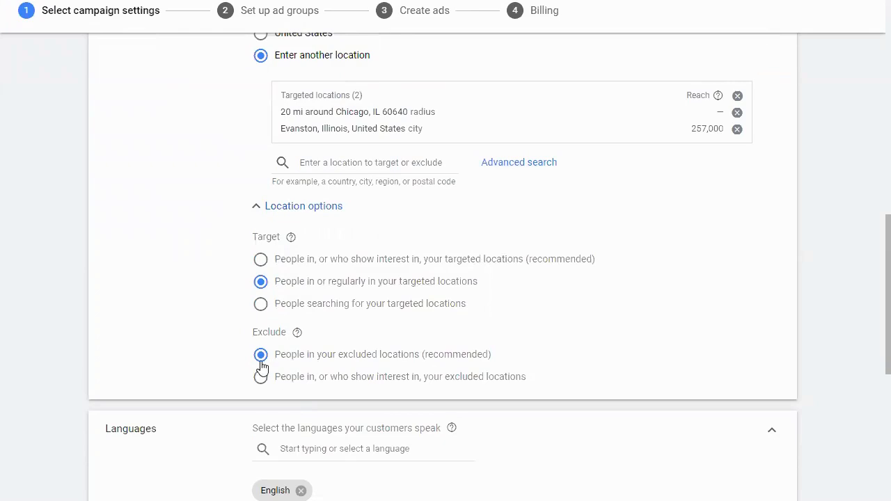
{"action": "scroll", "coordinate": [259, 370], "scroll_direction": "down", "scroll_amount": 2}
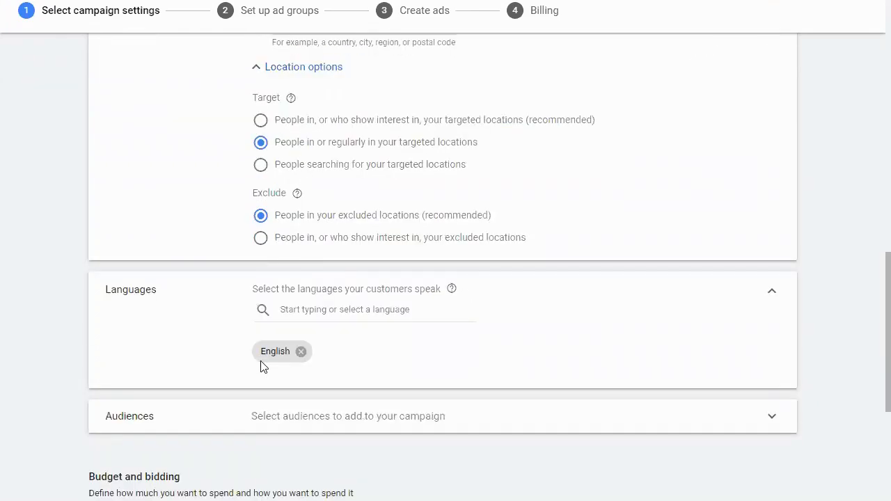
{"action": "left_click", "coordinate": [350, 307]}
{"action": "scroll", "coordinate": [360, 231], "scroll_direction": "down", "scroll_amount": 5}
{"action": "scroll", "coordinate": [358, 235], "scroll_direction": "down", "scroll_amount": 7}
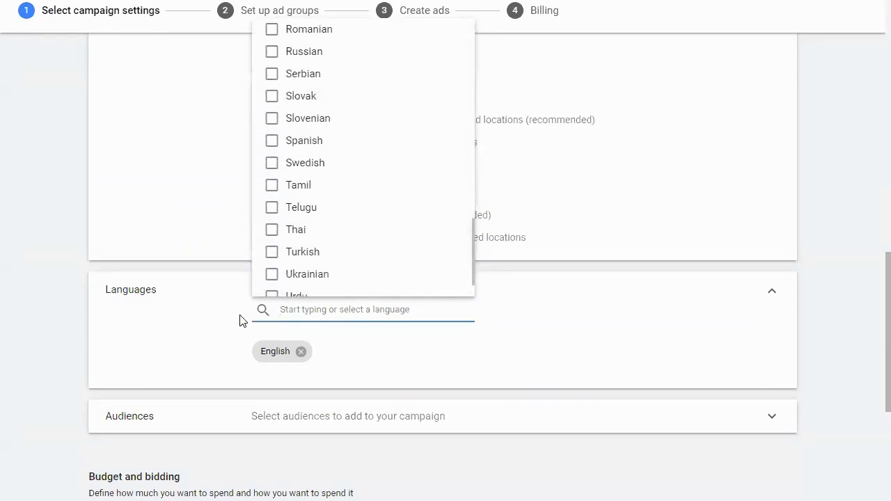
{"action": "left_click", "coordinate": [189, 331]}
- Expand the campaign's audience settings and browse the Who they are demographic categories
{"action": "scroll", "coordinate": [188, 331], "scroll_direction": "down", "scroll_amount": 2}
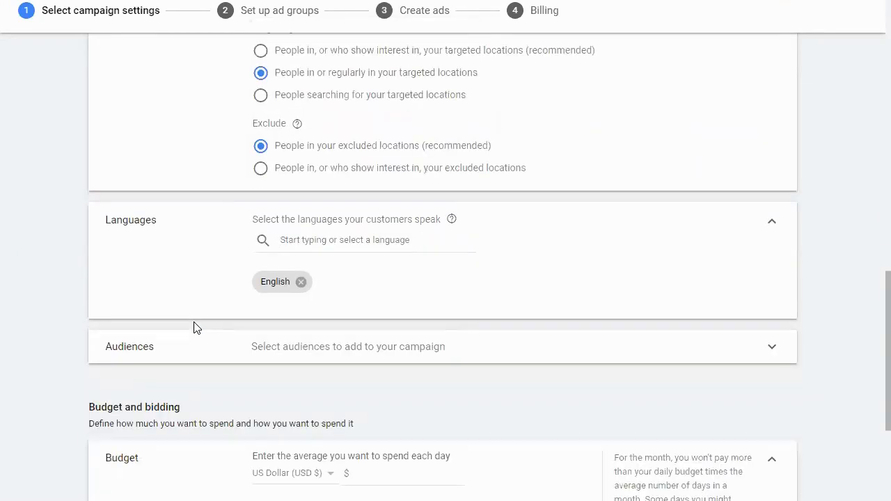
{"action": "left_click", "coordinate": [342, 285]}
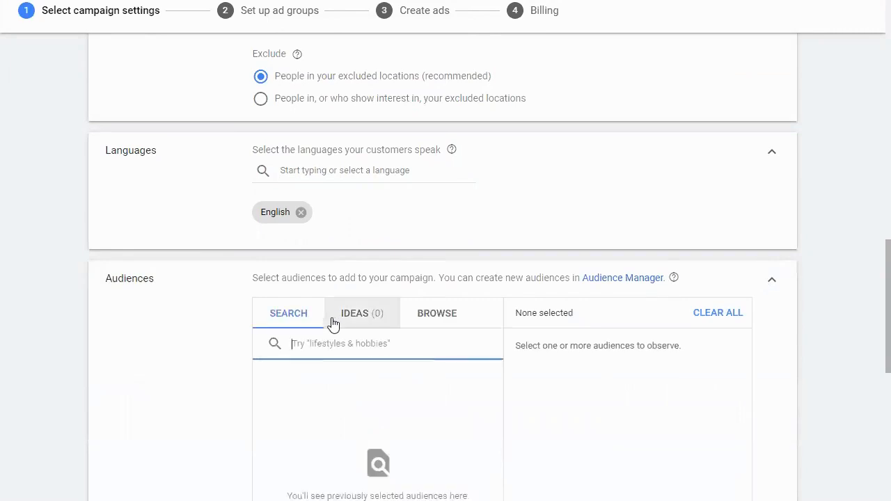
{"action": "scroll", "coordinate": [353, 327], "scroll_direction": "down", "scroll_amount": 4}
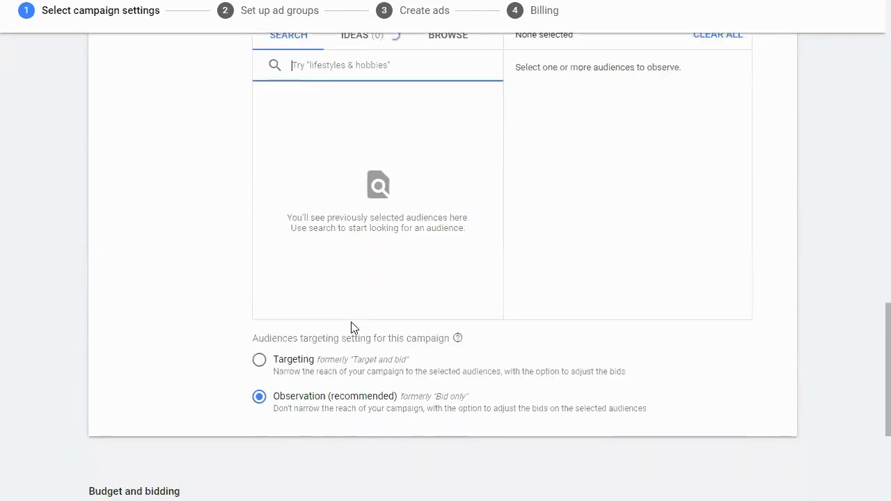
{"action": "scroll", "coordinate": [353, 326], "scroll_direction": "up", "scroll_amount": 1}
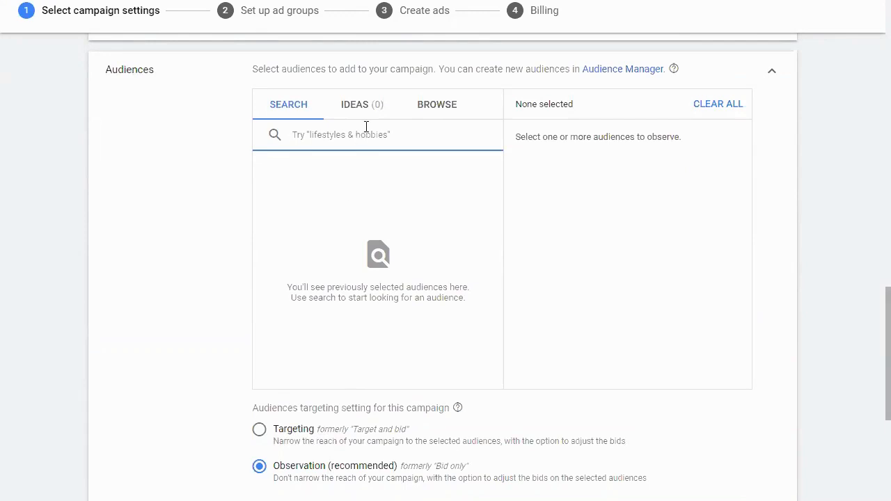
{"action": "left_click", "coordinate": [429, 111]}
{"action": "left_click", "coordinate": [413, 137]}
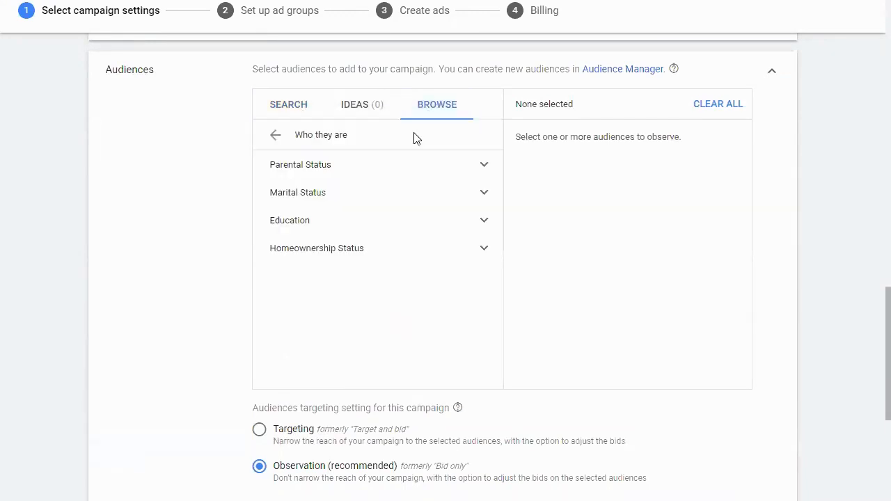
- Add the audiences Parents of Toddlers (1-3 years), Preschoolers (4-5 years), Grade-Schoolers (6-12 years) and Teens (13-17 years)
{"action": "left_click", "coordinate": [441, 194]}
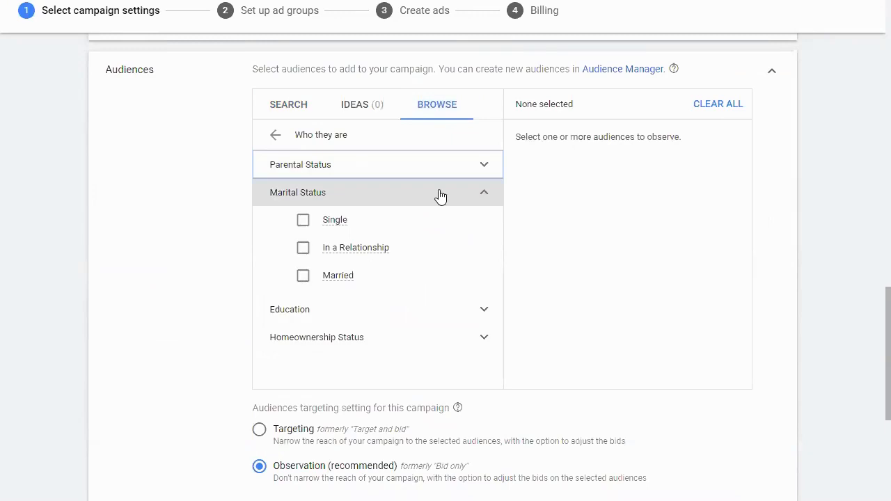
{"action": "left_click", "coordinate": [339, 174]}
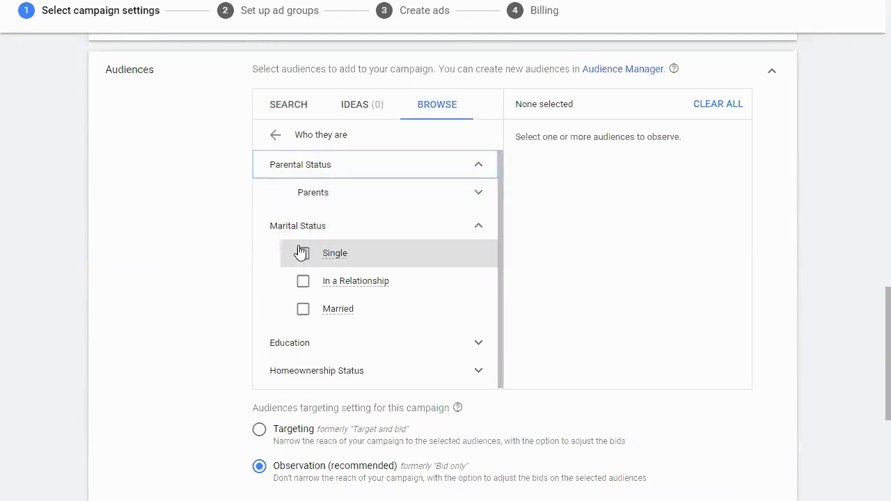
{"action": "left_click", "coordinate": [328, 193]}
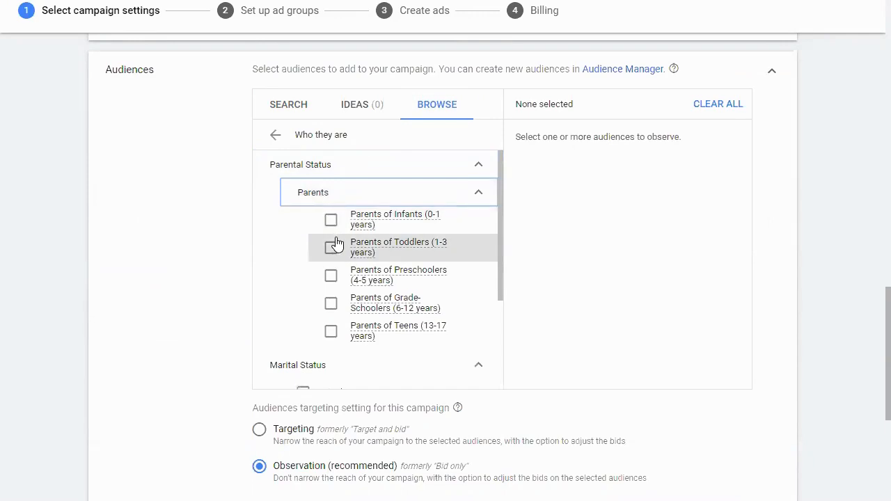
{"action": "left_click", "coordinate": [331, 253]}
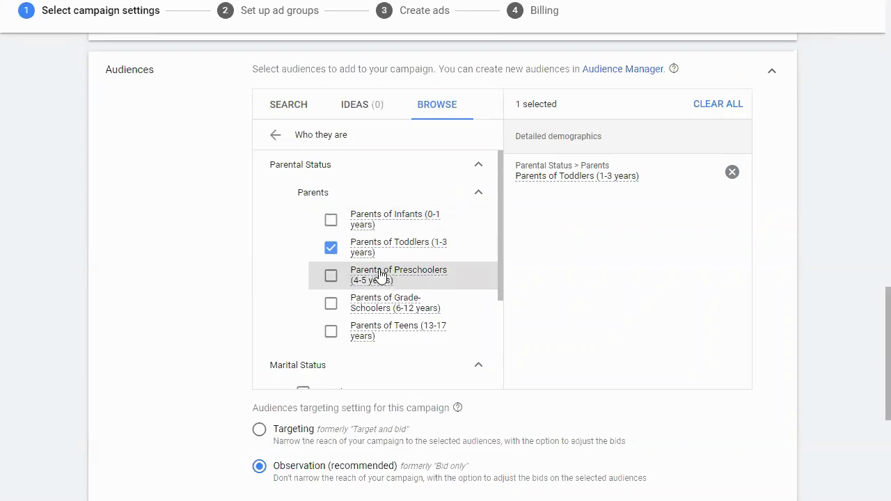
{"action": "left_click", "coordinate": [330, 278]}
{"action": "left_click", "coordinate": [330, 303]}
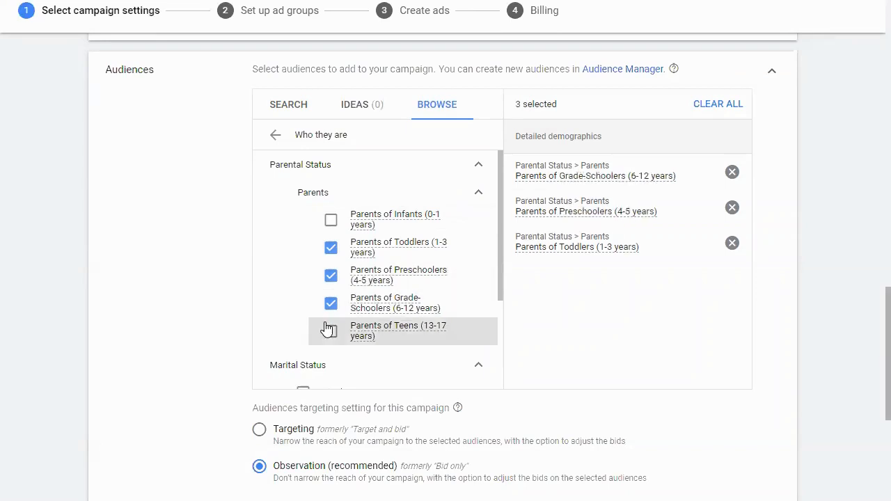
{"action": "left_click", "coordinate": [330, 332]}
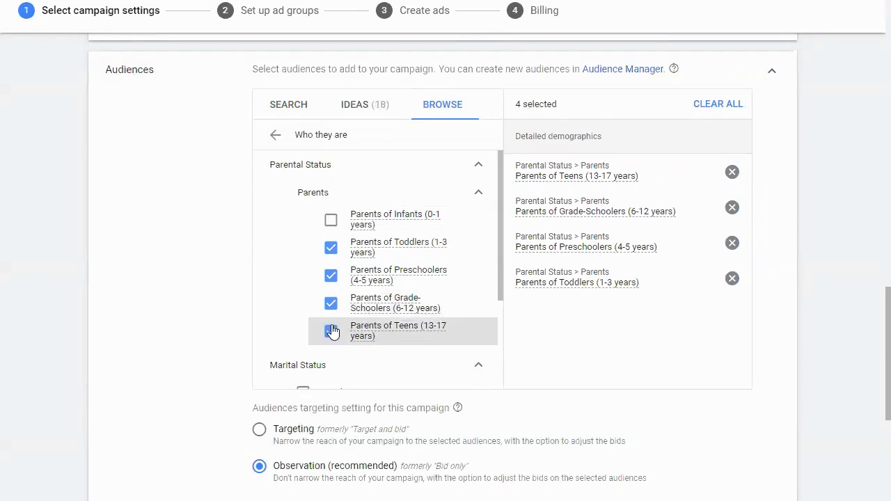
- Add the suggested audiences Childcare & Education, Childcare, Primary & Secondary Schools (K-12) and Early Childhood Education to the campaign
{"action": "left_click", "coordinate": [363, 113]}
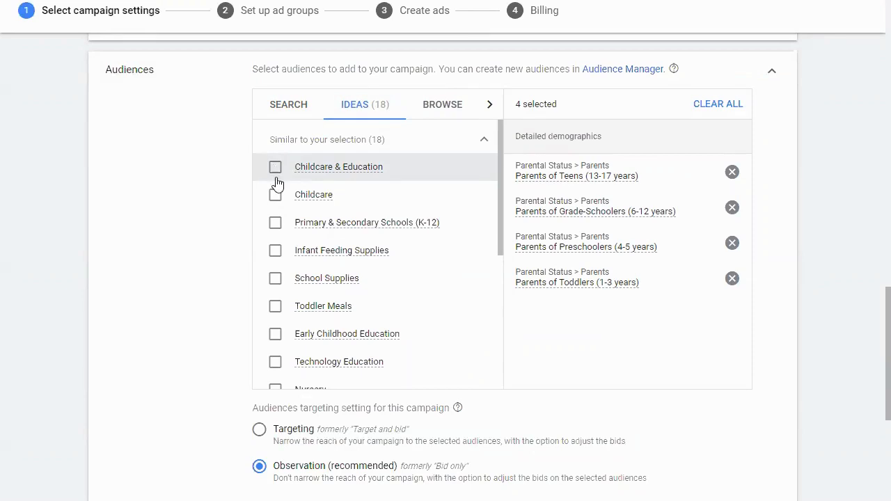
{"action": "left_click", "coordinate": [276, 194]}
{"action": "left_click", "coordinate": [277, 171]}
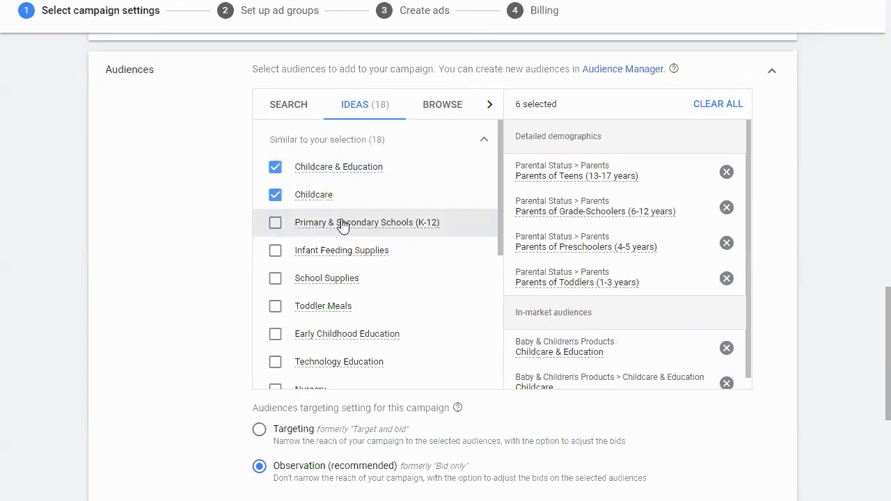
{"action": "mouse_move", "coordinate": [343, 227]}
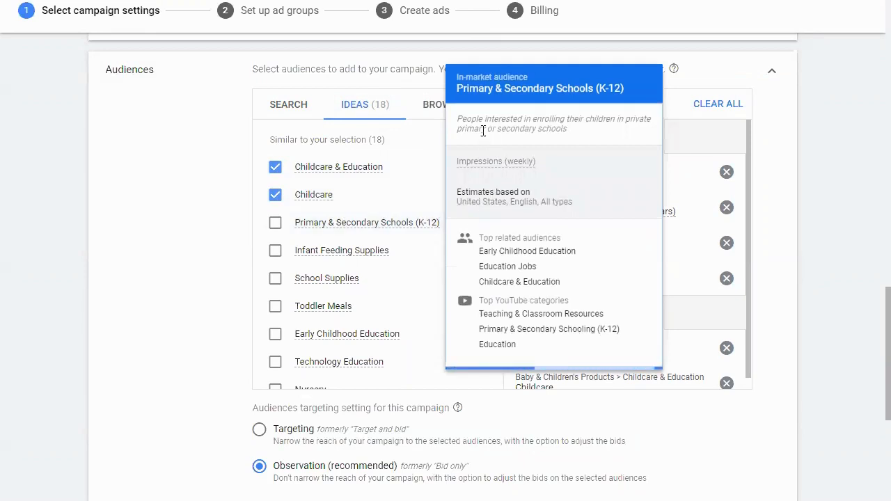
{"action": "left_click_drag", "start_coordinate": [479, 119], "coordinate": [578, 140]}
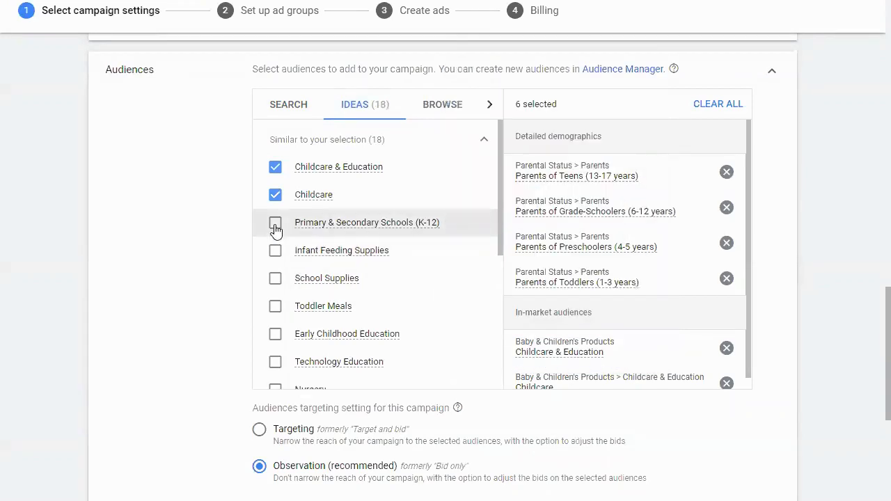
{"action": "left_click", "coordinate": [275, 224]}
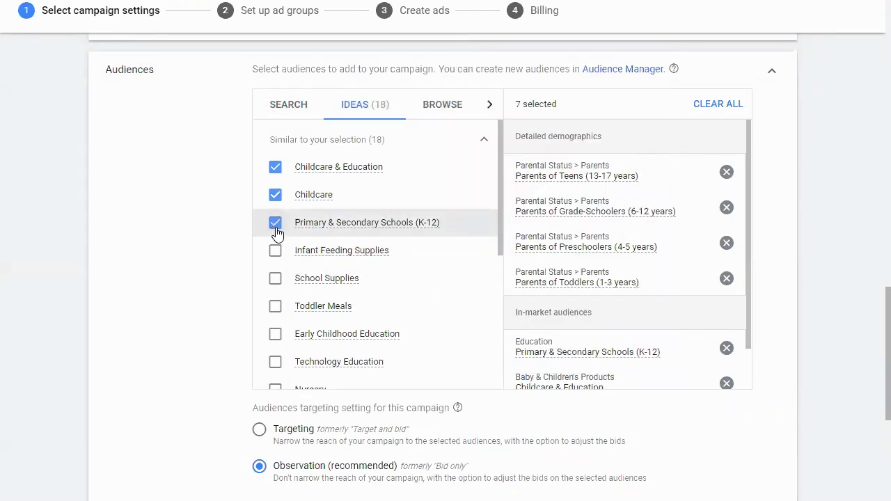
{"action": "left_click", "coordinate": [273, 339]}
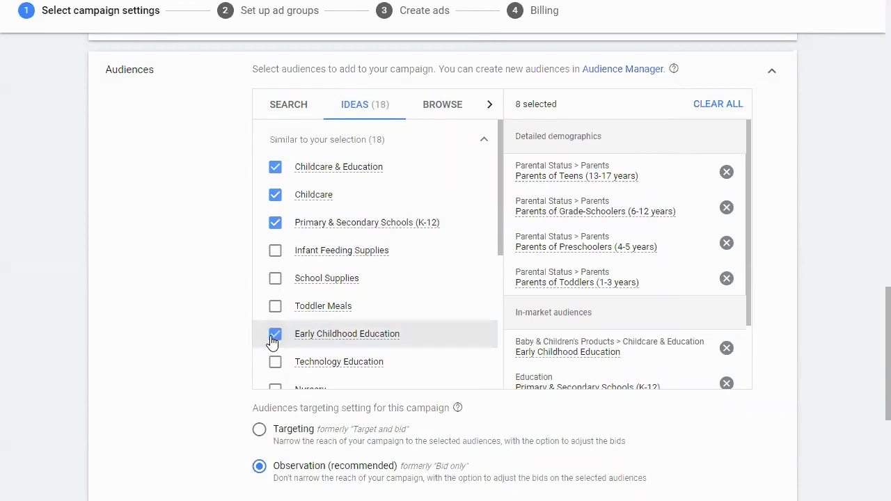
{"action": "scroll", "coordinate": [275, 336], "scroll_direction": "down", "scroll_amount": 3}
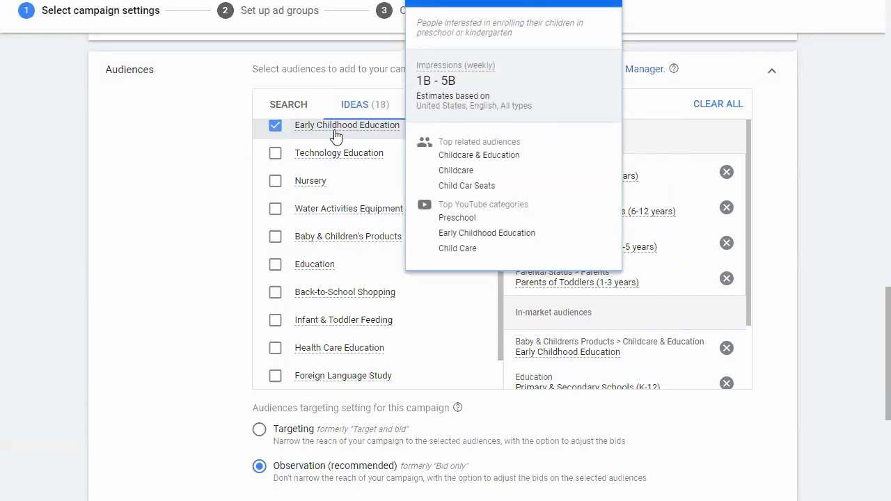
- Search the audiences for skiing and look through the matching interest and in-market categories
{"action": "left_click", "coordinate": [295, 105]}
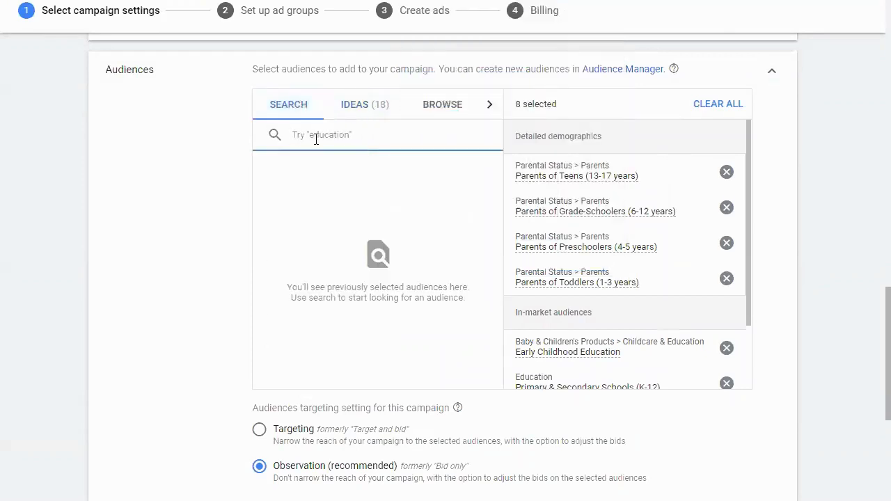
{"action": "type", "text": "skiing"}
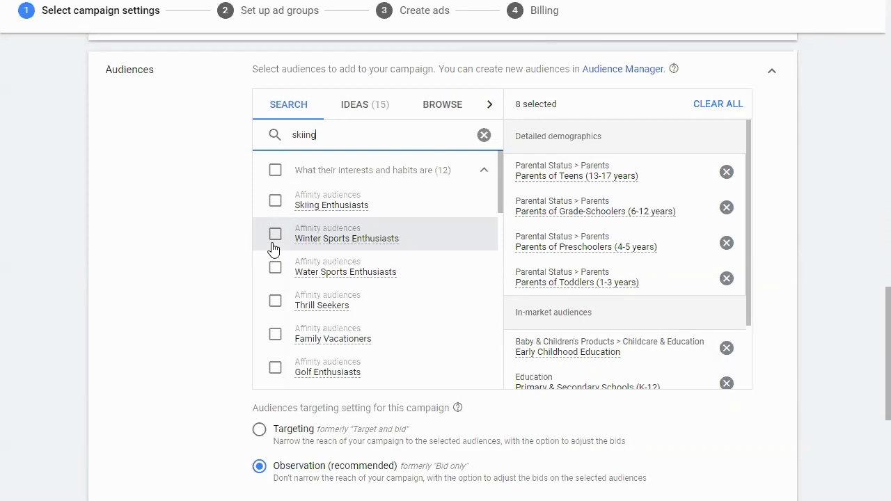
{"action": "scroll", "coordinate": [278, 278], "scroll_direction": "down", "scroll_amount": 3}
{"action": "scroll", "coordinate": [151, 411], "scroll_direction": "down", "scroll_amount": 3}
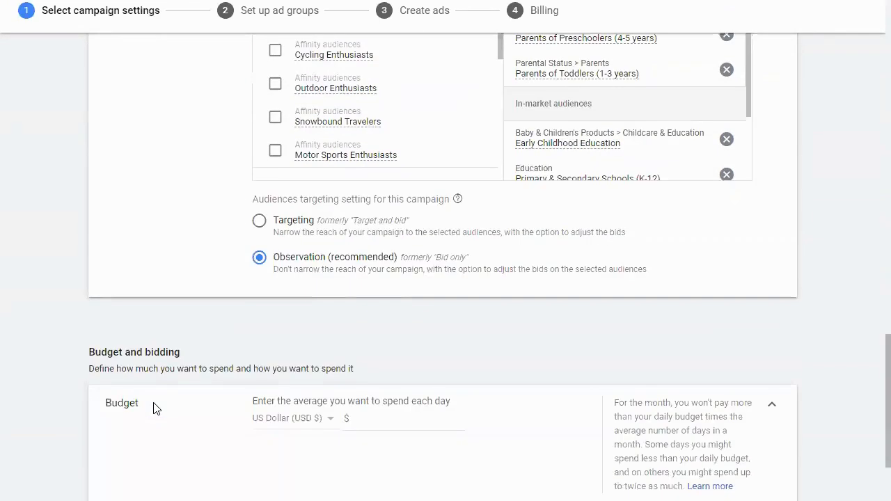
{"action": "scroll", "coordinate": [212, 351], "scroll_direction": "up", "scroll_amount": 4}
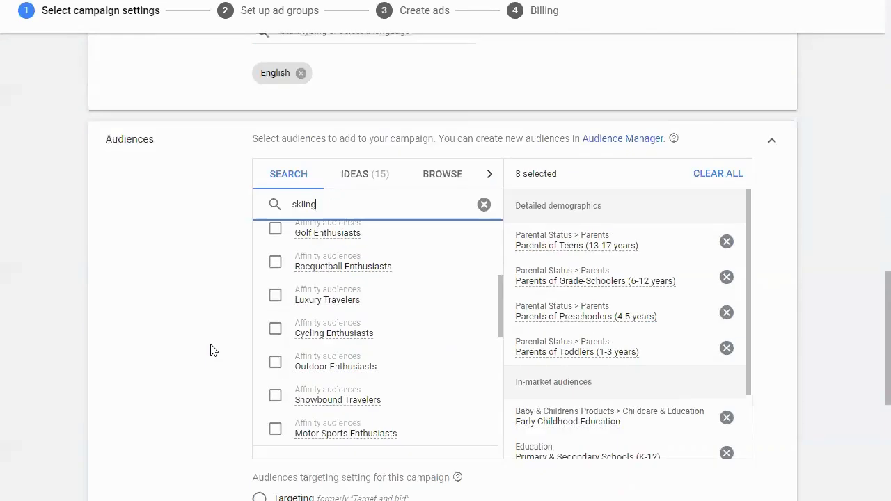
{"action": "scroll", "coordinate": [382, 437], "scroll_direction": "down", "scroll_amount": 2}
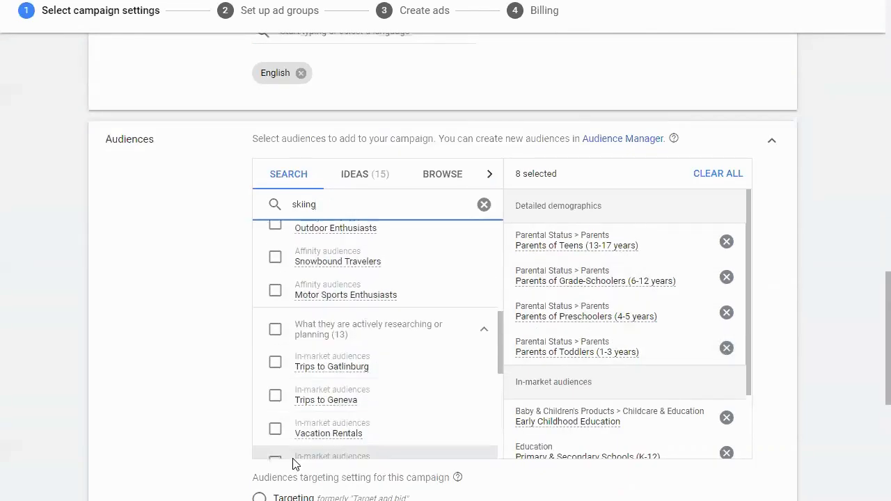
{"action": "scroll", "coordinate": [378, 490], "scroll_direction": "down", "scroll_amount": 2}
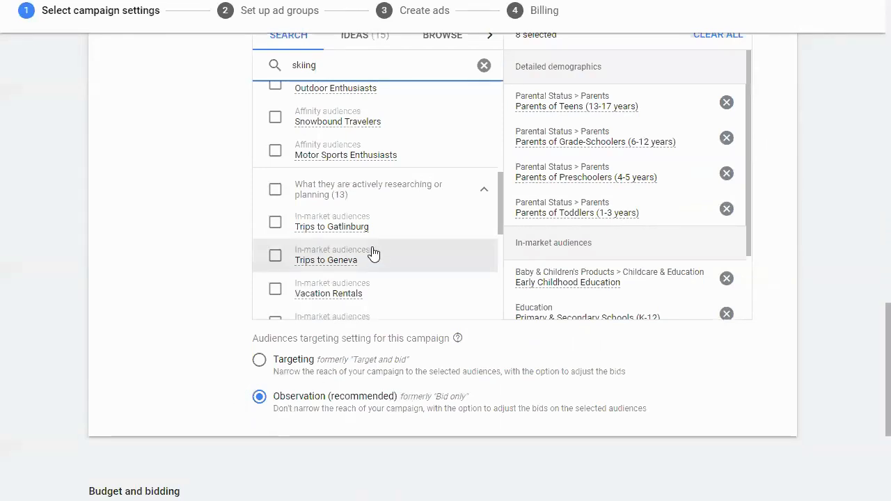
- Recheck the location, language and audience settings, and set the campaign's average daily budget to $5
{"action": "scroll", "coordinate": [440, 327], "scroll_direction": "down", "scroll_amount": 2}
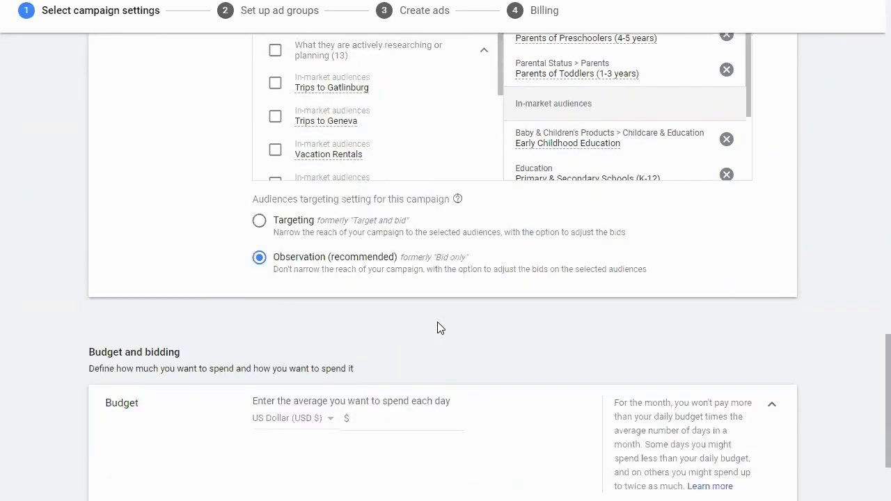
{"action": "scroll", "coordinate": [441, 328], "scroll_direction": "down", "scroll_amount": 1}
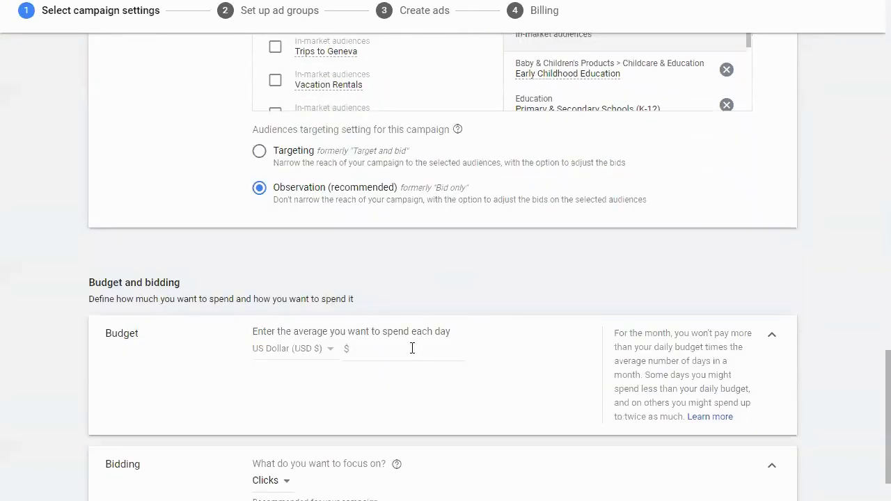
{"action": "left_click", "coordinate": [411, 349]}
{"action": "scroll", "coordinate": [402, 346], "scroll_direction": "up", "scroll_amount": 4}
{"action": "scroll", "coordinate": [339, 183], "scroll_direction": "up", "scroll_amount": 3}
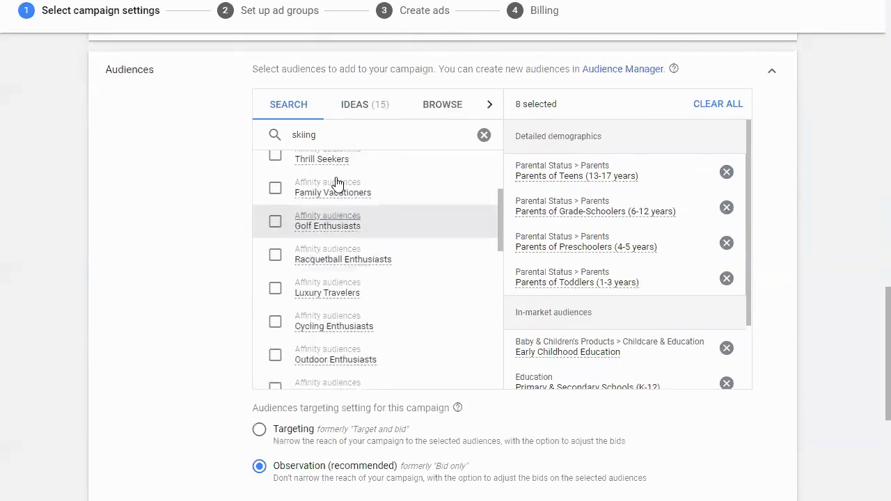
{"action": "scroll", "coordinate": [271, 141], "scroll_direction": "up", "scroll_amount": 1}
{"action": "scroll", "coordinate": [270, 140], "scroll_direction": "up", "scroll_amount": 3}
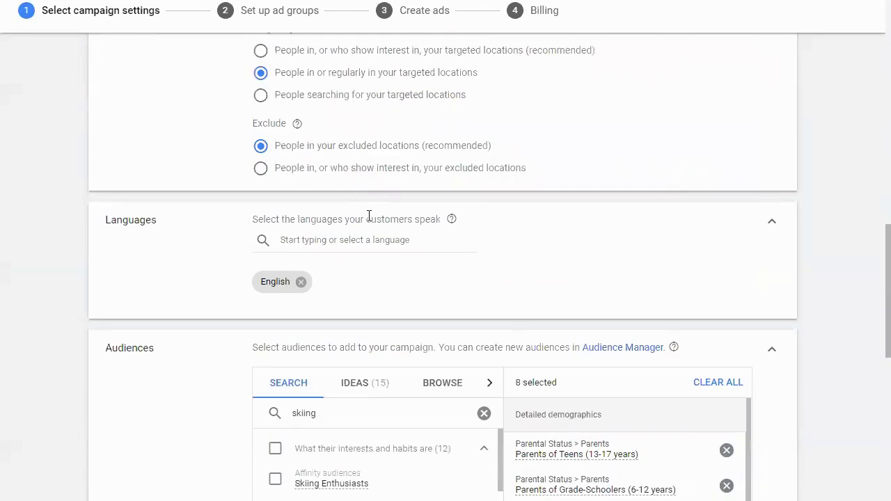
{"action": "scroll", "coordinate": [369, 221], "scroll_direction": "down", "scroll_amount": 5}
{"action": "scroll", "coordinate": [307, 278], "scroll_direction": "down", "scroll_amount": 3}
{"action": "scroll", "coordinate": [178, 364], "scroll_direction": "down", "scroll_amount": 6}
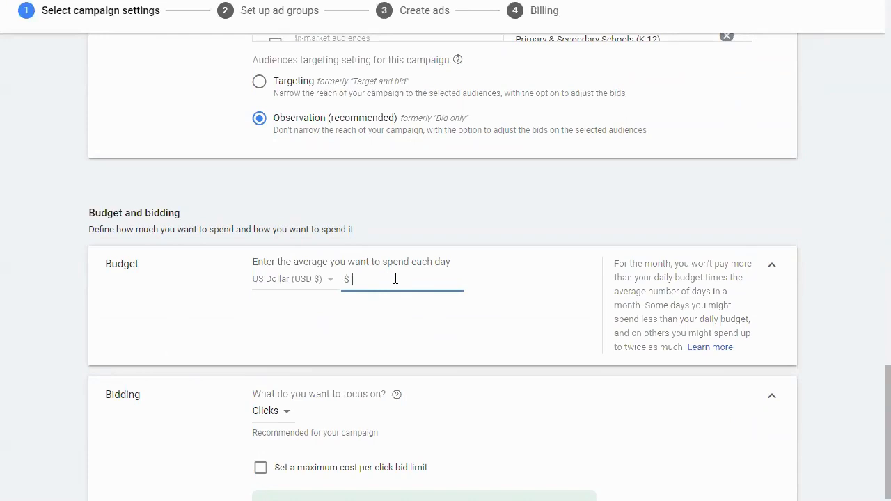
{"action": "scroll", "coordinate": [394, 278], "scroll_direction": "down", "scroll_amount": 2}
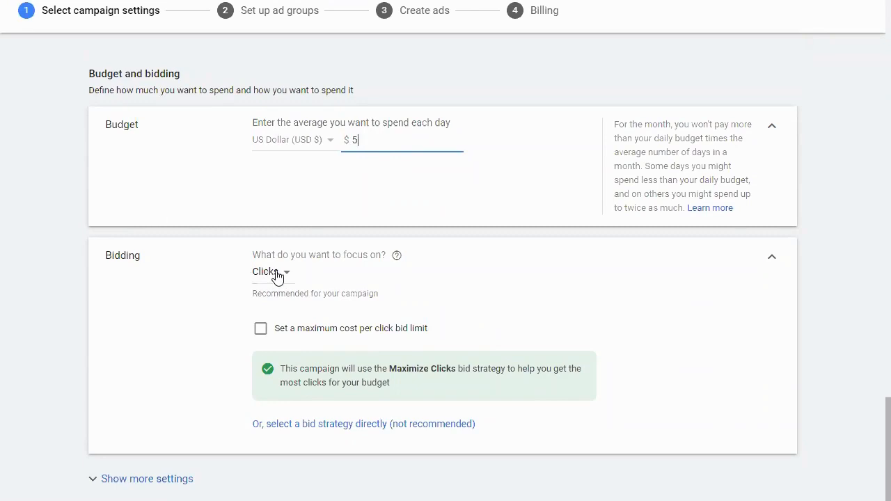
- Reveal the additional campaign settings and set the ad schedule days to Mondays - Fridays
{"action": "scroll", "coordinate": [261, 284], "scroll_direction": "down", "scroll_amount": 1}
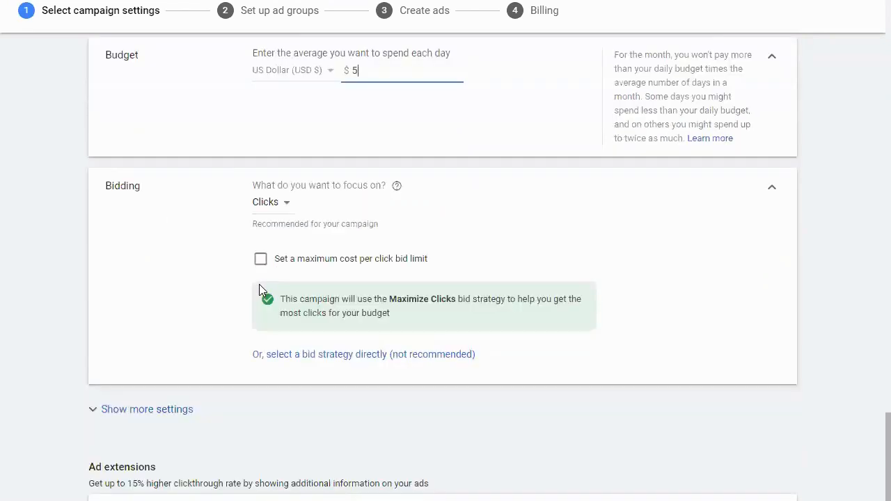
{"action": "scroll", "coordinate": [259, 286], "scroll_direction": "down", "scroll_amount": 2}
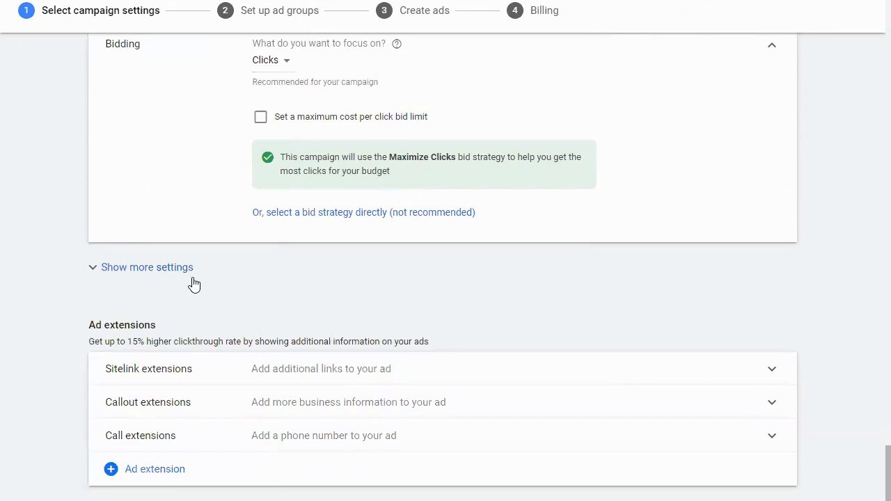
{"action": "left_click", "coordinate": [171, 273]}
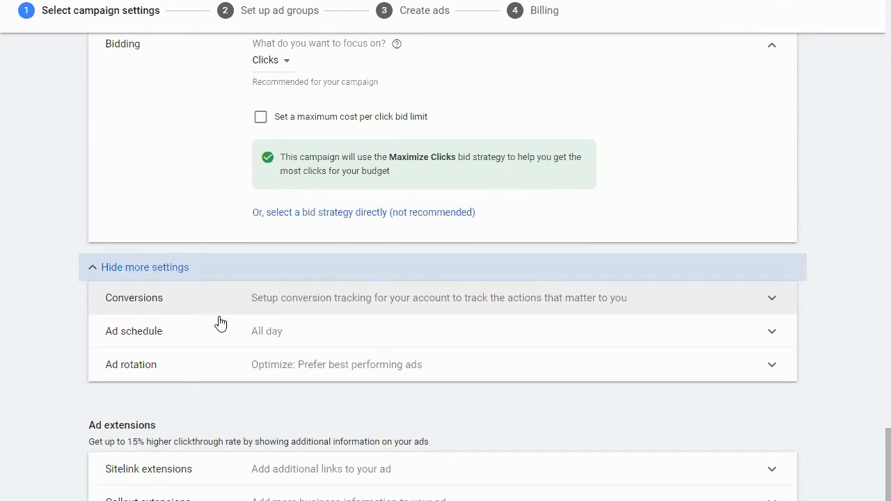
{"action": "left_click", "coordinate": [219, 332]}
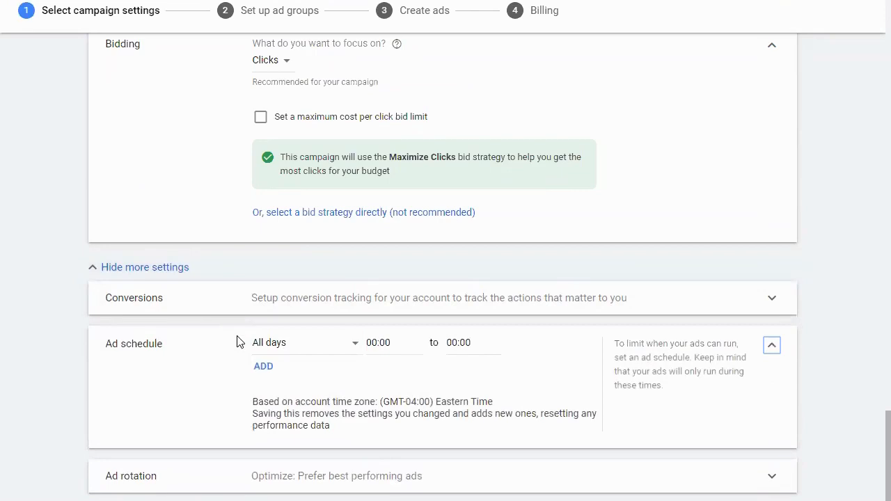
{"action": "left_click", "coordinate": [309, 349]}
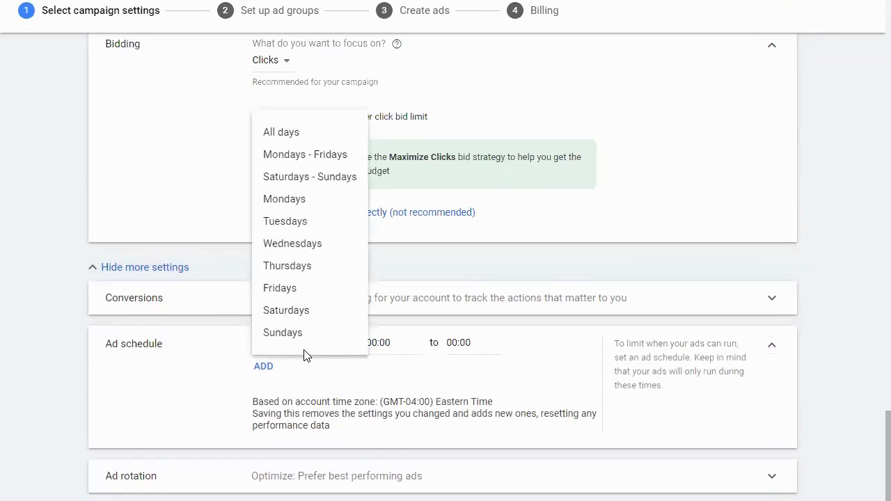
{"action": "left_click", "coordinate": [343, 156]}
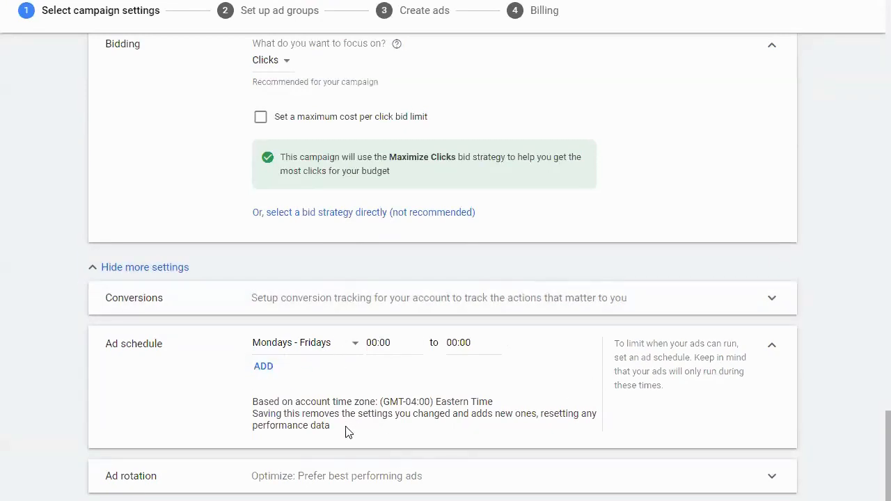
- Review the ad extensions note and the bidding and budget settings, and continue to the ad group setup
{"action": "scroll", "coordinate": [257, 478], "scroll_direction": "down", "scroll_amount": 3}
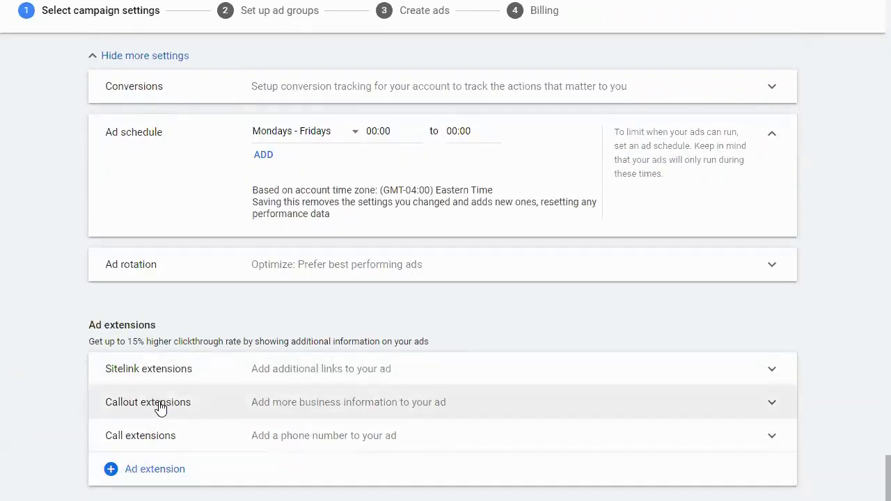
{"action": "left_click_drag", "start_coordinate": [89, 341], "coordinate": [368, 339]}
{"action": "left_click", "coordinate": [415, 326]}
{"action": "left_click_drag", "start_coordinate": [416, 326], "coordinate": [436, 346]}
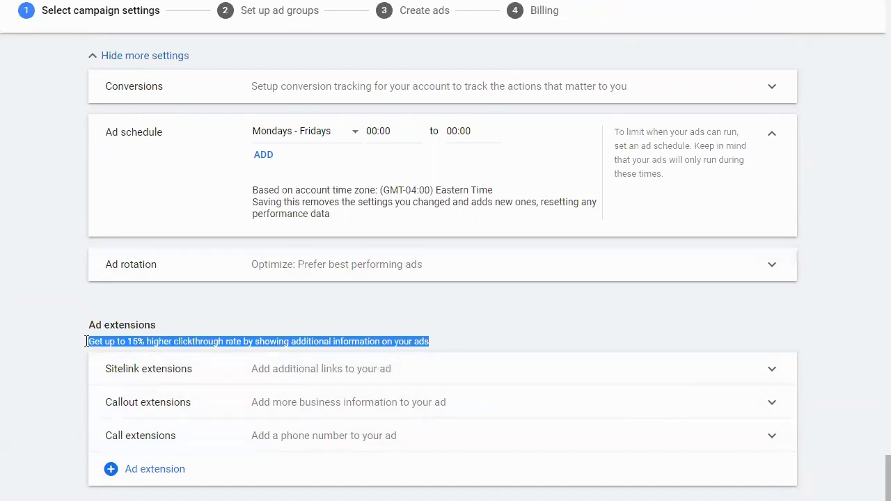
{"action": "scroll", "coordinate": [247, 355], "scroll_direction": "up", "scroll_amount": 10}
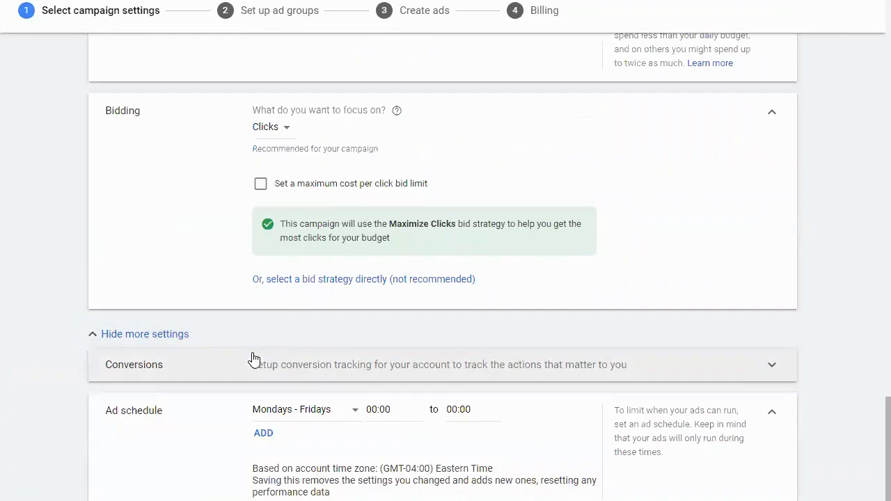
{"action": "scroll", "coordinate": [257, 362], "scroll_direction": "down", "scroll_amount": 1}
{"action": "scroll", "coordinate": [229, 396], "scroll_direction": "down", "scroll_amount": 10}
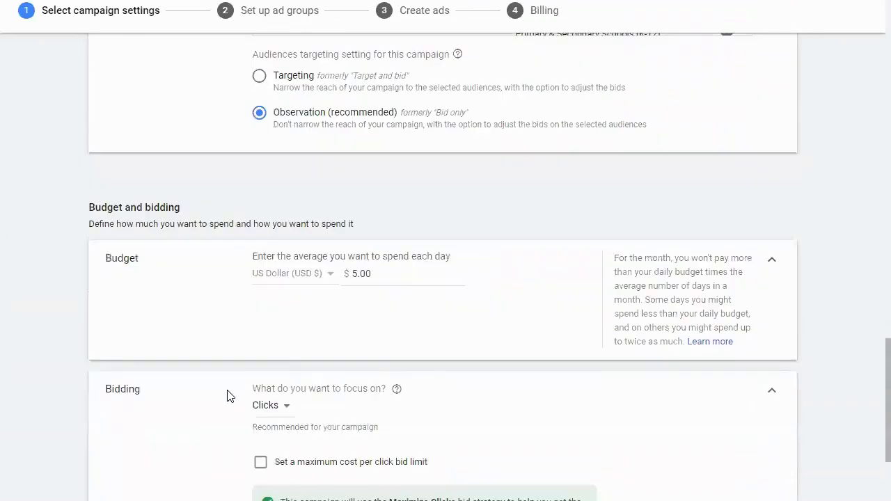
{"action": "scroll", "coordinate": [162, 458], "scroll_direction": "up", "scroll_amount": 1}
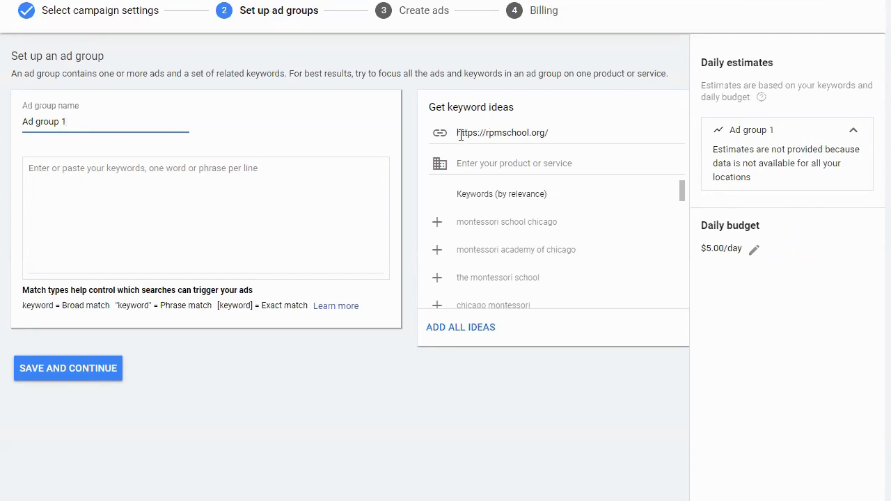
- Try getting keyword ideas for the product or service private school, and clear that entry
{"action": "left_click", "coordinate": [557, 164]}
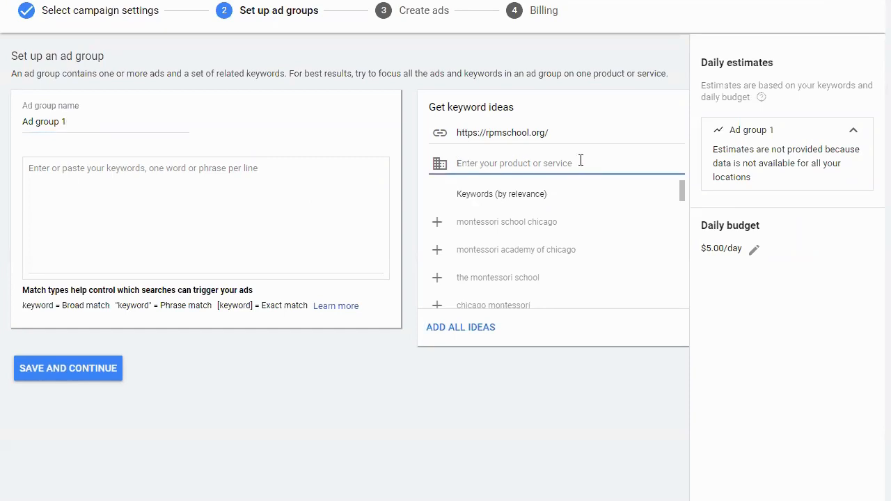
{"action": "type", "text": "a"}
{"action": "key", "text": "BackSpace"}
{"action": "type", "text": "private school"}
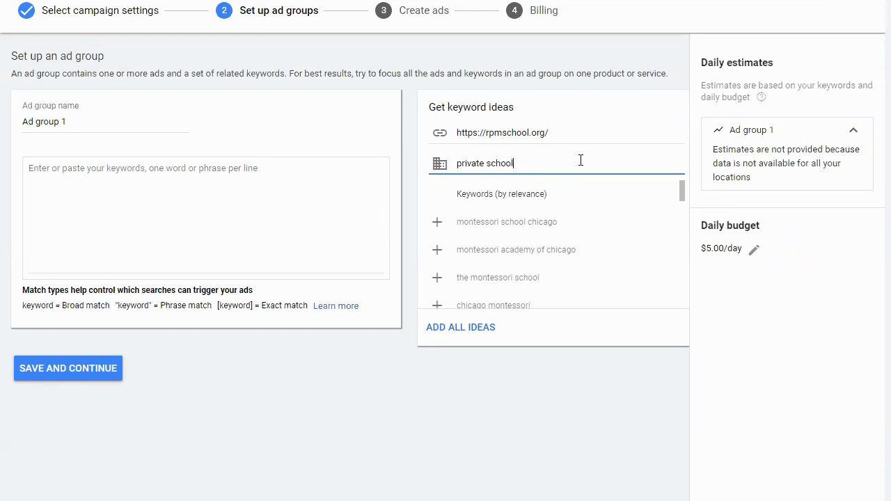
{"action": "double_click", "coordinate": [472, 162]}
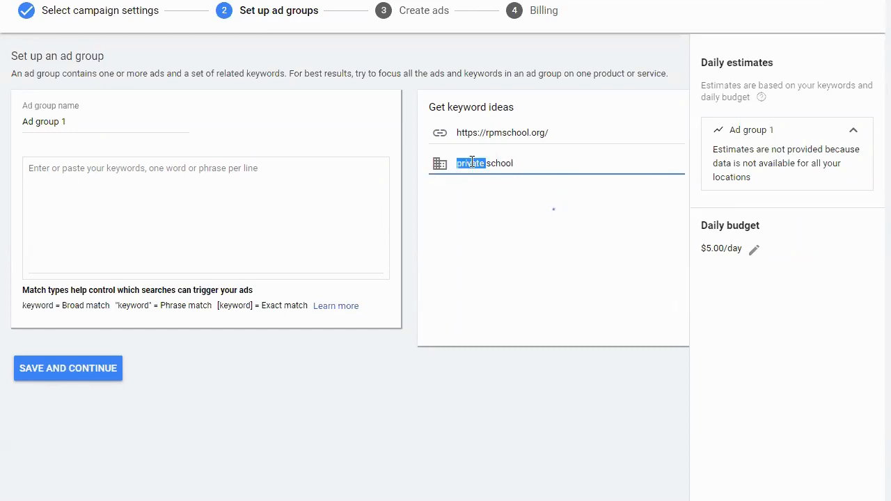
{"action": "triple_click", "coordinate": [473, 162]}
{"action": "key", "text": "BackSpace"}
{"action": "left_click", "coordinate": [511, 129]}
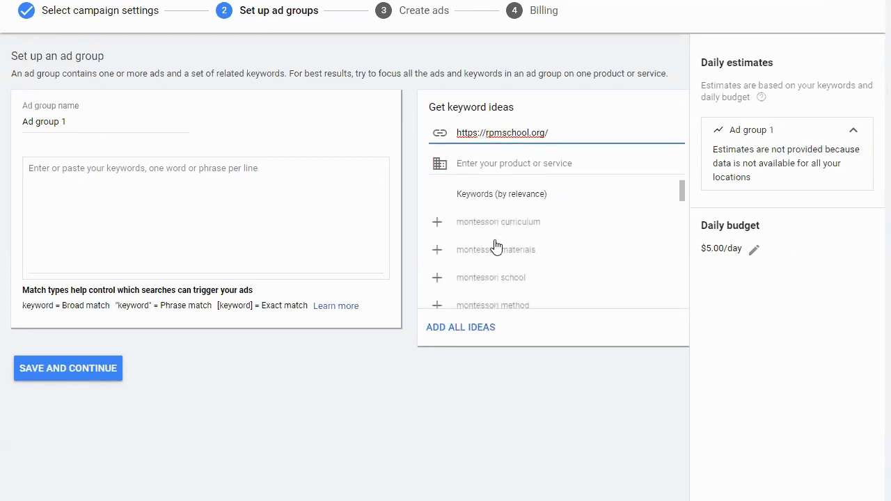
{"action": "left_click", "coordinate": [461, 328]}
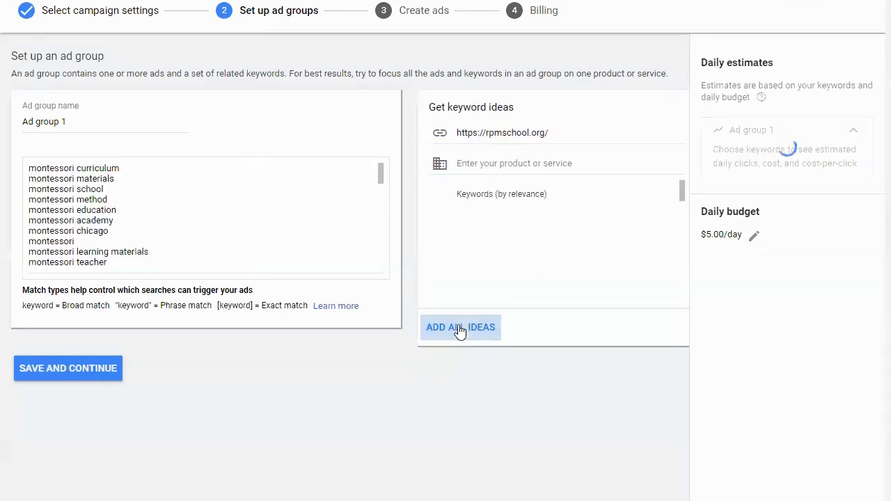
- Examine the suggested keywords added to Ad group 1, including monastery school, and the remaining keyword ideas
{"action": "left_click_drag", "start_coordinate": [29, 178], "coordinate": [170, 345]}
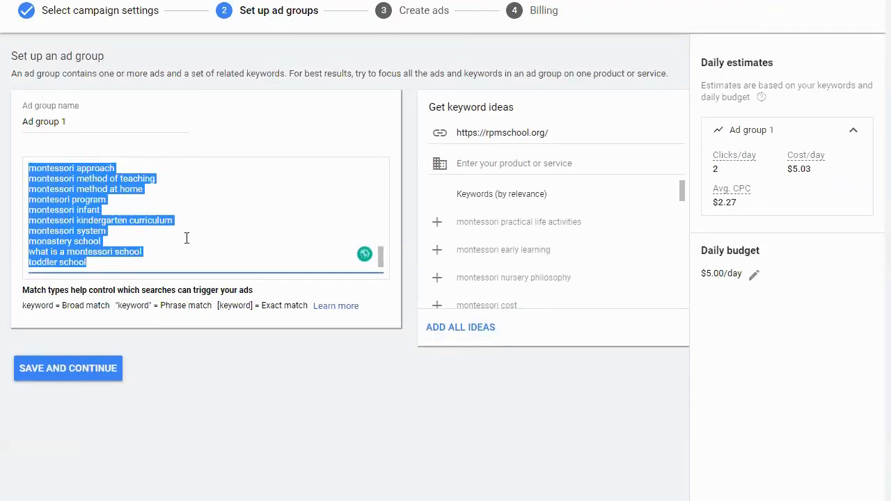
{"action": "scroll", "coordinate": [192, 237], "scroll_direction": "up", "scroll_amount": 5}
{"action": "scroll", "coordinate": [195, 237], "scroll_direction": "down", "scroll_amount": 3}
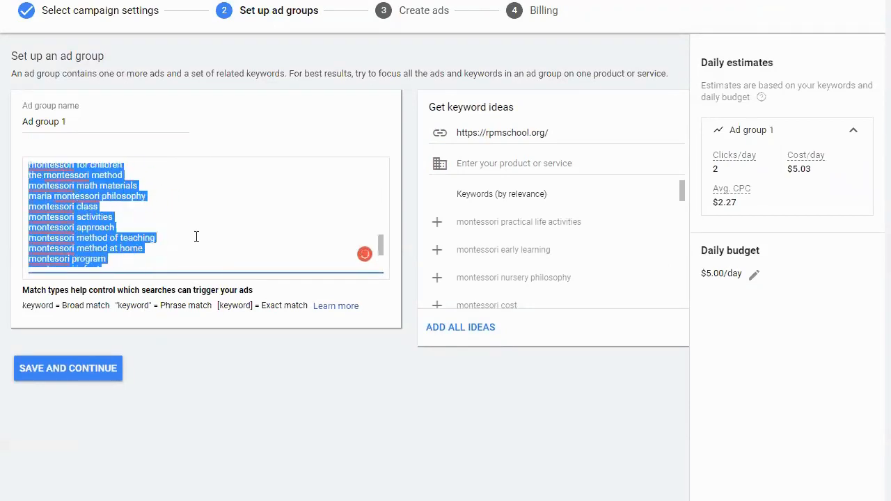
{"action": "scroll", "coordinate": [195, 236], "scroll_direction": "down", "scroll_amount": 2}
{"action": "left_click", "coordinate": [190, 235]}
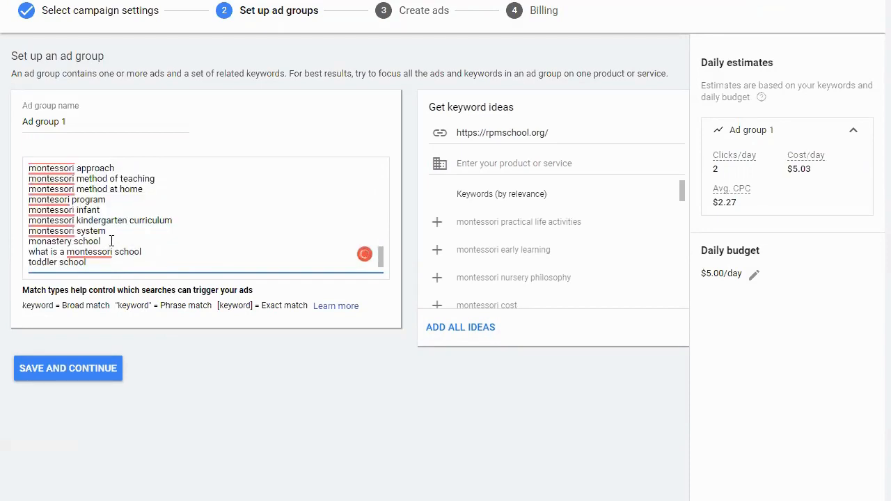
{"action": "left_click_drag", "start_coordinate": [102, 241], "coordinate": [30, 243]}
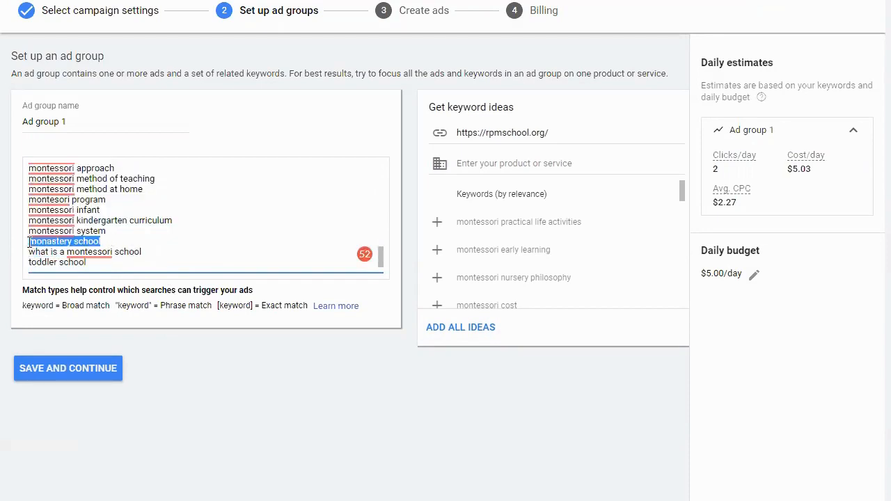
{"action": "left_click_drag", "start_coordinate": [122, 261], "coordinate": [28, 168]}
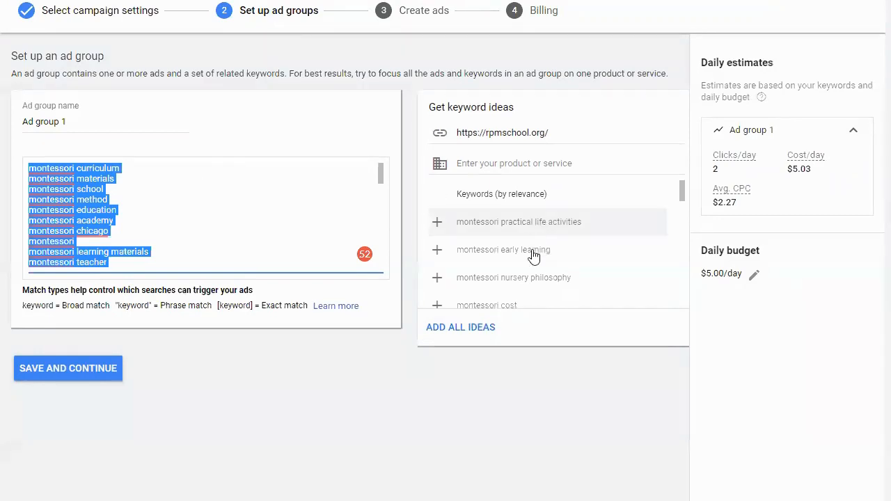
{"action": "scroll", "coordinate": [553, 245], "scroll_direction": "down", "scroll_amount": 3}
{"action": "scroll", "coordinate": [553, 245], "scroll_direction": "down", "scroll_amount": 2}
{"action": "scroll", "coordinate": [553, 245], "scroll_direction": "up", "scroll_amount": 6}
- Delete all the suggested keywords from Ad group 1's keyword list
{"action": "left_click", "coordinate": [215, 264]}
{"action": "left_click_drag", "start_coordinate": [214, 263], "coordinate": [3, 136]}
{"action": "key", "text": "BackSpace"}
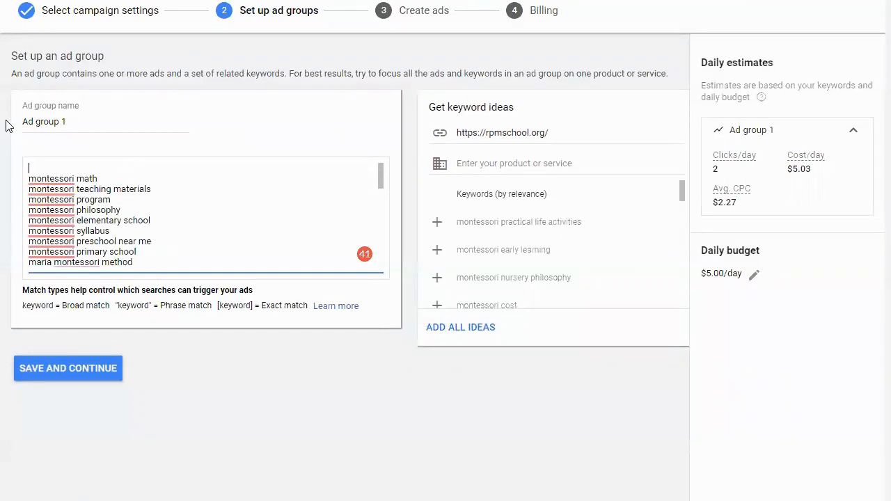
{"action": "left_click_drag", "start_coordinate": [28, 172], "coordinate": [196, 326]}
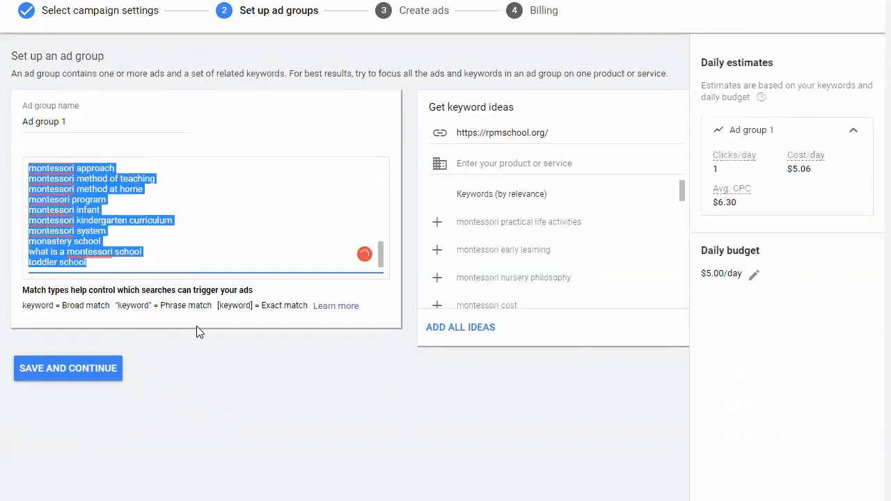
{"action": "key", "text": "BackSpace"}
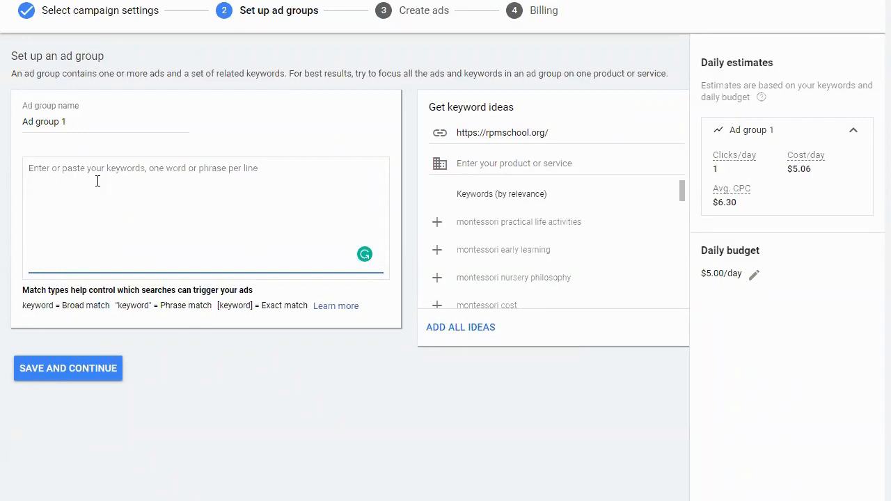
- Enter the keywords private school and private schools near me on separate lines, and start a third line with mont
{"action": "type", "text": "pr"}
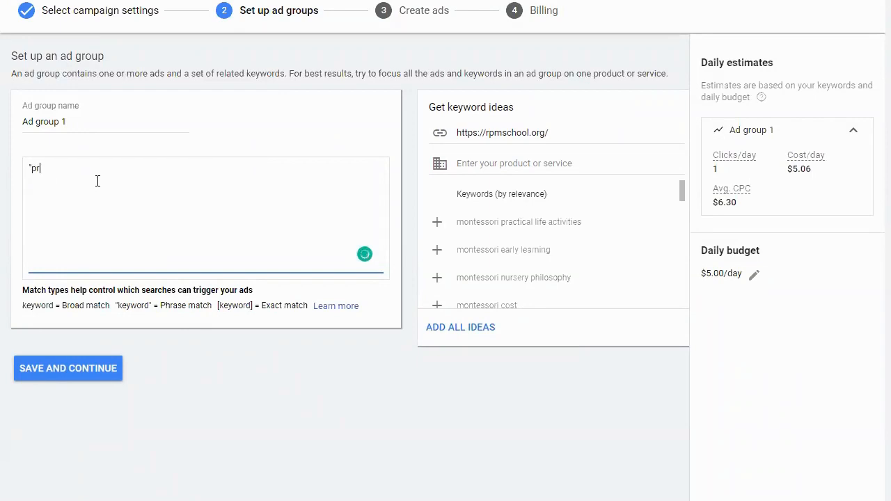
{"action": "type", "text": "ivate school"}
{"action": "key", "text": "Return"}
{"action": "type", "text": "private schoos"}
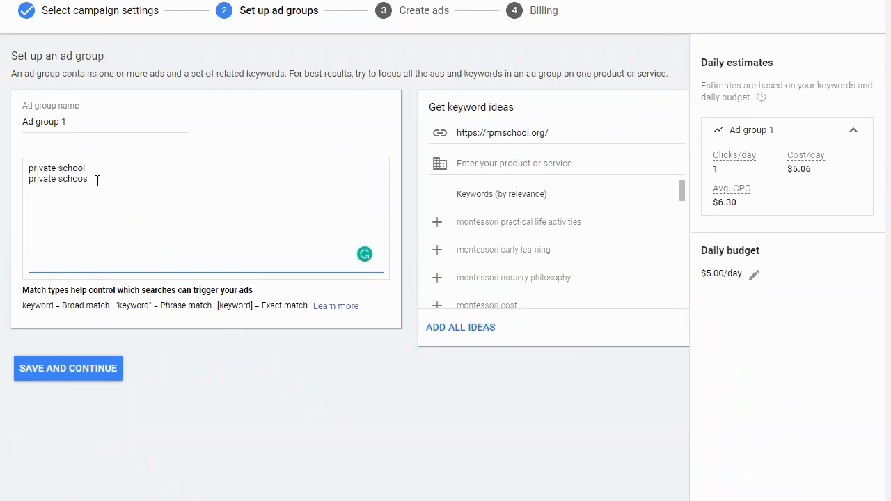
{"action": "key", "text": "BackSpace"}
{"action": "type", "text": "ls near me"}
{"action": "key", "text": "Return"}
{"action": "type", "text": "monrw"}
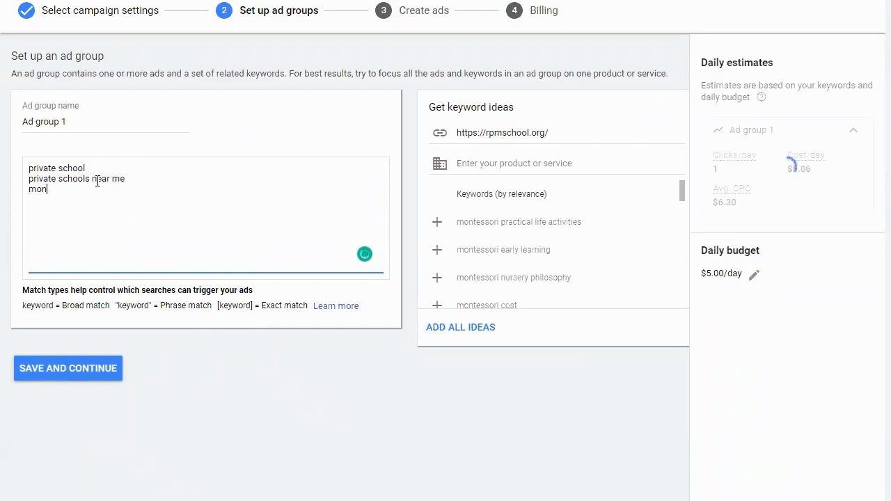
{"action": "key", "text": "BackSpace"}
{"action": "key", "text": "BackSpace"}
{"action": "type", "text": "t"}
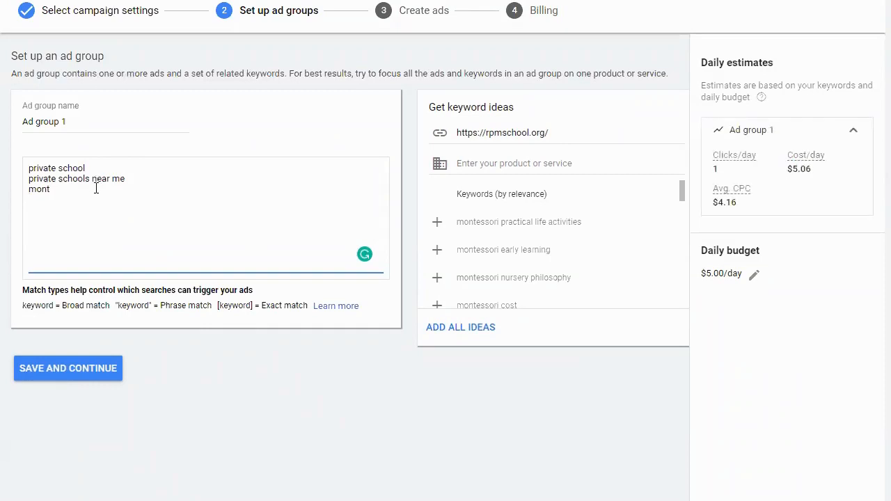
- Examine the broad match and phrase match notation explained in the match types note for the keyword list
{"action": "key", "text": "ctrl+a"}
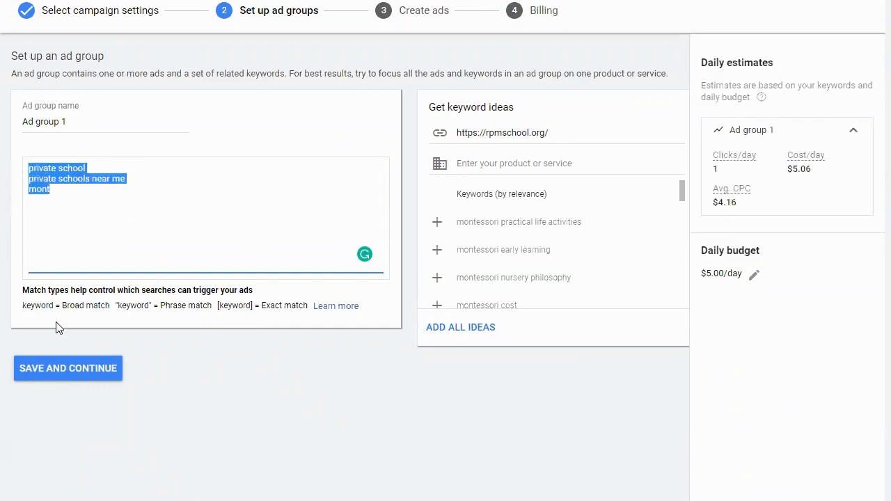
{"action": "left_click_drag", "start_coordinate": [62, 305], "coordinate": [111, 307]}
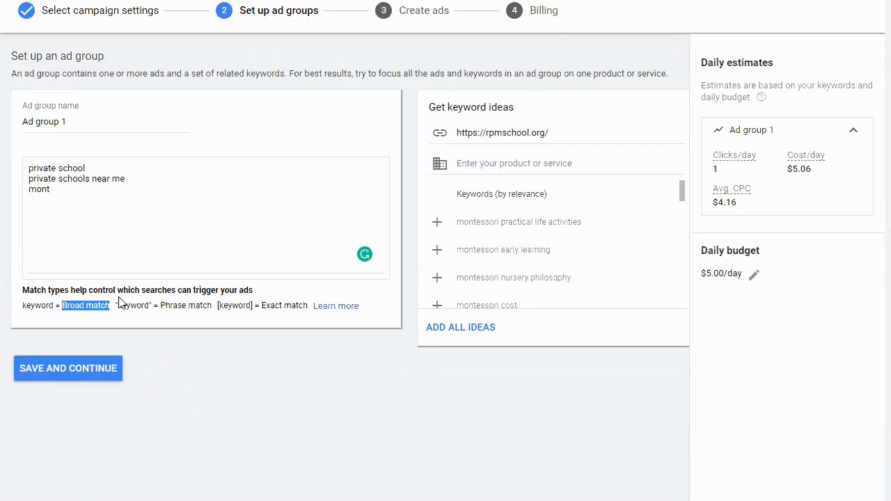
{"action": "left_click_drag", "start_coordinate": [117, 307], "coordinate": [211, 311]}
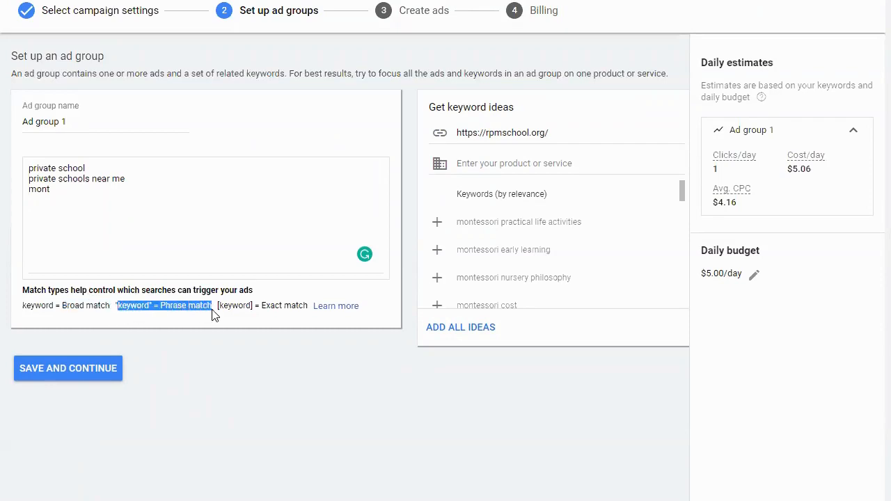
- Make private school a phrase match keyword by enclosing it in quotation marks, and check it against the match types note
{"action": "left_click", "coordinate": [98, 165]}
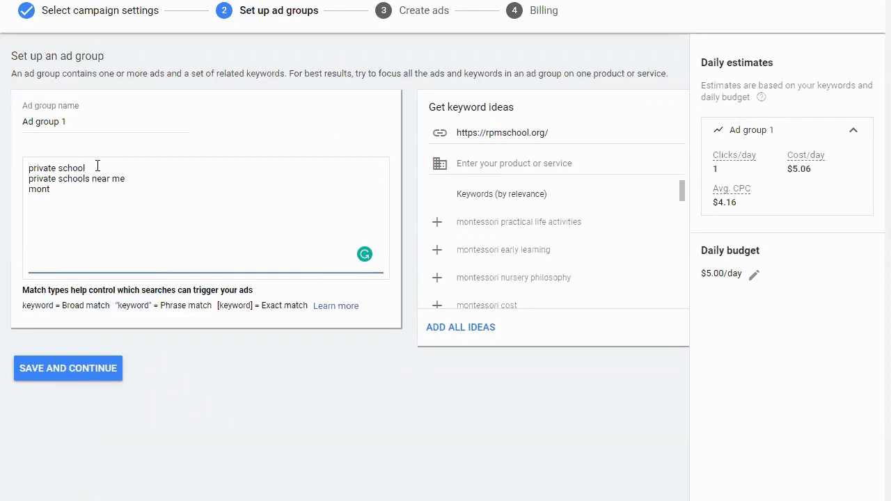
{"action": "type", "text": "\""}
{"action": "left_click", "coordinate": [31, 168]}
{"action": "type", "text": "\""}
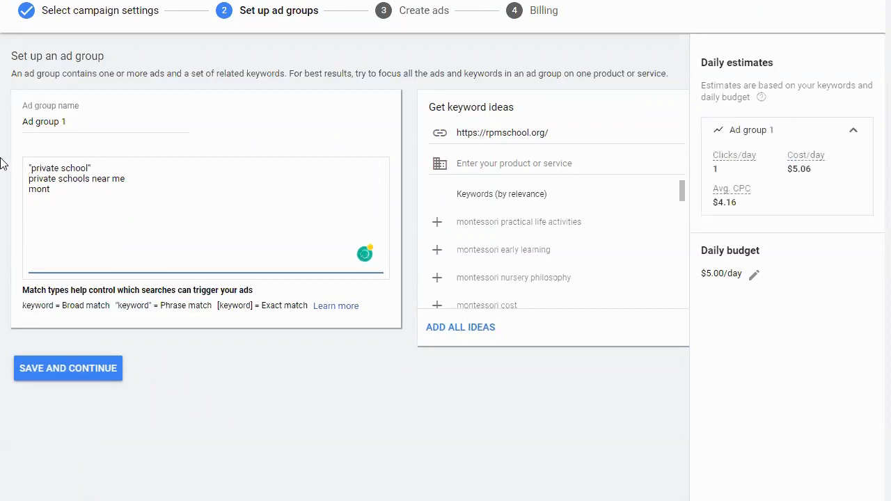
{"action": "left_click", "coordinate": [148, 176]}
{"action": "left_click_drag", "start_coordinate": [75, 307], "coordinate": [215, 307]}
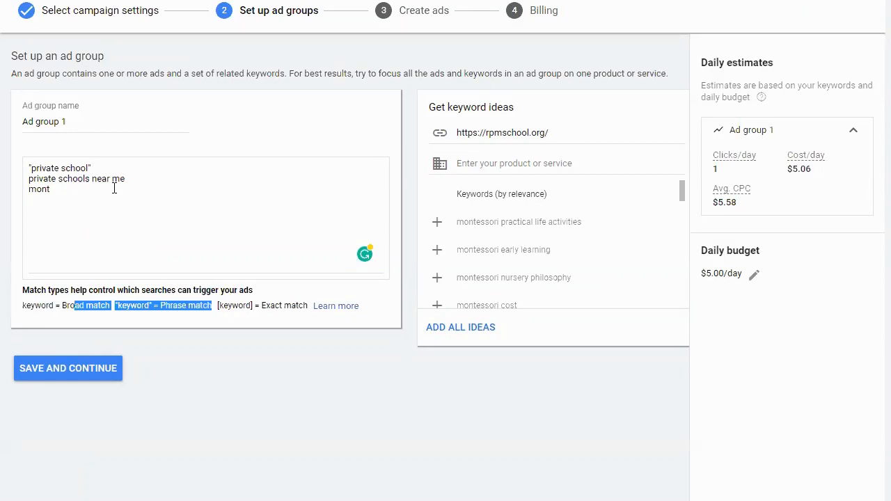
- Replace the whole keyword list with the phrase match keyword "Andersonville preschool" in quotation marks
{"action": "left_click_drag", "start_coordinate": [80, 191], "coordinate": [23, 174]}
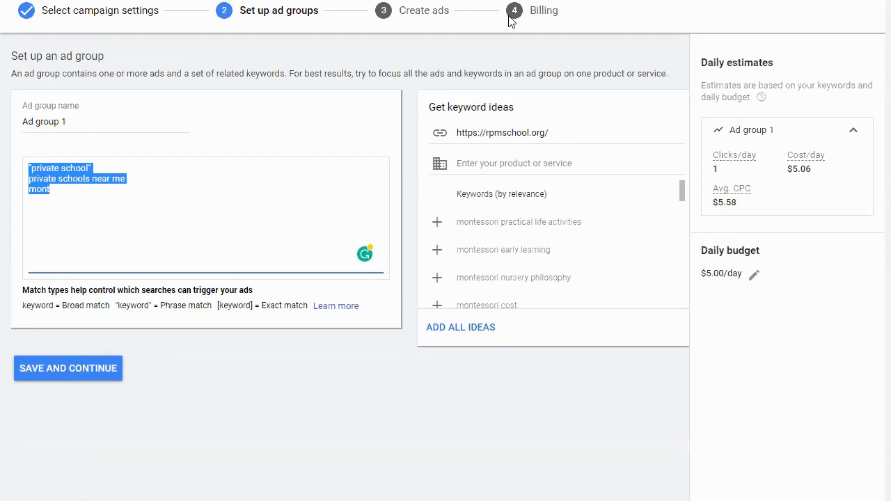
{"action": "type", "text": "an"}
{"action": "key", "text": "BackSpace"}
{"action": "key", "text": "BackSpace"}
{"action": "type", "text": "\"Anderson"}
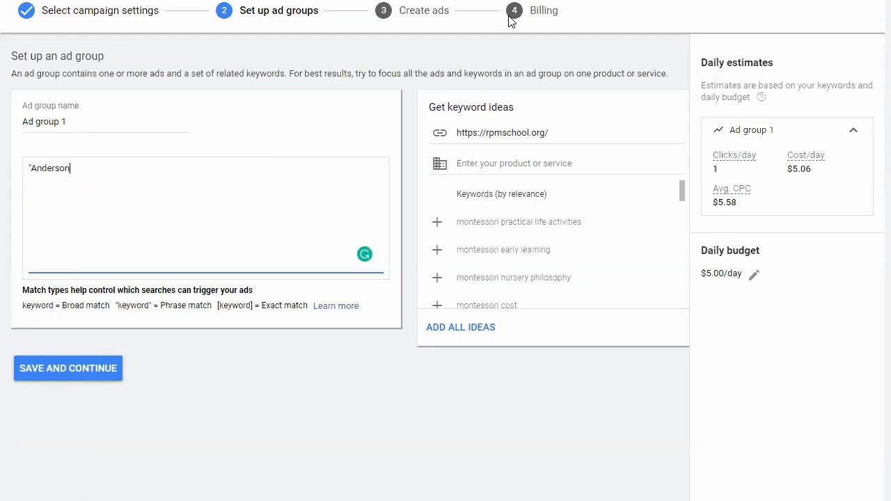
{"action": "type", "text": "ville"}
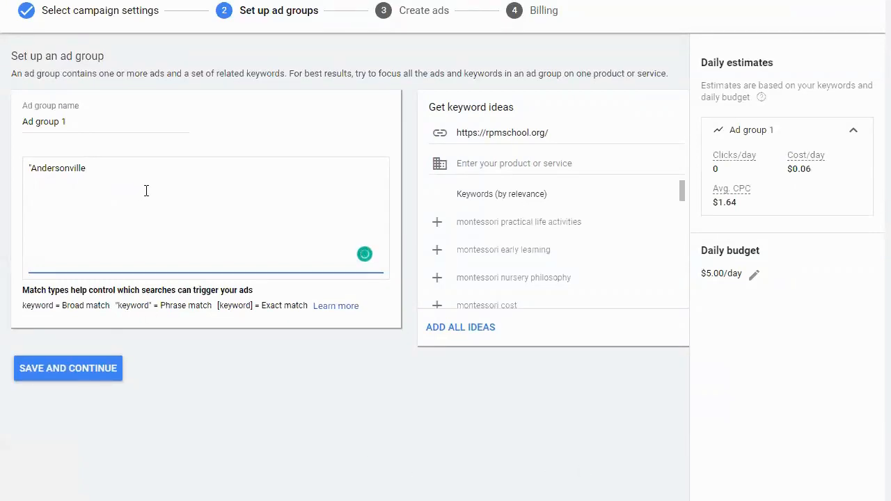
{"action": "type", "text": "preschool\""}
{"action": "key", "text": "Return"}
- Add the keyword indepedent school northside chicago on the second line, with an opening quotation mark
{"action": "type", "text": "\"indepdene"}
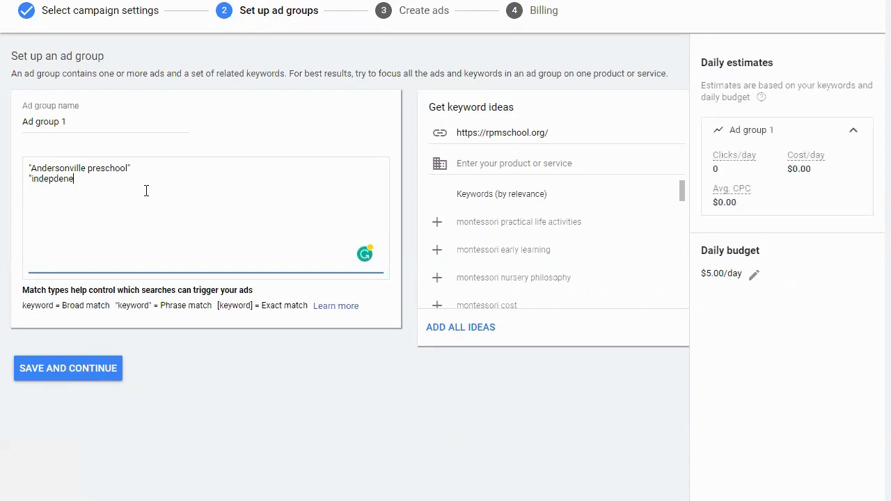
{"action": "key", "text": "BackSpace"}
{"action": "key", "text": "BackSpace"}
{"action": "type", "text": "ednen"}
{"action": "key", "text": "BackSpace"}
{"action": "key", "text": "BackSpace"}
{"action": "key", "text": "BackSpace"}
{"action": "type", "text": "ent scjoo"}
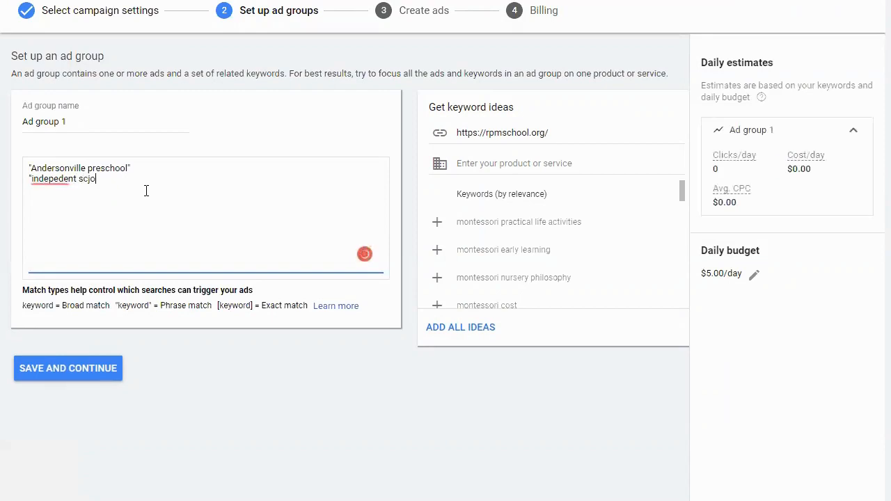
- Add the keyword preschool for my 2-year-old daughter on the third line
{"action": "key", "text": "BackSpace"}
{"action": "key", "text": "BackSpace"}
{"action": "key", "text": "BackSpace"}
{"action": "type", "text": "hool n"}
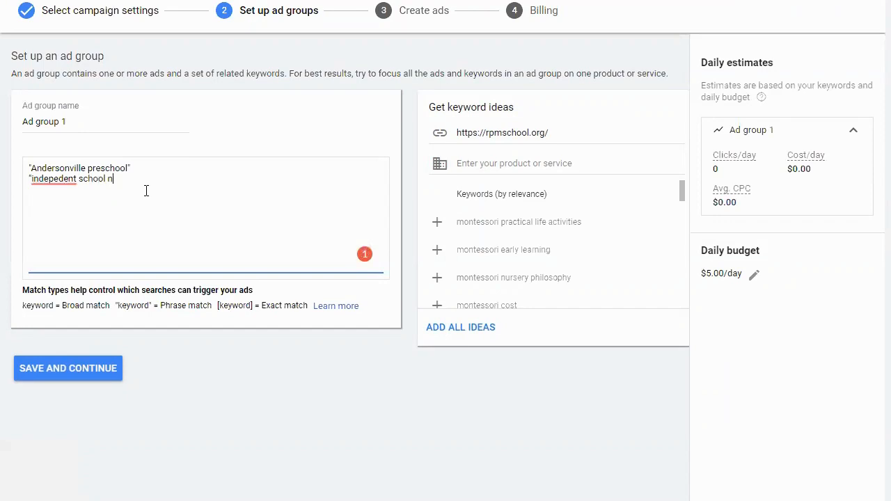
{"action": "type", "text": "orthside chicago"}
{"action": "type", "text": "pri"}
{"action": "key", "text": "BackSpace"}
{"action": "type", "text": "eschool for my 2-year"}
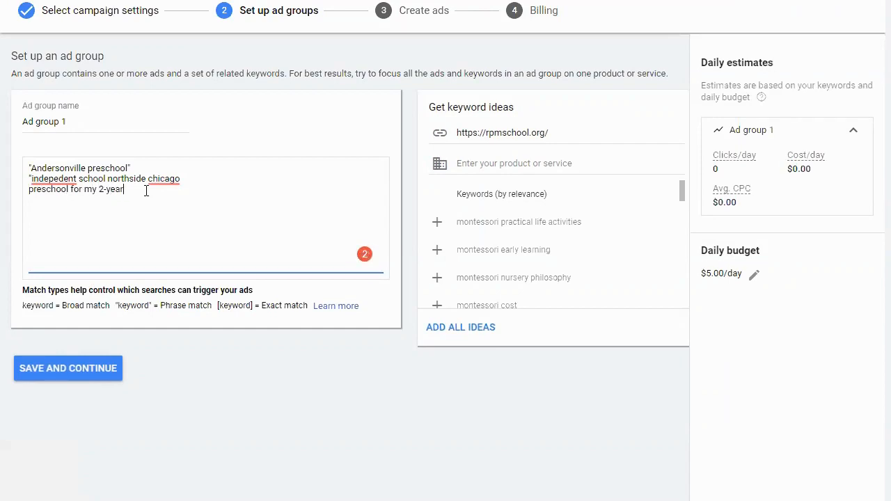
{"action": "type", "text": "-old daughter"}
- Delete the northside chicago and 2-year-old daughter keywords, keeping only "Andersonville preschool" in the list
{"action": "left_click_drag", "start_coordinate": [188, 193], "coordinate": [10, 209]}
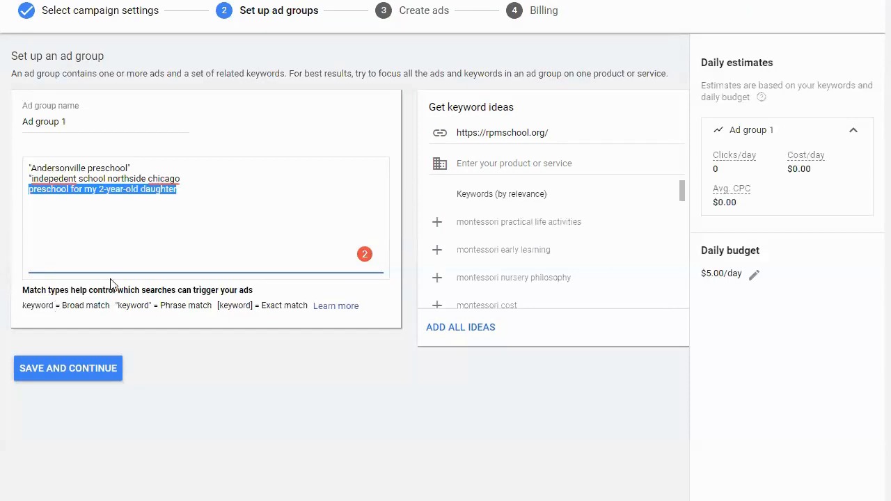
{"action": "left_click_drag", "start_coordinate": [136, 167], "coordinate": [31, 172]}
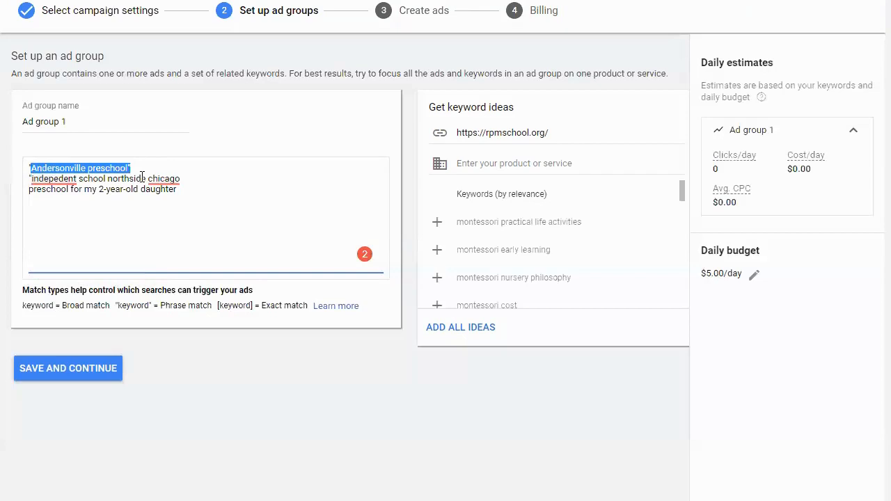
{"action": "left_click_drag", "start_coordinate": [195, 192], "coordinate": [30, 178]}
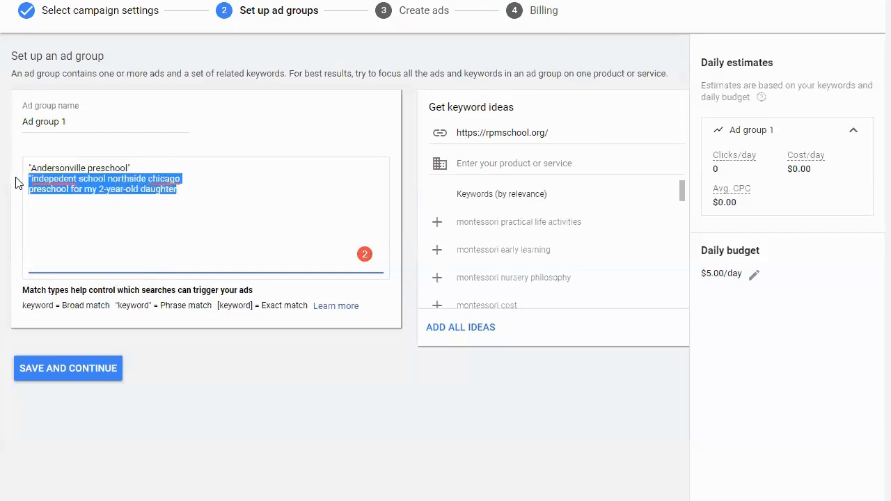
{"action": "key", "text": "BackSpace"}
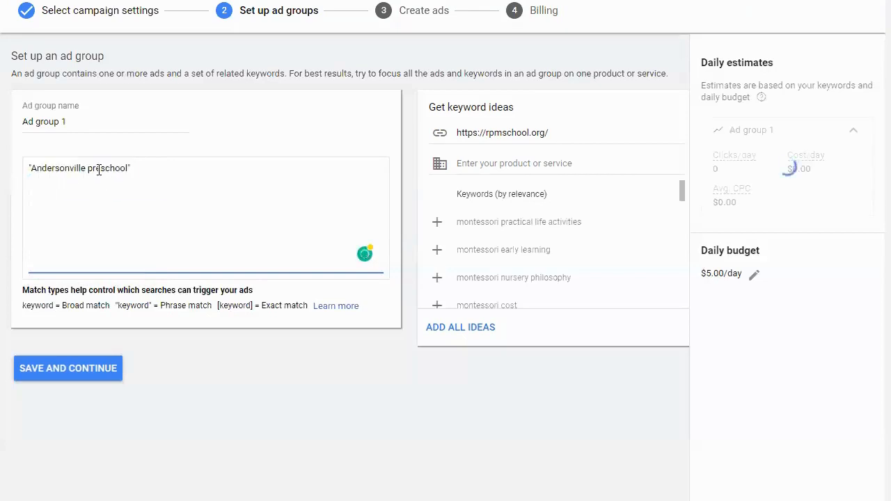
- Change the Andersonville preschool keyword to broad match by removing both quotation marks
{"action": "left_click_drag", "start_coordinate": [128, 169], "coordinate": [29, 169]}
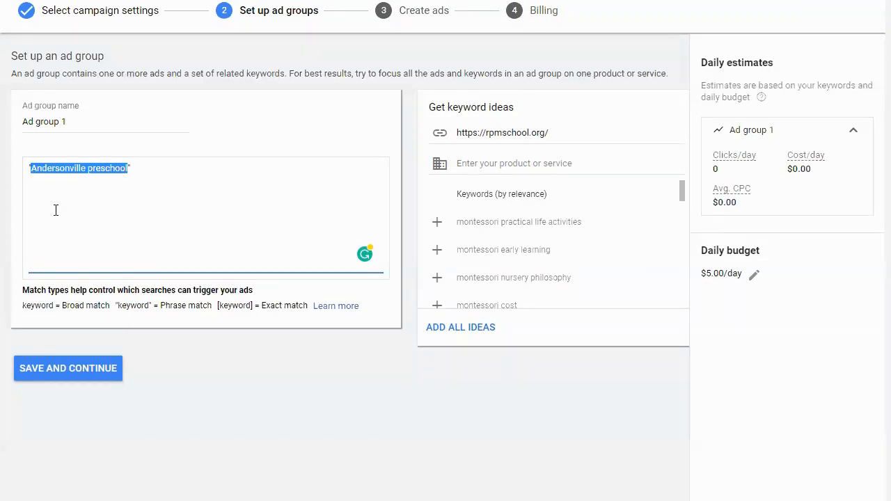
{"action": "left_click", "coordinate": [152, 170]}
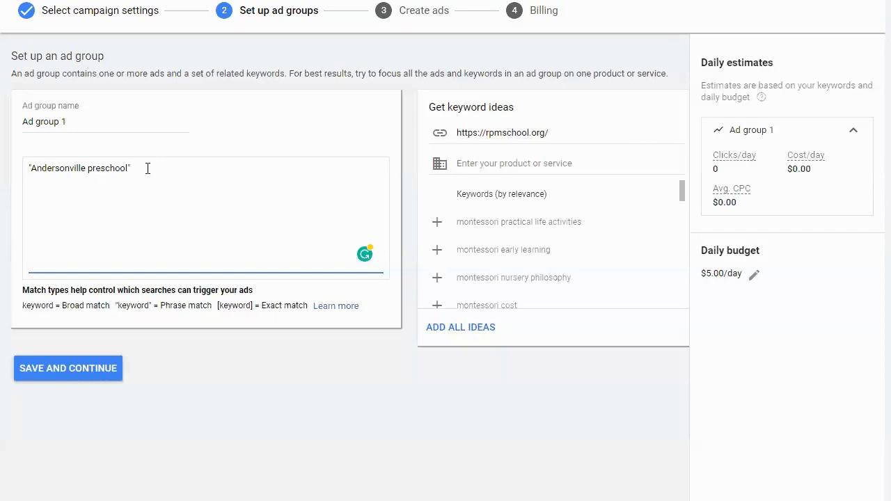
{"action": "key", "text": "BackSpace"}
{"action": "left_click", "coordinate": [31, 169]}
{"action": "key", "text": "BackSpace"}
{"action": "key", "text": "BackSpace"}
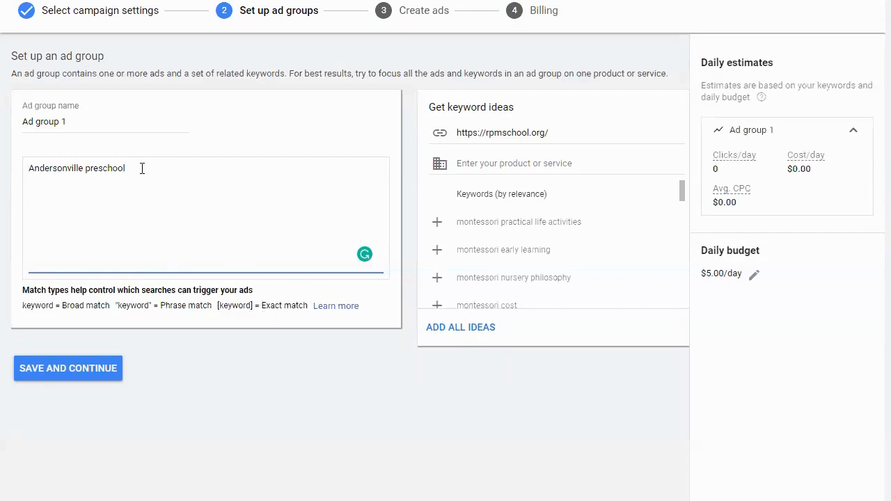
- Add the keyword +Chicago +preschool on the line below Andersonville preschool, and select both keywords
{"action": "triple_click", "coordinate": [27, 179]}
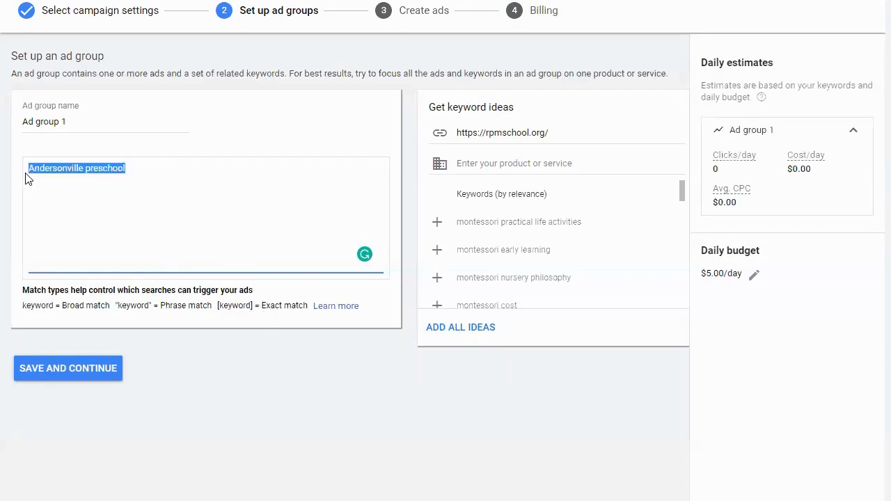
{"action": "left_click", "coordinate": [202, 176]}
{"action": "type", "text": "+Chicago"}
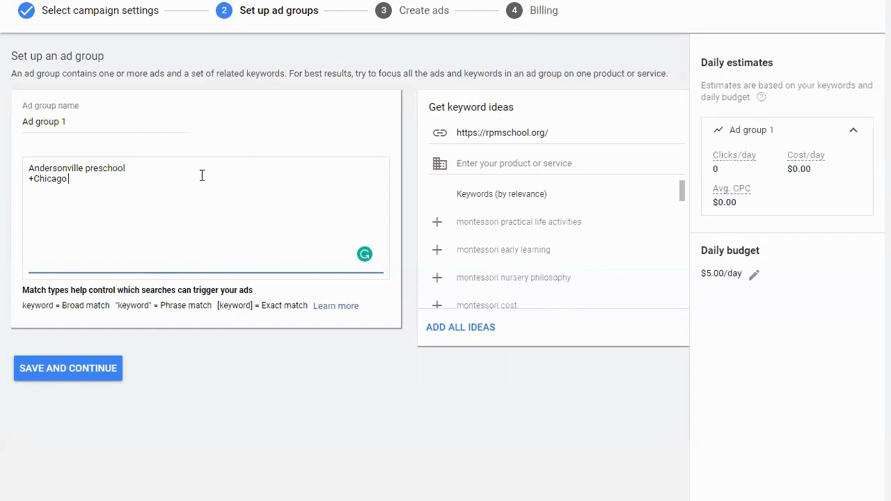
{"action": "type", "text": " +preschool"}
{"action": "left_click_drag", "start_coordinate": [136, 195], "coordinate": [28, 164]}
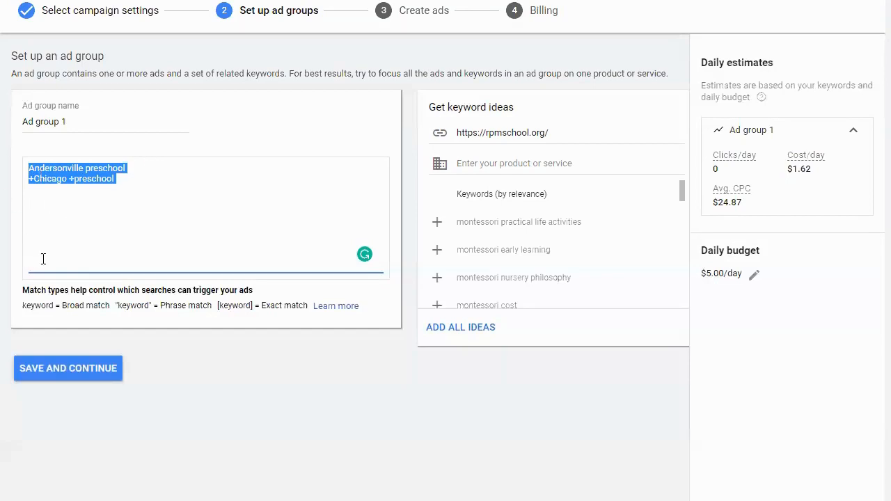
- Add the keyword private school on the third line, and save the ad group to continue to ad creation
{"action": "left_click", "coordinate": [133, 119]}
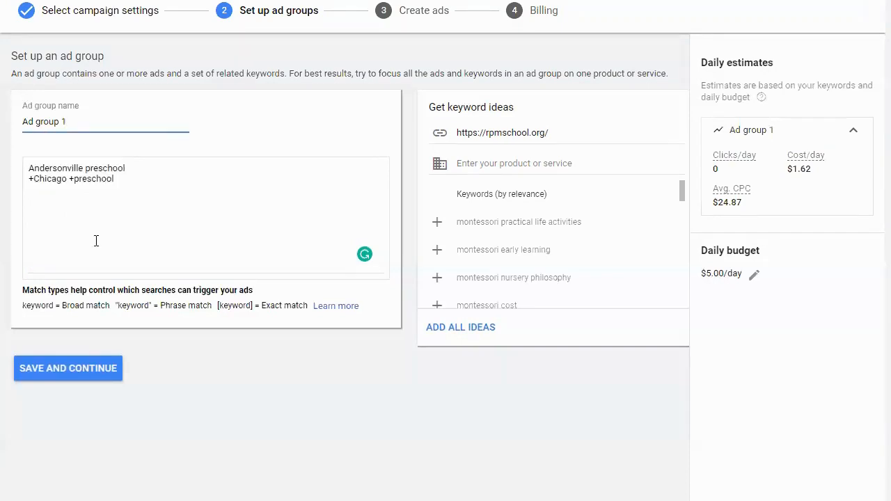
{"action": "left_click", "coordinate": [143, 187]}
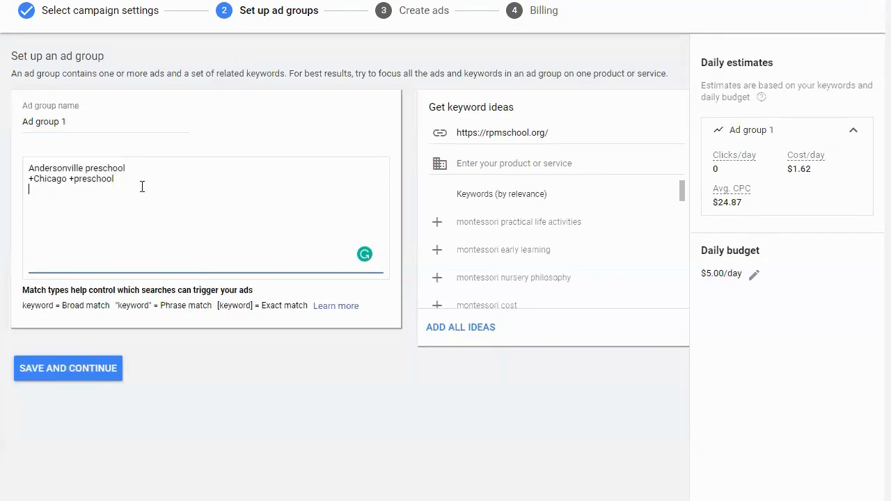
{"action": "type", "text": "private school"}
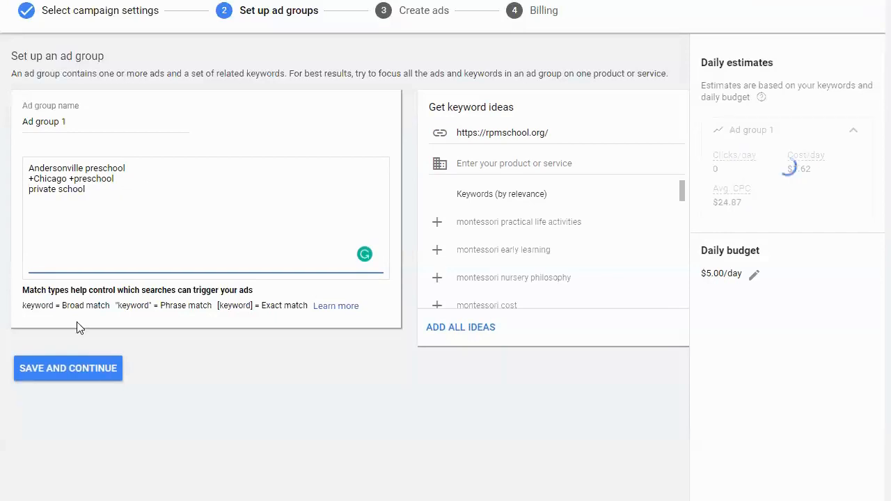
{"action": "left_click", "coordinate": [68, 370]}
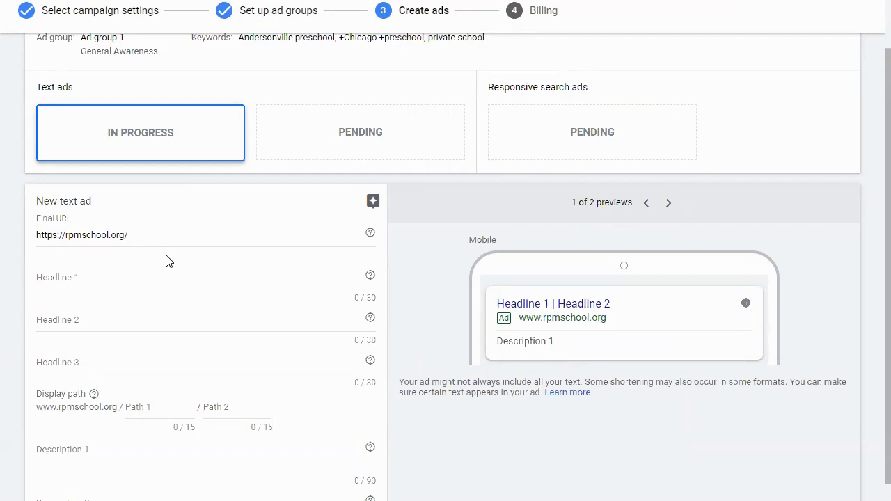
- Review the new text ad's final URL and place the cursor in Headline 1
{"action": "scroll", "coordinate": [173, 265], "scroll_direction": "down", "scroll_amount": 1}
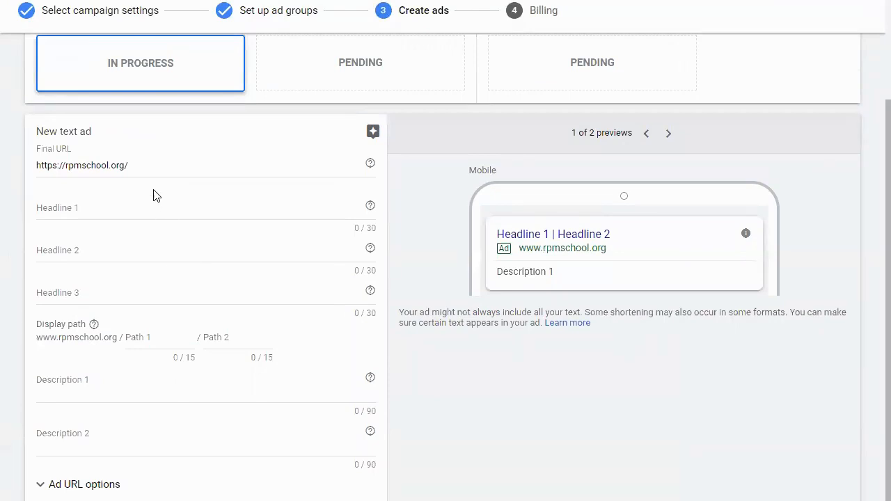
{"action": "left_click", "coordinate": [150, 166]}
{"action": "triple_click", "coordinate": [149, 165]}
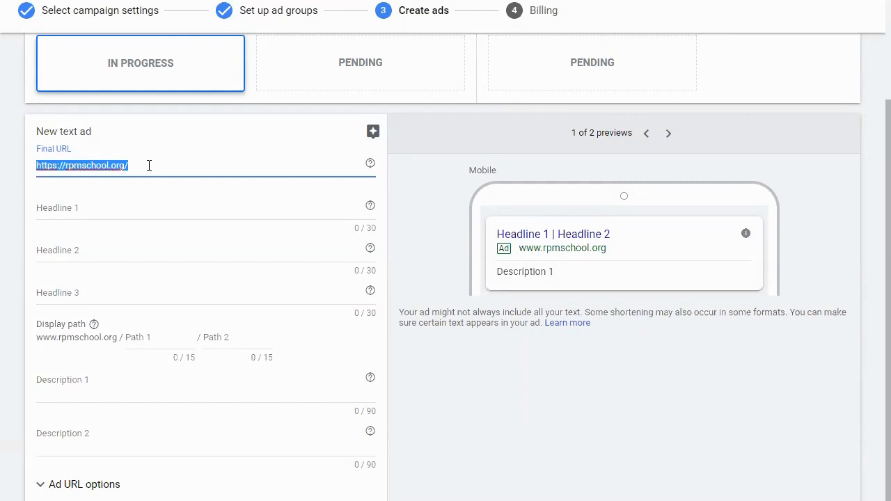
{"action": "left_click", "coordinate": [106, 211]}
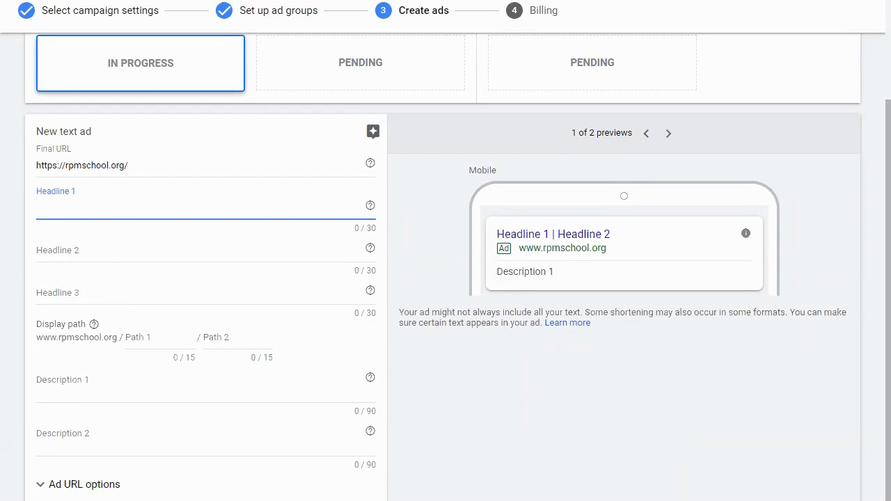
- Switch to the Google search results, examine the private school ads and related search suggestions, and return to the new text ad
{"action": "key", "text": "alt+Tab"}
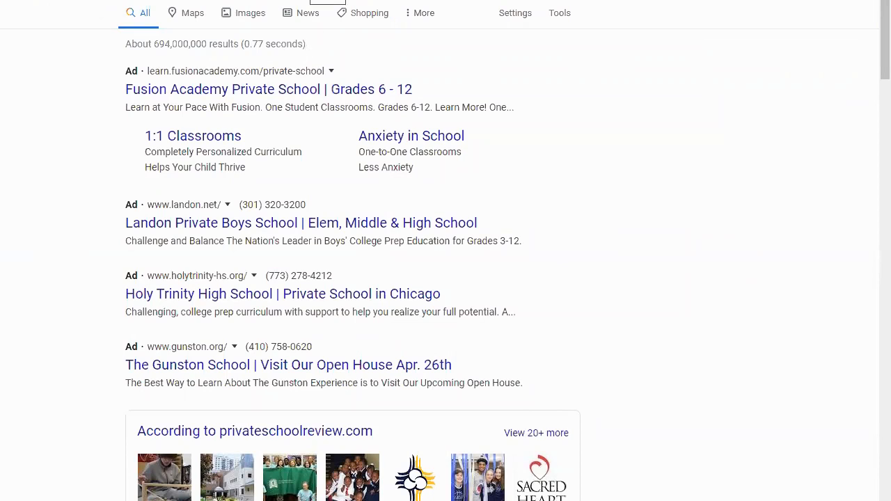
{"action": "left_click", "coordinate": [233, 0]}
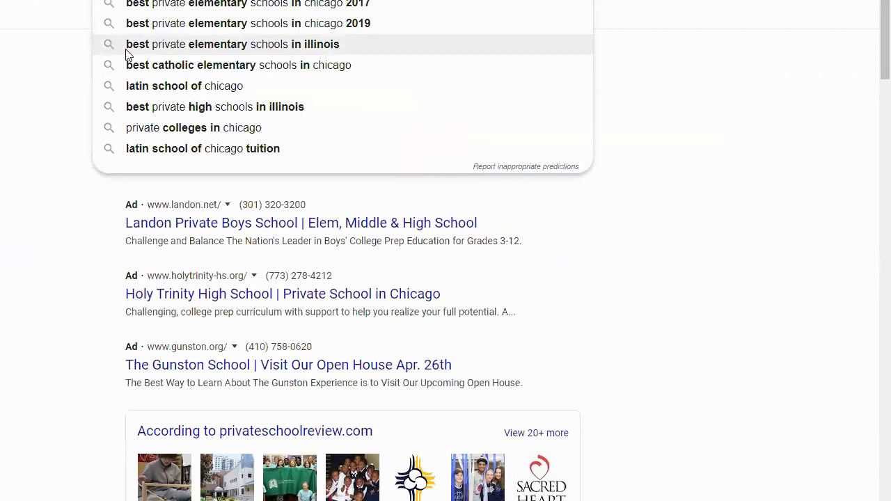
{"action": "left_click", "coordinate": [70, 119]}
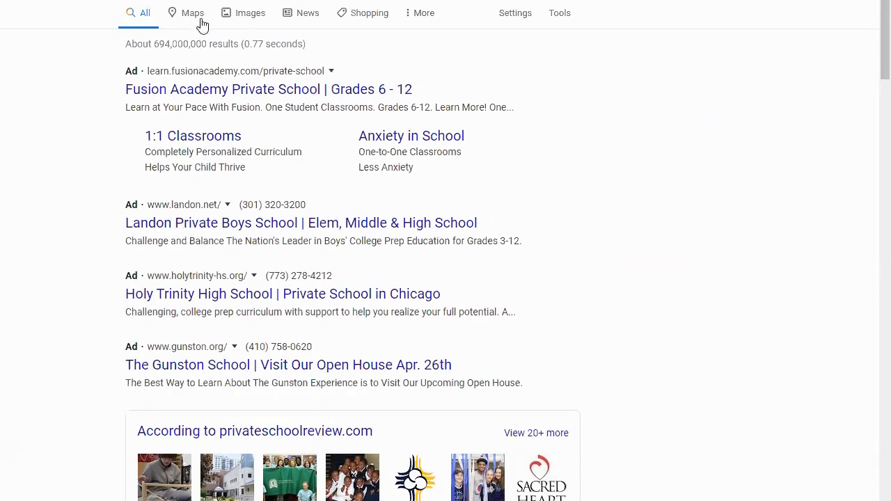
{"action": "left_click", "coordinate": [106, 2]}
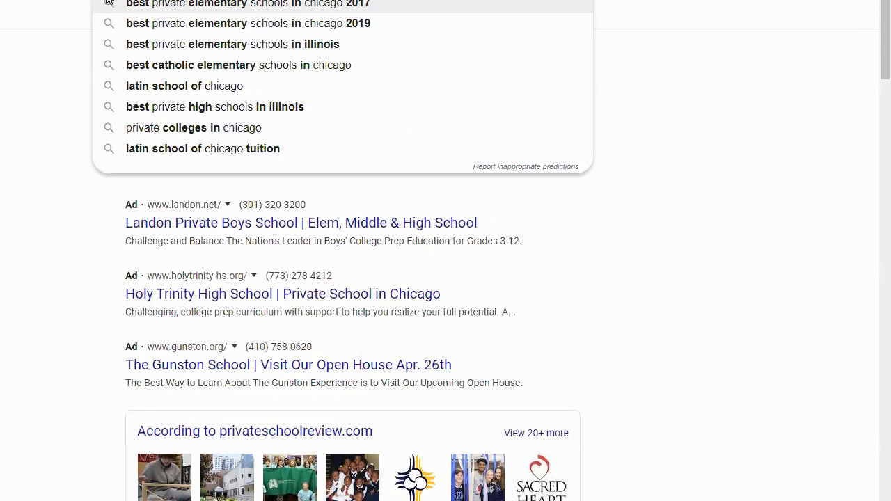
{"action": "left_click", "coordinate": [10, 113]}
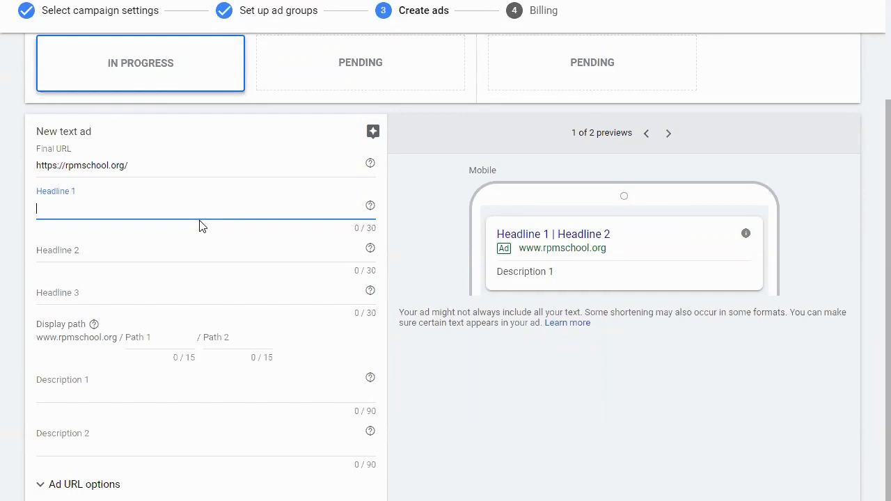
- Enter Leading Montessori School as Headline 1, leaving out Chicago to stay within the 30-character limit
{"action": "type", "text": "LEadi"}
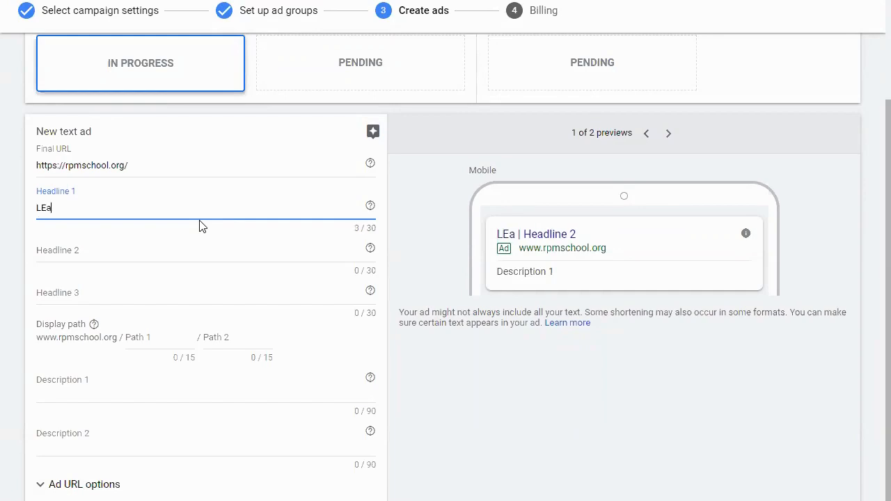
{"action": "key", "text": "BackSpace"}
{"action": "key", "text": "BackSpace"}
{"action": "key", "text": "BackSpace"}
{"action": "key", "text": "BackSpace"}
{"action": "type", "text": "eading Priate"}
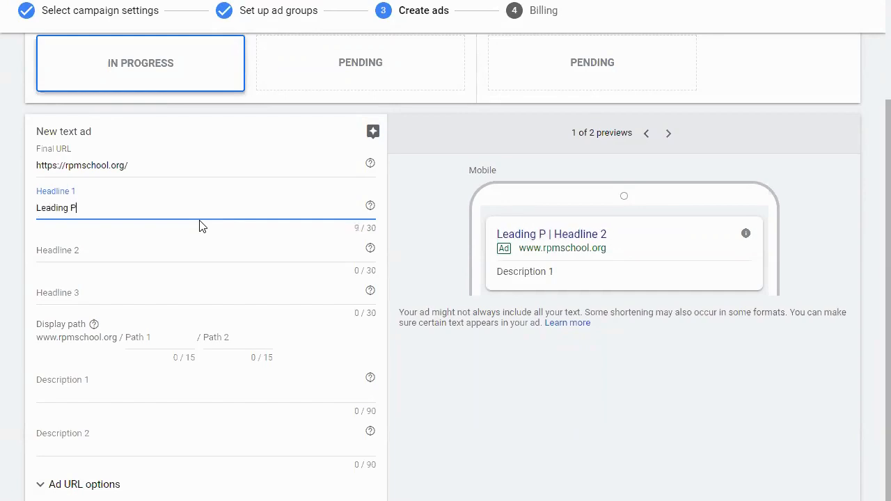
{"action": "key", "text": "BackSpace"}
{"action": "key", "text": "BackSpace"}
{"action": "key", "text": "BackSpace"}
{"action": "type", "text": "vaste"}
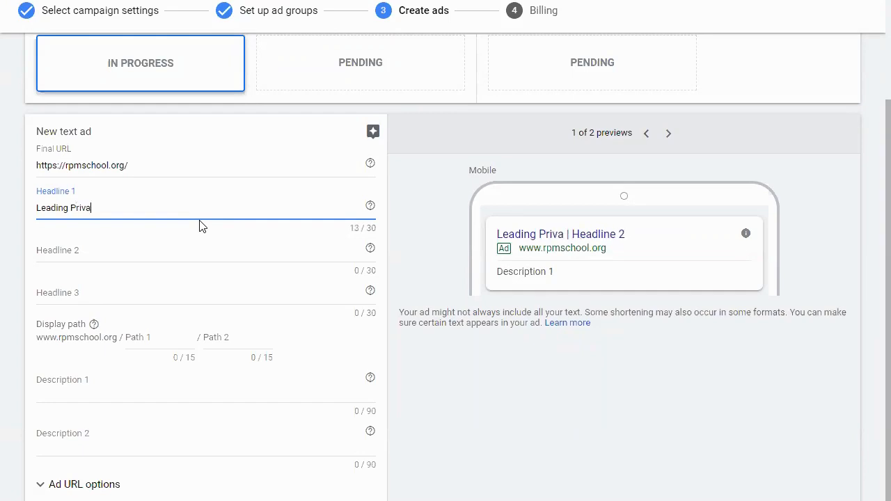
{"action": "key", "text": "BackSpace"}
{"action": "key", "text": "BackSpace"}
{"action": "key", "text": "BackSpace"}
{"action": "key", "text": "BackSpace"}
{"action": "key", "text": "BackSpace"}
{"action": "key", "text": "BackSpace"}
{"action": "key", "text": "BackSpace"}
{"action": "key", "text": "BackSpace"}
{"action": "type", "text": "Montessori School Chiac"}
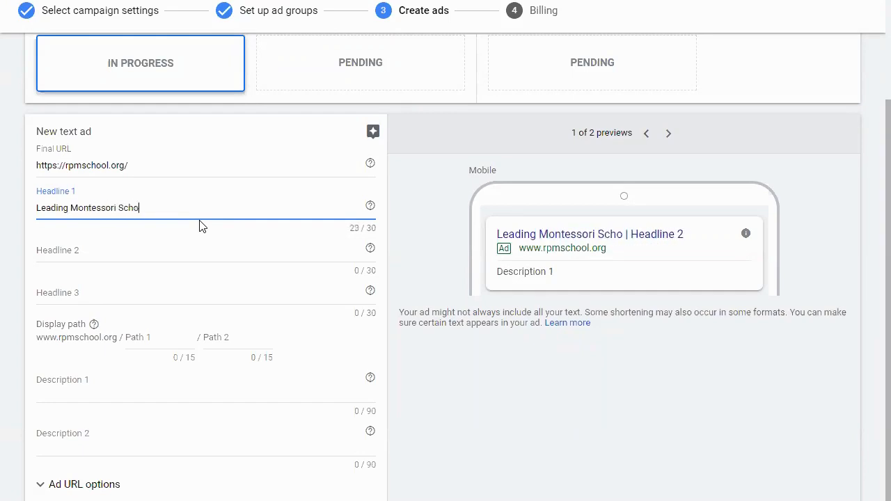
{"action": "key", "text": "BackSpace"}
{"action": "key", "text": "BackSpace"}
{"action": "type", "text": "c"}
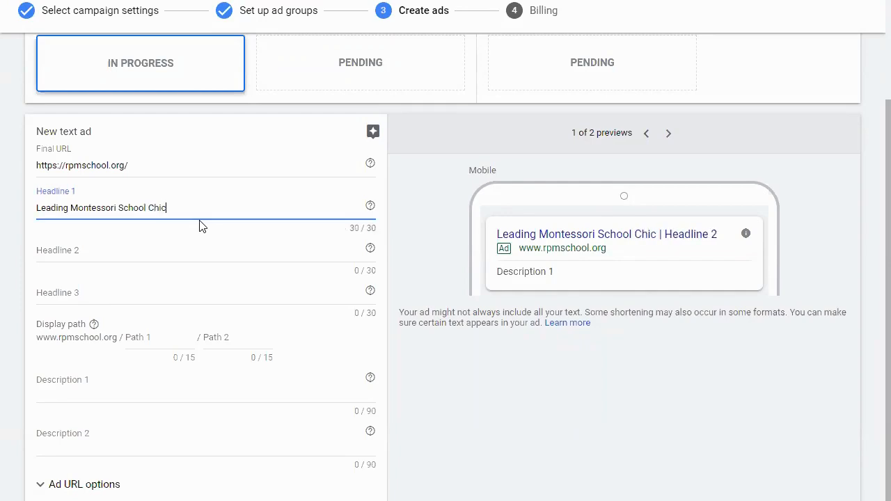
{"action": "type", "text": "ago"}
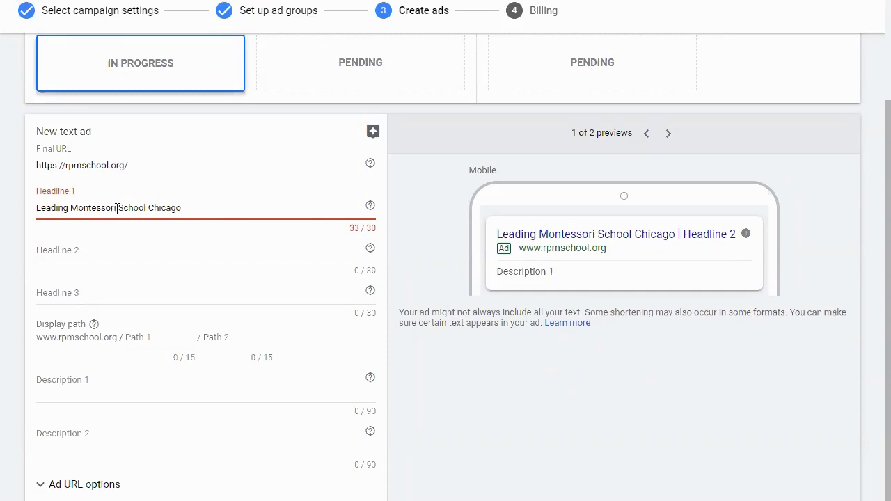
{"action": "left_click_drag", "start_coordinate": [145, 207], "coordinate": [215, 203]}
{"action": "key", "text": "BackSpace"}
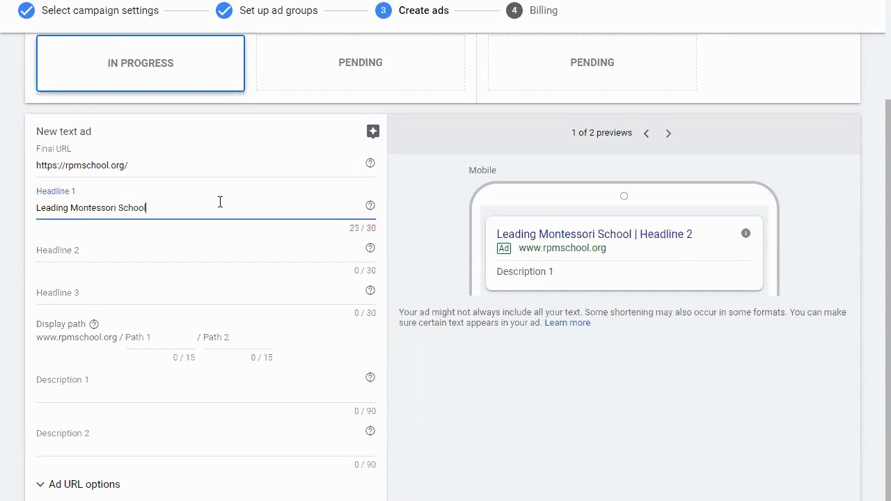
- Enter Ages 2-14 as Headline 2 of the text ad
{"action": "left_click", "coordinate": [205, 248]}
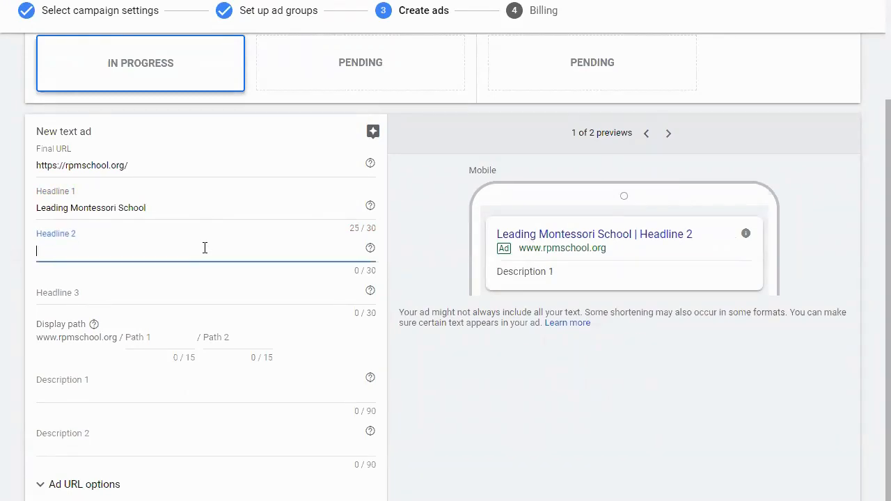
{"action": "type", "text": "AGe"}
{"action": "key", "text": "BackSpace"}
{"action": "key", "text": "BackSpace"}
{"action": "type", "text": "ges 2-14"}
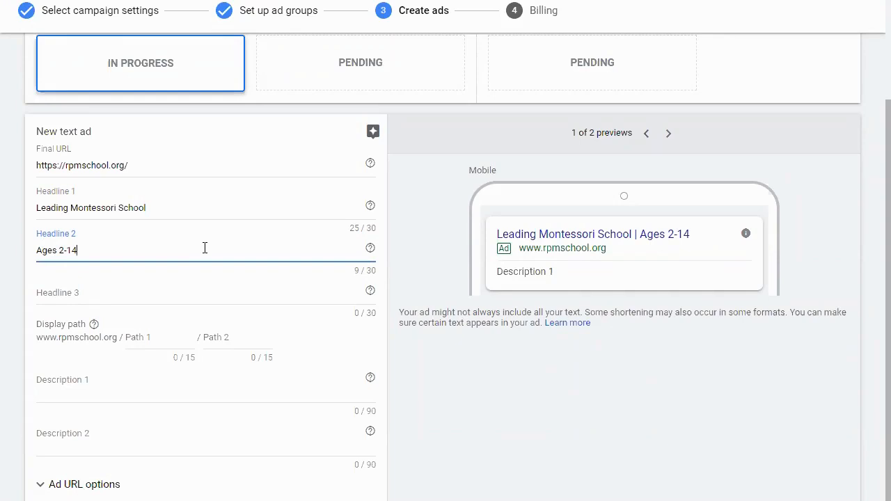
- Enter Rogers Park Montessori School as Headline 3 of the text ad
{"action": "left_click", "coordinate": [131, 297]}
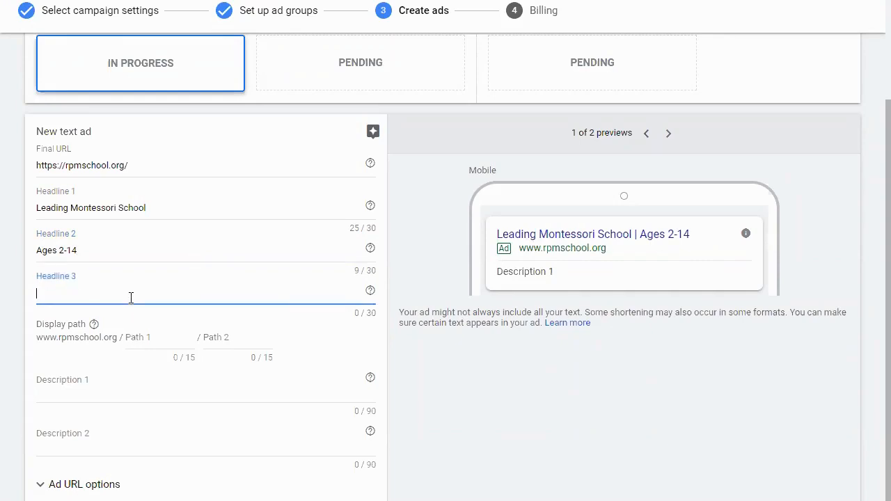
{"action": "type", "text": "Rogers Monet"}
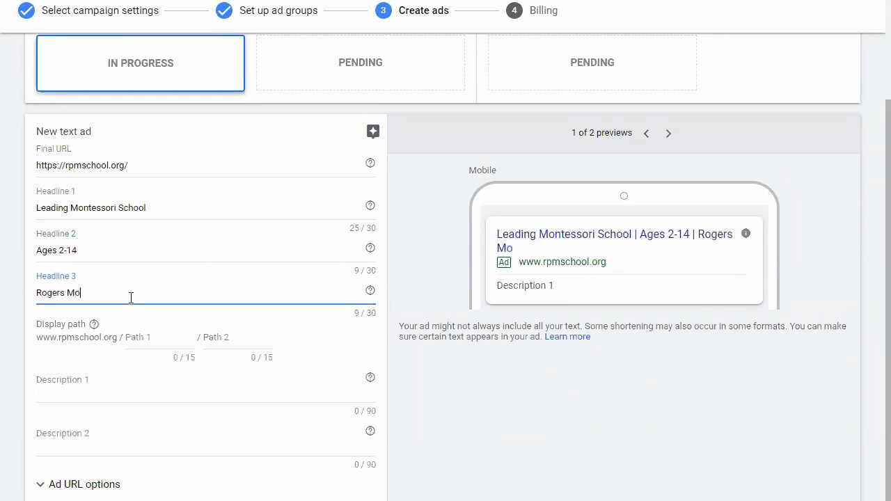
{"action": "key", "text": "BackSpace"}
{"action": "key", "text": "BackSpace"}
{"action": "key", "text": "BackSpace"}
{"action": "key", "text": "BackSpace"}
{"action": "key", "text": "BackSpace"}
{"action": "type", "text": "Park Montessori"}
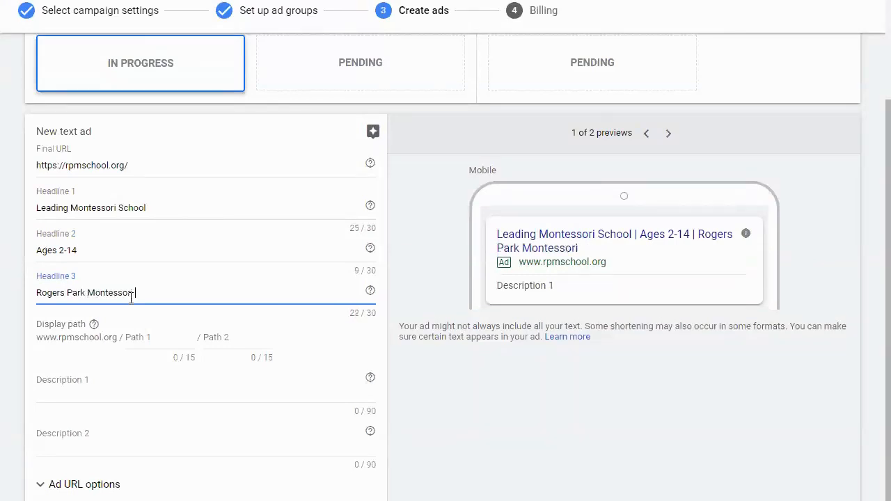
{"action": "type", "text": " School"}
- Replace Headline 1 with the parent quote "Best Decision Ever" - Parent, with single spaces around the dash
{"action": "left_click", "coordinate": [174, 208]}
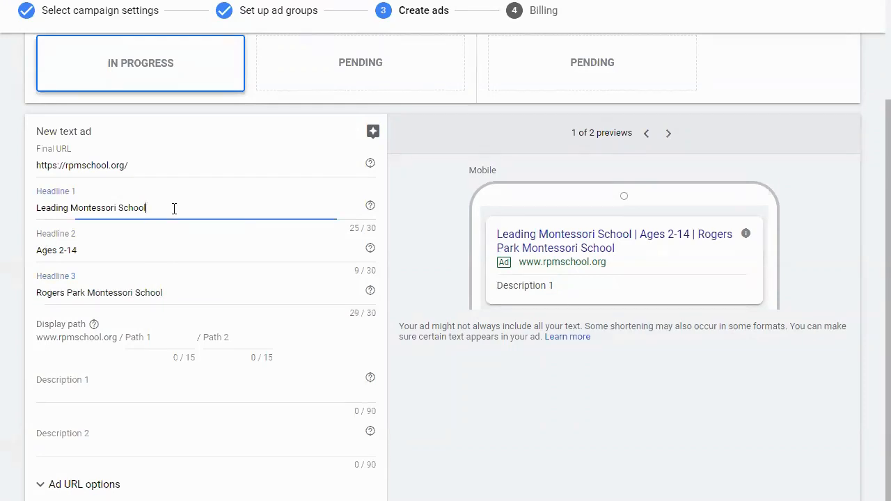
{"action": "triple_click", "coordinate": [174, 208]}
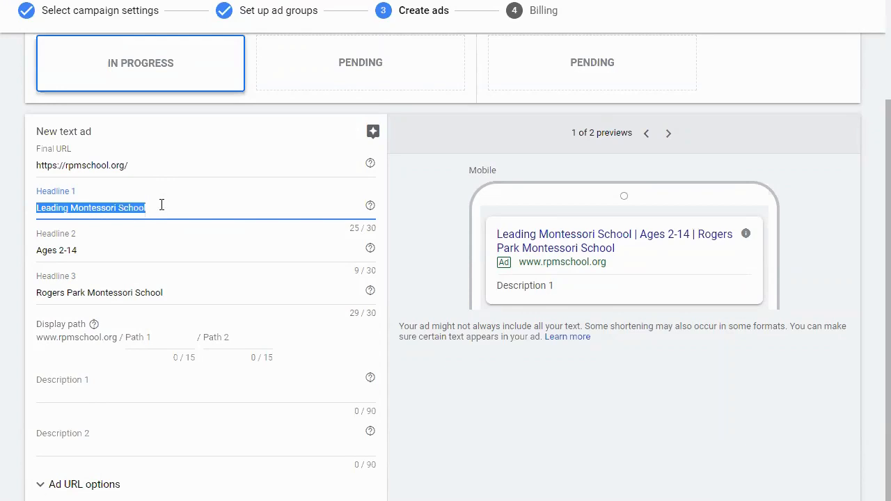
{"action": "type", "text": "\""}
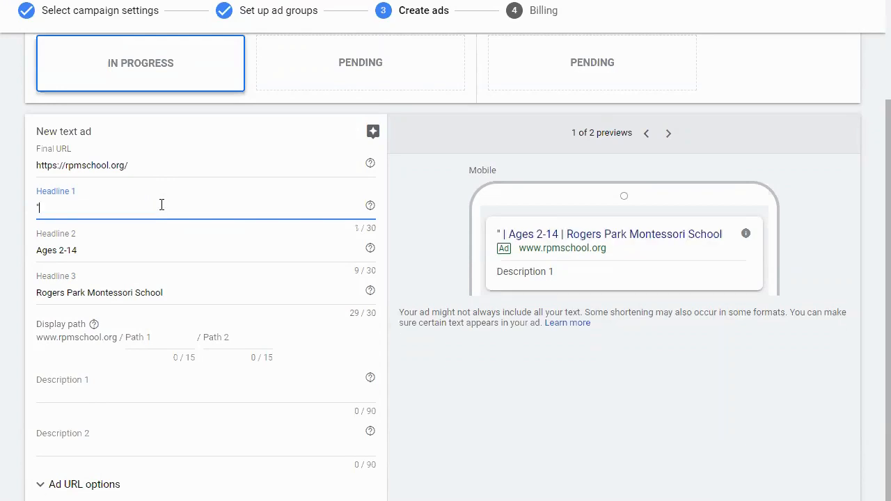
{"action": "type", "text": "Best Decision"}
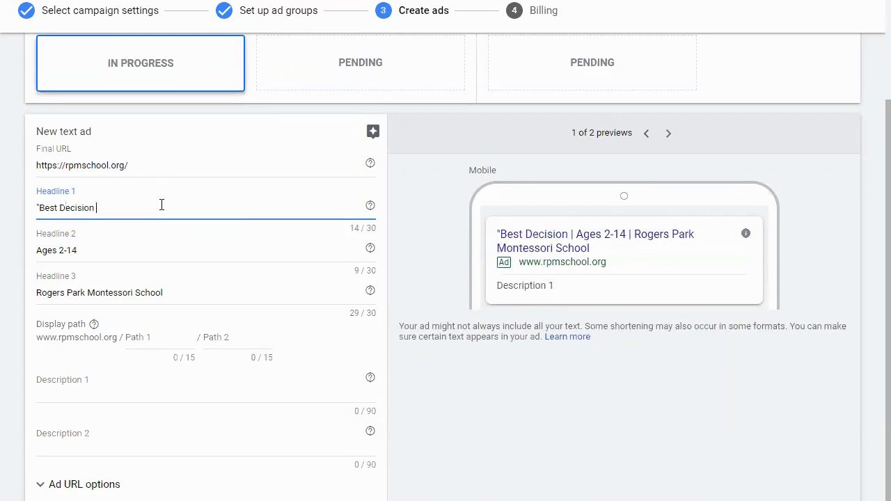
{"action": "type", "text": " Ever\" - Curren"}
{"action": "key", "text": "BackSpace"}
{"action": "key", "text": "BackSpace"}
{"action": "key", "text": "BackSpace"}
{"action": "key", "text": "BackSpace"}
{"action": "key", "text": "BackSpace"}
{"action": "key", "text": "BackSpace"}
{"action": "type", "text": "Parent"}
{"action": "key", "text": "Left"}
{"action": "key", "text": "Left"}
{"action": "key", "text": "Left"}
{"action": "key", "text": "Left"}
{"action": "key", "text": "Left"}
{"action": "key", "text": "Left"}
{"action": "key", "text": "BackSpace"}
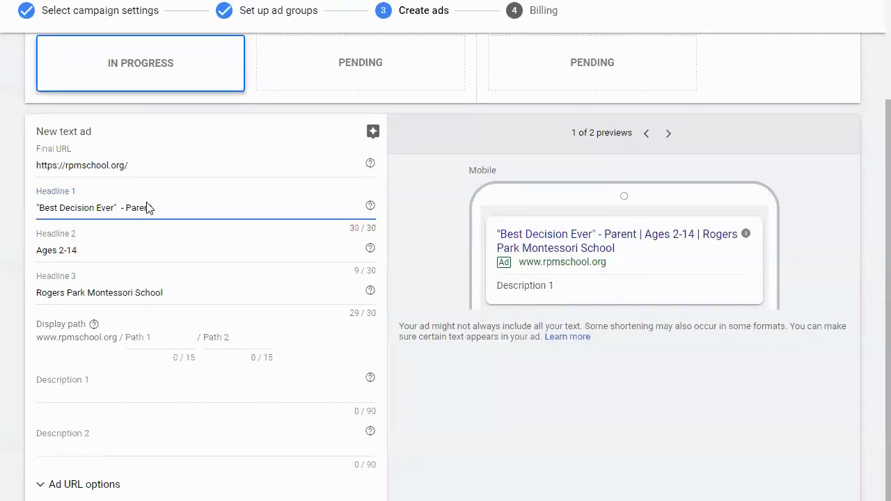
{"action": "key", "text": "BackSpace"}
- Replace Headline 2 with Private School Chicago
{"action": "triple_click", "coordinate": [121, 253]}
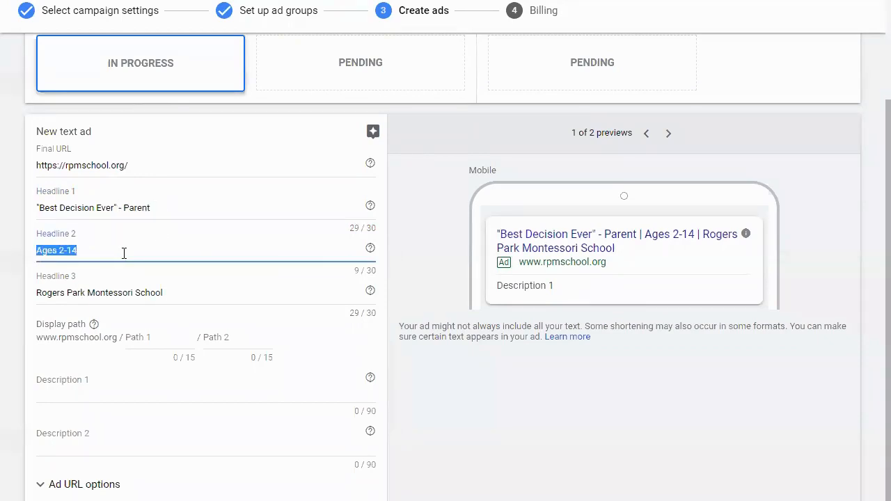
{"action": "type", "text": "Private S"}
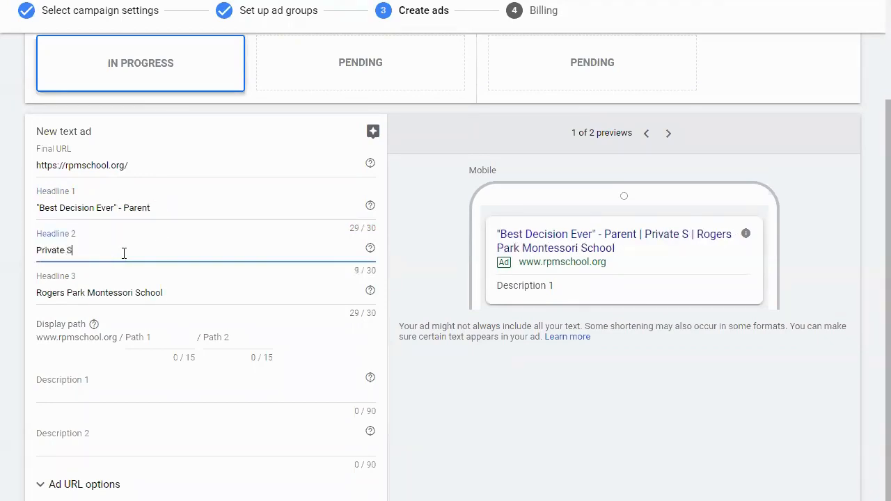
{"action": "type", "text": "chool  Chicago"}
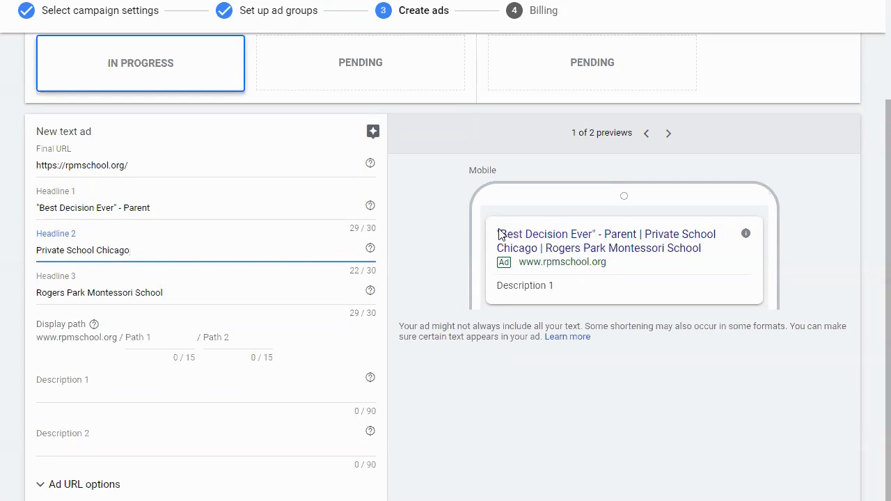
- Look at the competing private school ads in the Google search results, and return to the text ad
{"action": "left_click", "coordinate": [251, 1]}
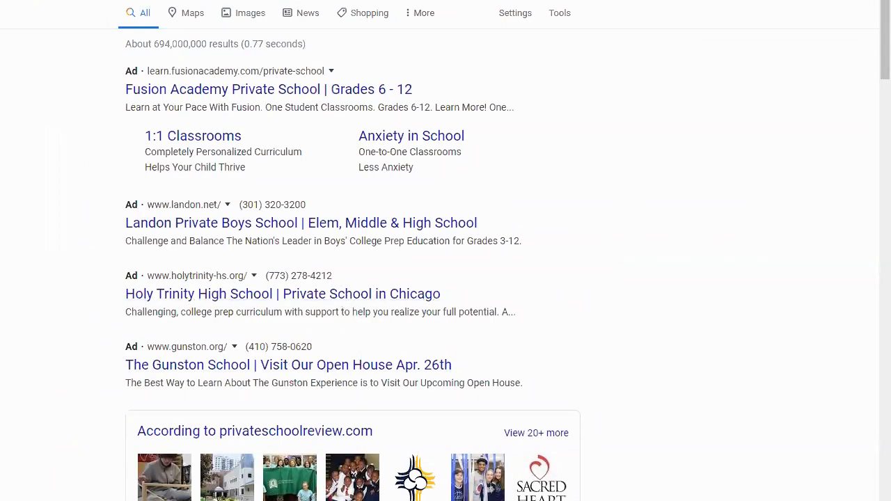
{"action": "key", "text": "ctrl+shift+Tab"}
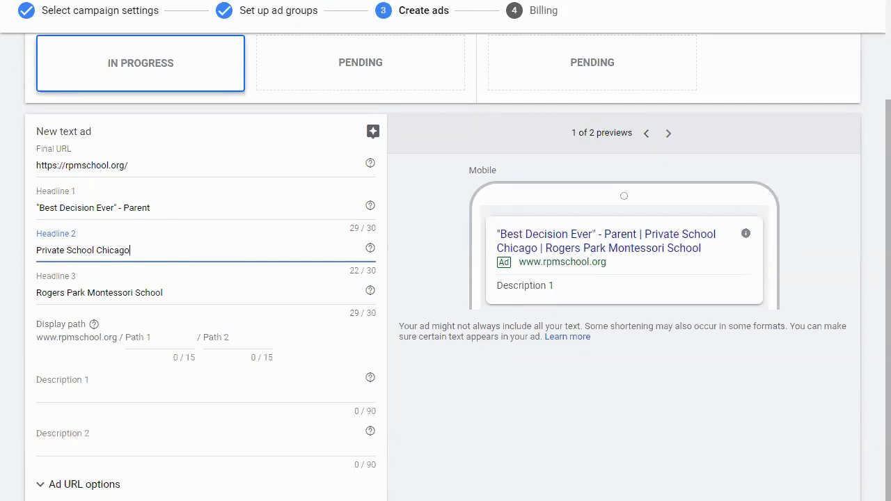
- Enter a quote in Description 1 starting with "RPMS was the best", continued with filler text and credited to a parent's first name plus Current Parent
{"action": "left_click", "coordinate": [140, 394]}
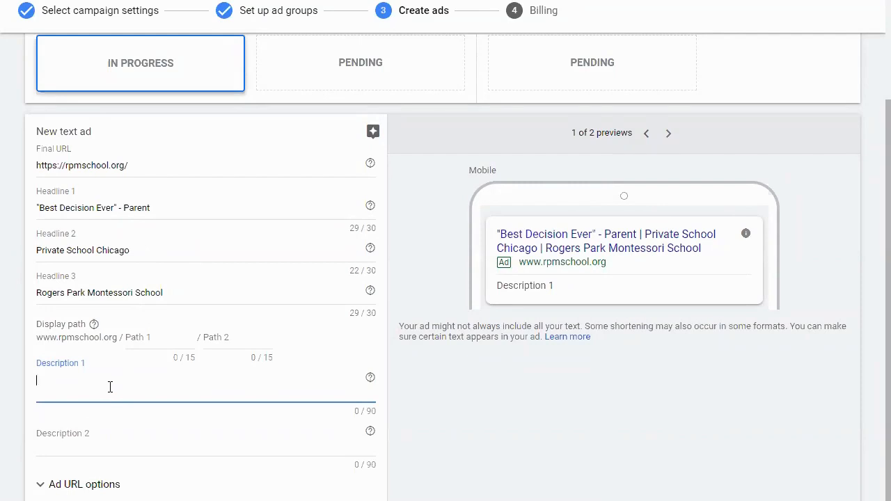
{"action": "type", "text": "\"RM"}
{"action": "key", "text": "BackSpace"}
{"action": "type", "text": "PMS was the best adsfs"}
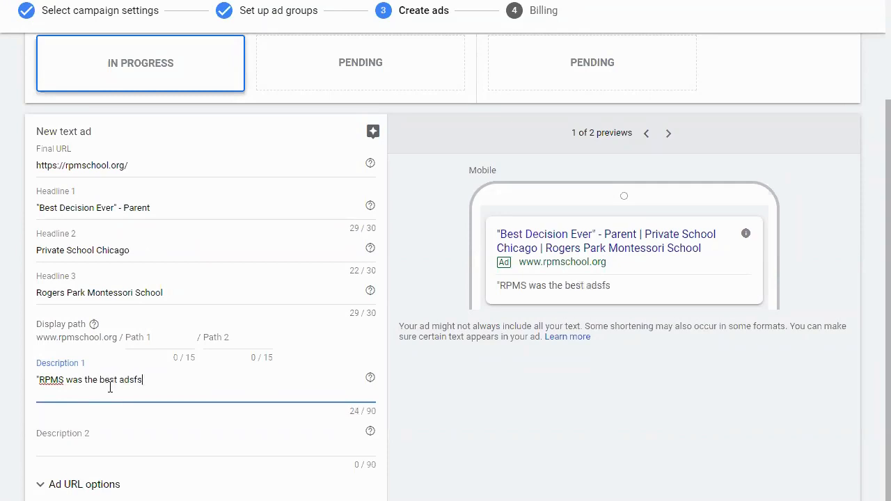
{"action": "type", "text": "dfafaf;skfjsafafakfjsa;fjsalfjas"}
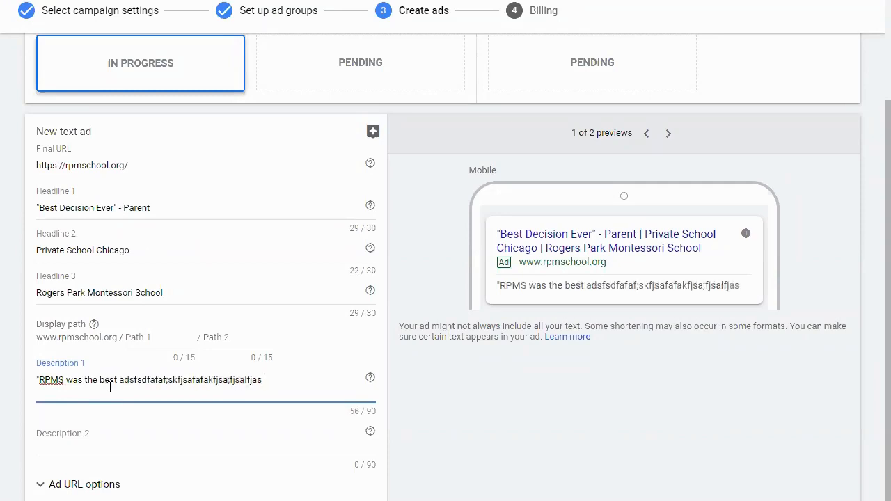
{"action": "type", "text": "f\" - Mary, Curretn"}
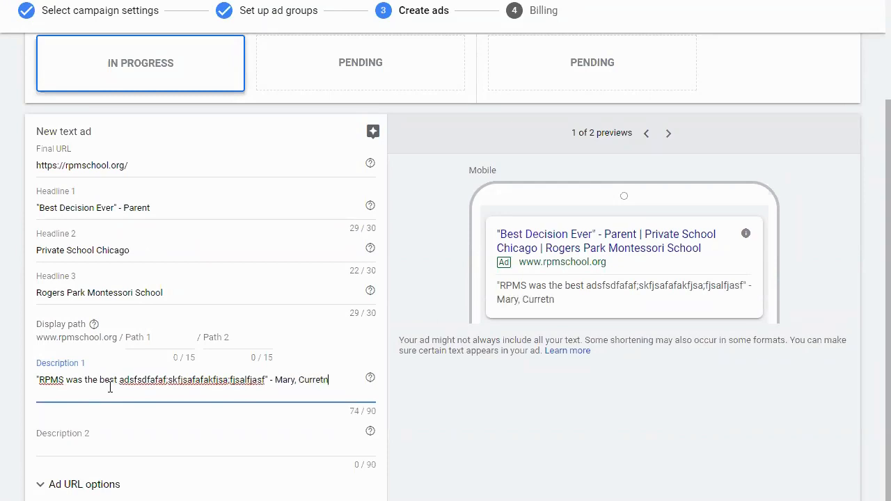
{"action": "key", "text": "BackSpace"}
{"action": "type", "text": "nt Parent"}
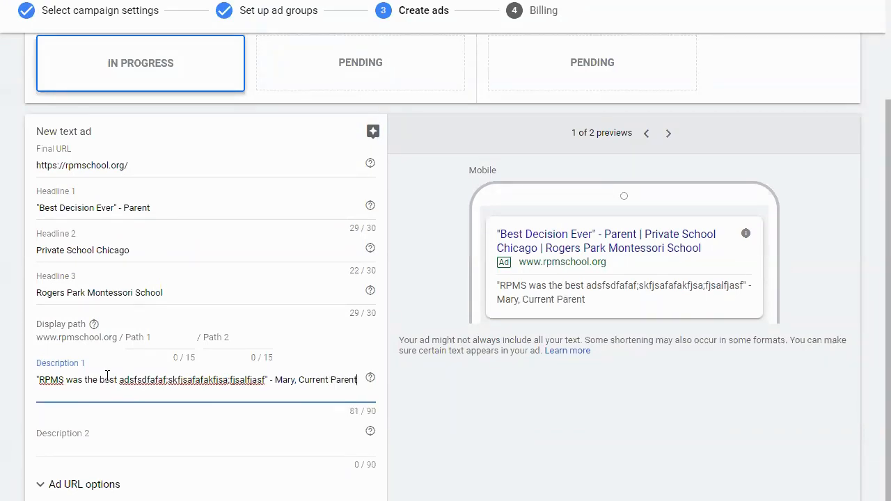
{"action": "left_click", "coordinate": [106, 447]}
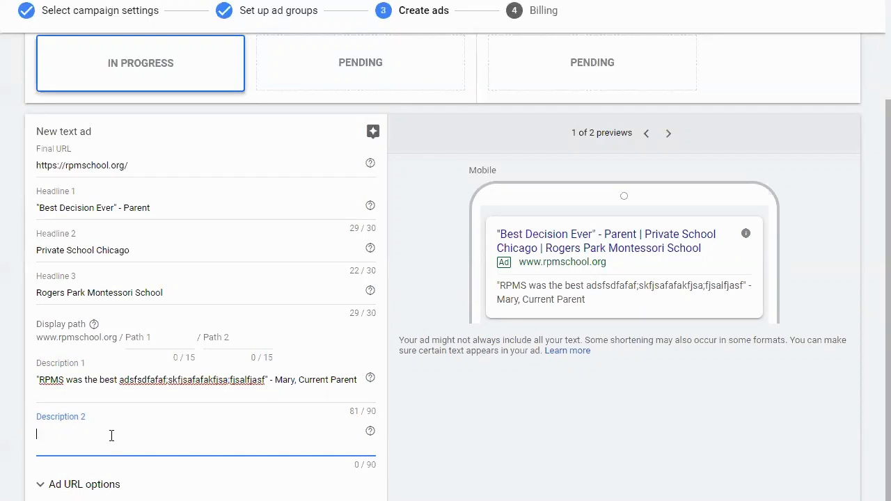
{"action": "double_click", "coordinate": [145, 293]}
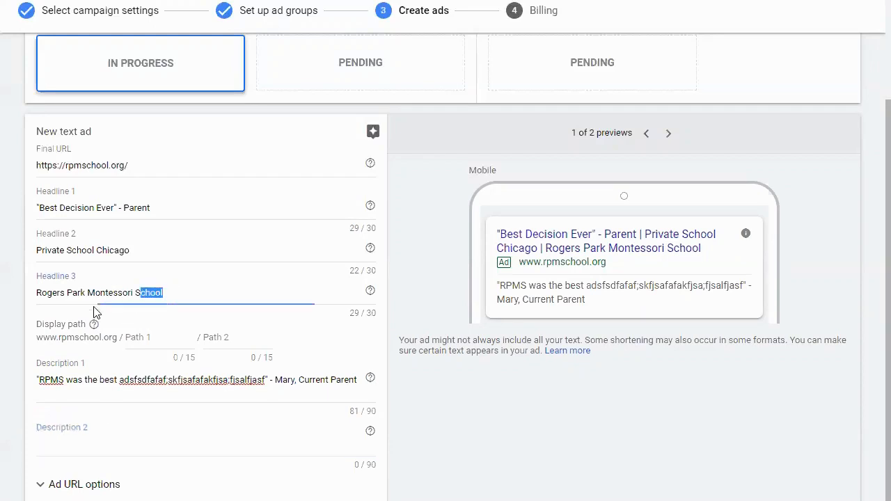
{"action": "left_click_drag", "start_coordinate": [145, 293], "coordinate": [30, 301]}
{"action": "triple_click", "coordinate": [58, 209]}
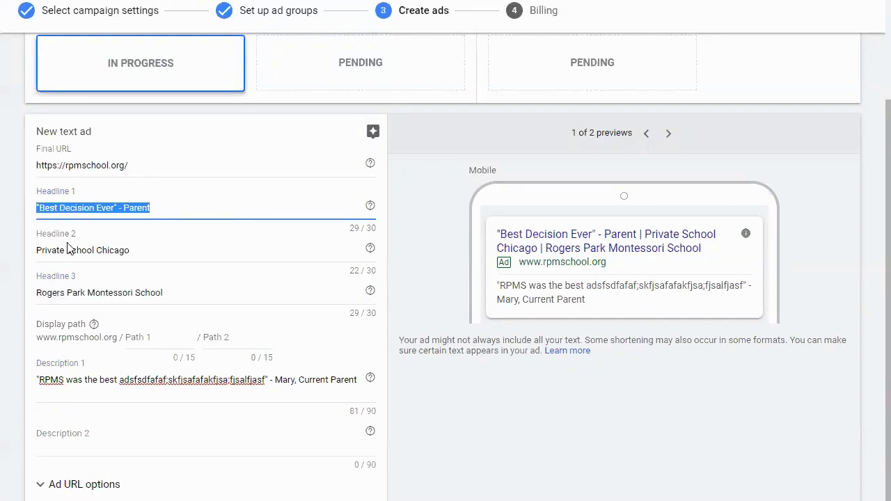
{"action": "double_click", "coordinate": [69, 252]}
{"action": "triple_click", "coordinate": [108, 289]}
{"action": "double_click", "coordinate": [108, 289]}
- Replace Headline 3 with Open House March 30 @ 1 PM
{"action": "triple_click", "coordinate": [109, 289]}
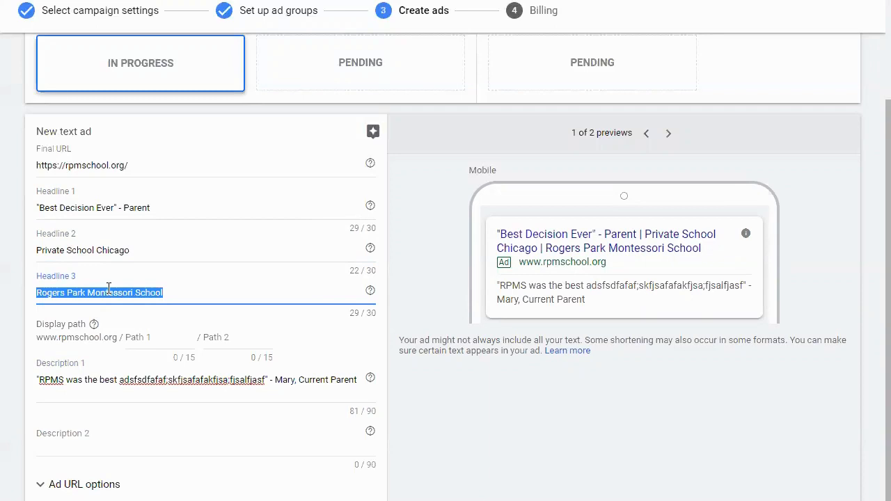
{"action": "type", "text": "Apply "}
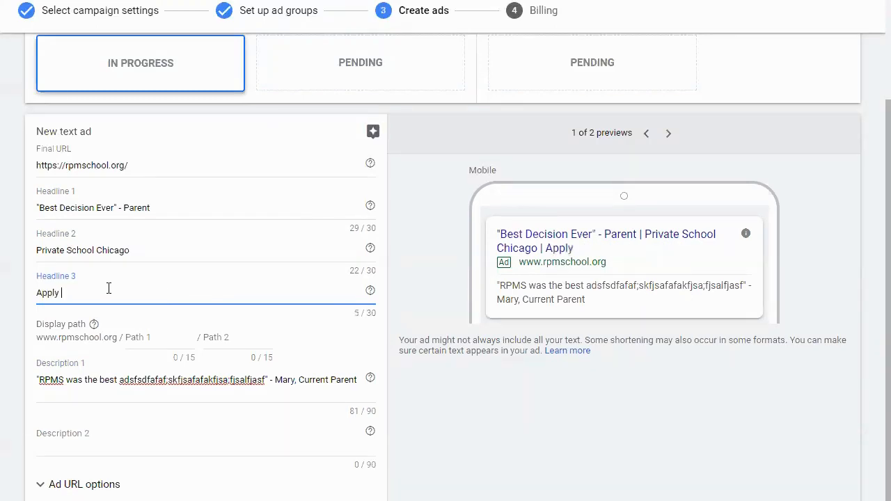
{"action": "type", "text": "Today"}
{"action": "key", "text": "ctrl+BackSpace"}
{"action": "key", "text": "ctrl+BackSpace"}
{"action": "type", "text": "Open Houe M"}
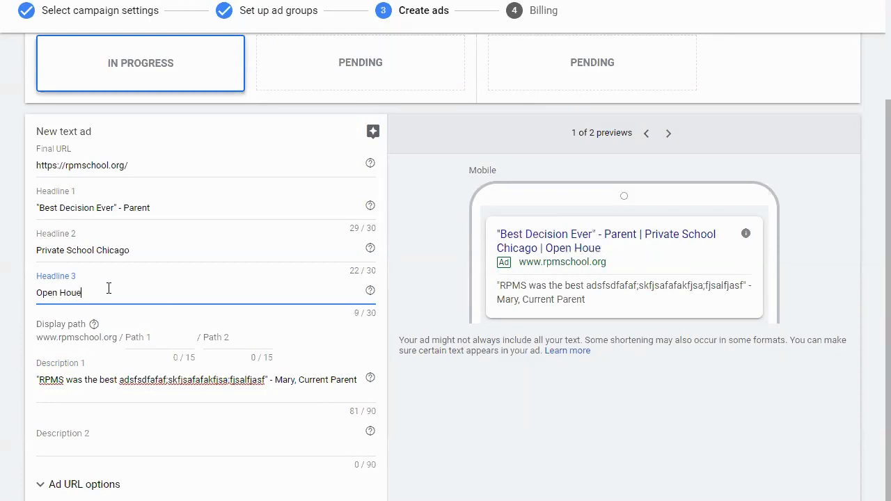
{"action": "key", "text": "BackSpace"}
{"action": "key", "text": "BackSpace"}
{"action": "key", "text": "Left"}
{"action": "type", "text": "s"}
{"action": "key", "text": "End"}
{"action": "type", "text": "Mra"}
{"action": "key", "text": "BackSpace"}
{"action": "key", "text": "BackSpace"}
{"action": "type", "text": "arch 30"}
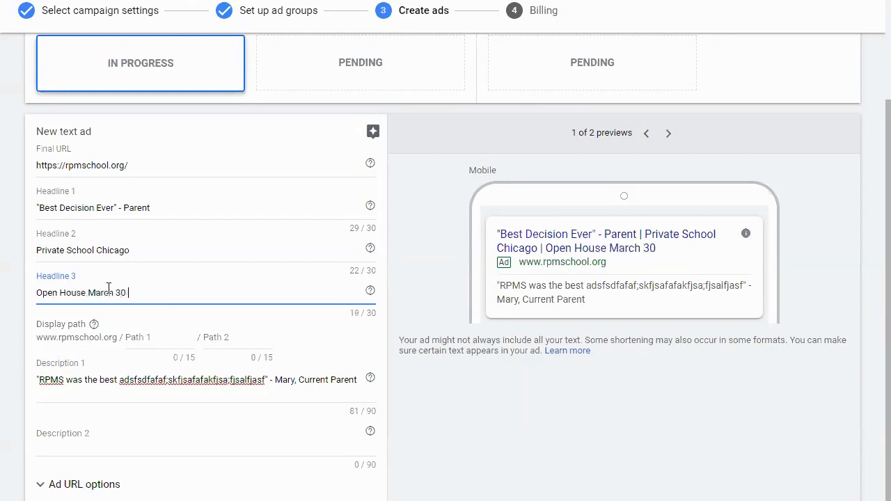
{"action": "type", "text": " @ 1 PM"}
- Enter the filler text afsadfsdfadfwadf as Description 2 of the text ad
{"action": "triple_click", "coordinate": [150, 379]}
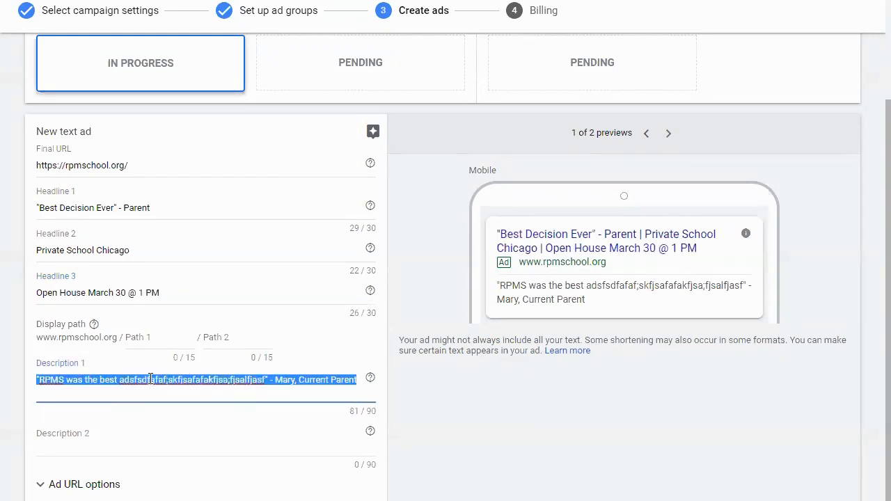
{"action": "left_click", "coordinate": [148, 433]}
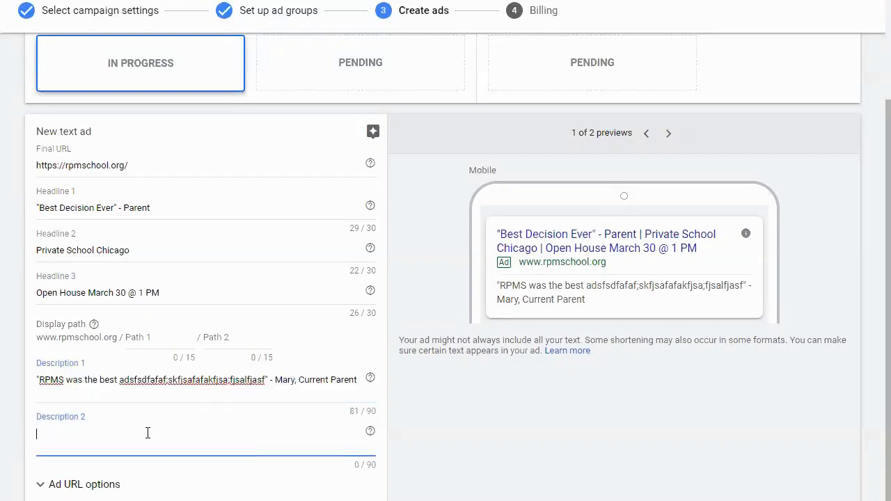
{"action": "type", "text": "t"}
{"action": "key", "text": "BackSpace"}
{"action": "type", "text": "afsadfsdfadfwadf"}
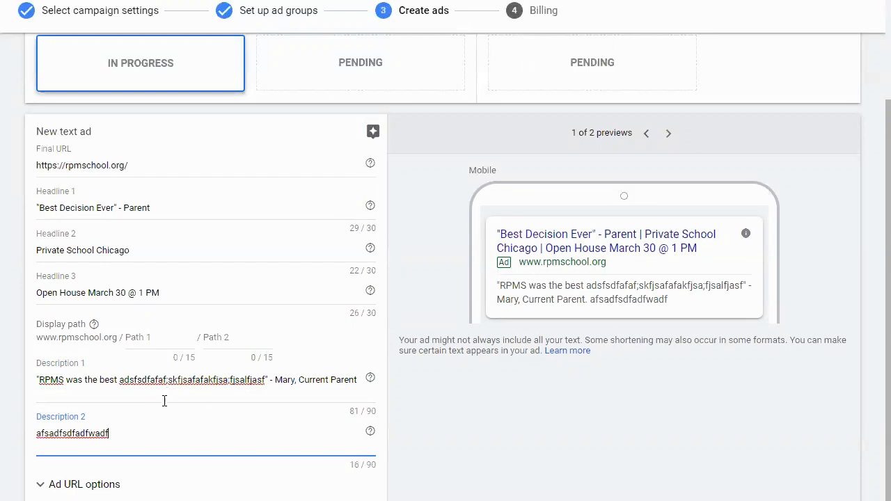
- Finish the text ad and proceed to the billing stage of the campaign setup
{"action": "scroll", "coordinate": [445, 279], "scroll_direction": "down", "scroll_amount": 1}
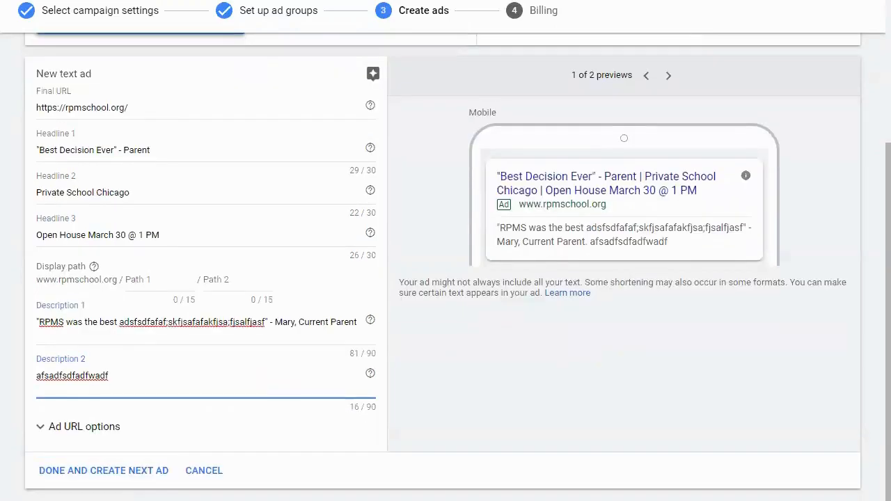
{"action": "scroll", "coordinate": [117, 449], "scroll_direction": "up", "scroll_amount": 3}
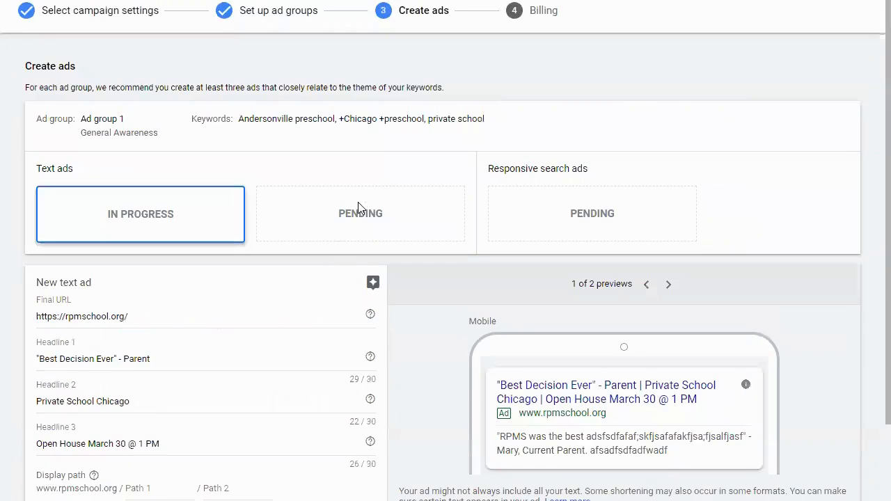
{"action": "scroll", "coordinate": [358, 202], "scroll_direction": "down", "scroll_amount": 3}
{"action": "left_click", "coordinate": [83, 469]}
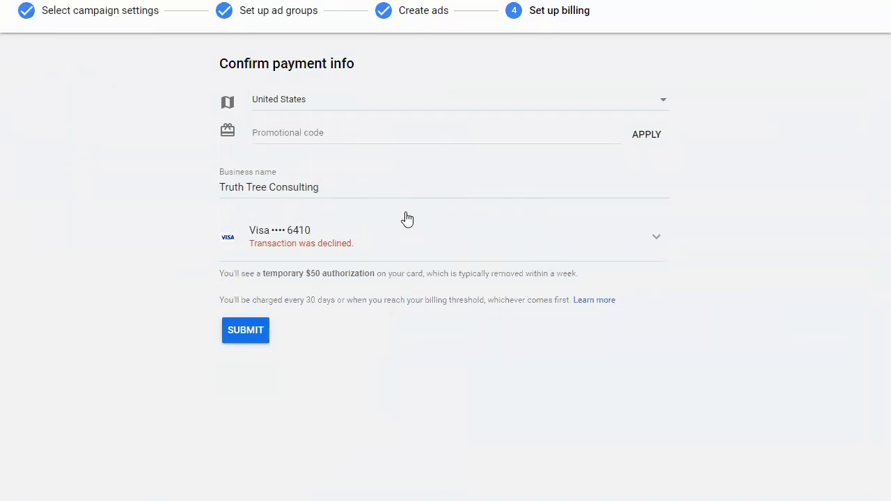
- Submit the payment info with the existing card and go to the account overview
{"action": "left_click", "coordinate": [376, 240]}
{"action": "left_click", "coordinate": [312, 282]}
{"action": "left_click", "coordinate": [234, 329]}
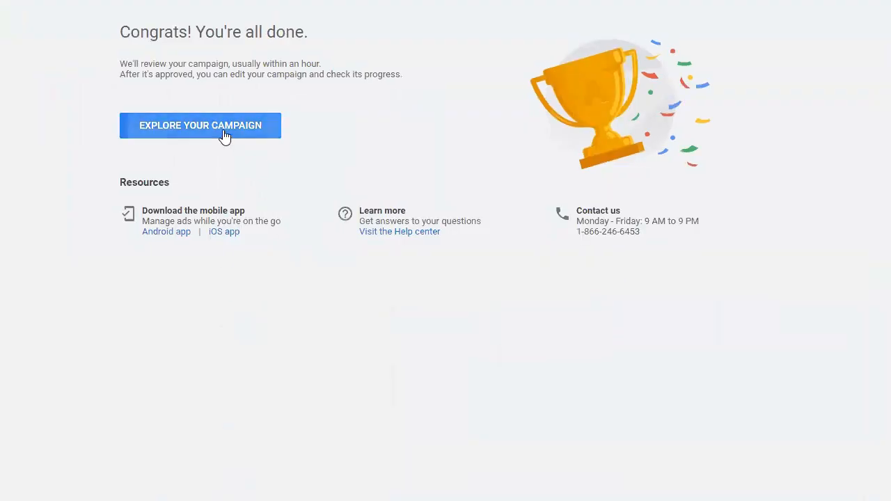
{"action": "left_click", "coordinate": [224, 136]}
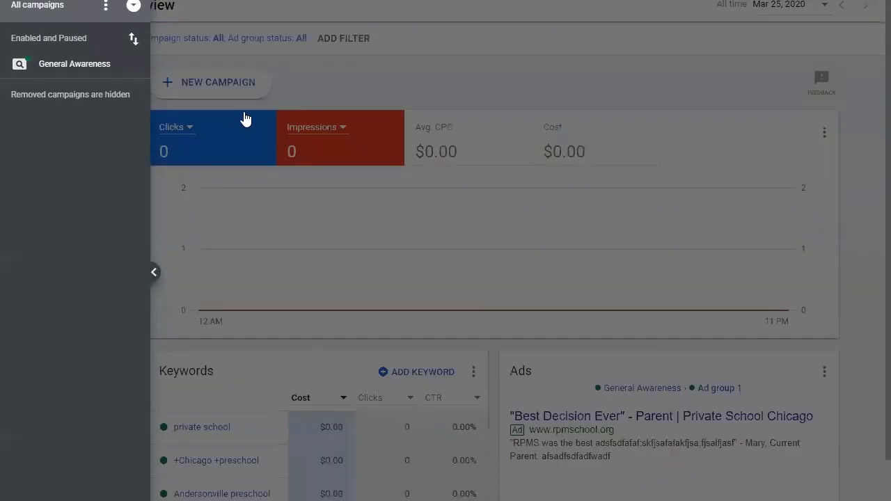
{"action": "left_click", "coordinate": [363, 78]}
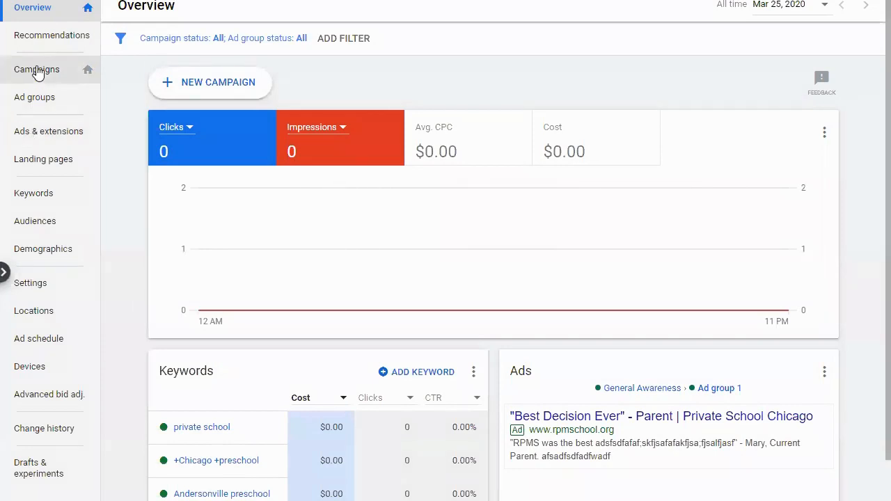
- Pause the General Awareness campaign in the campaigns list
{"action": "left_click", "coordinate": [44, 74]}
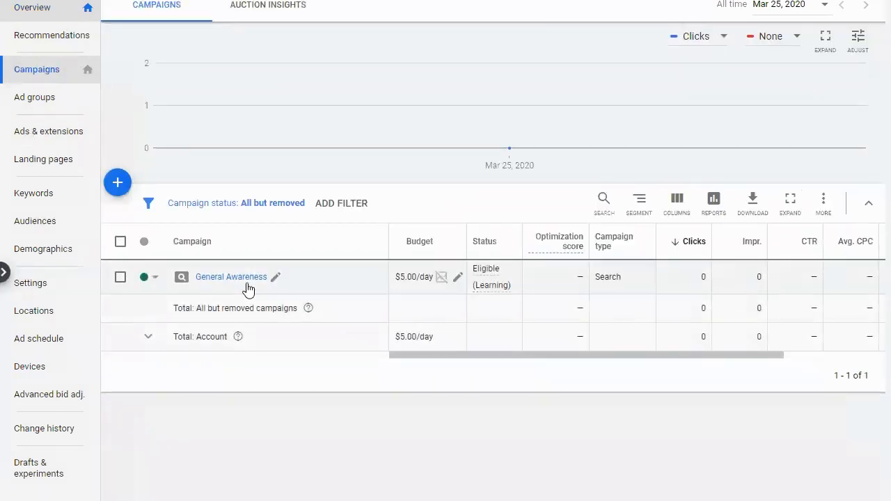
{"action": "left_click", "coordinate": [154, 278]}
{"action": "left_click", "coordinate": [170, 306]}
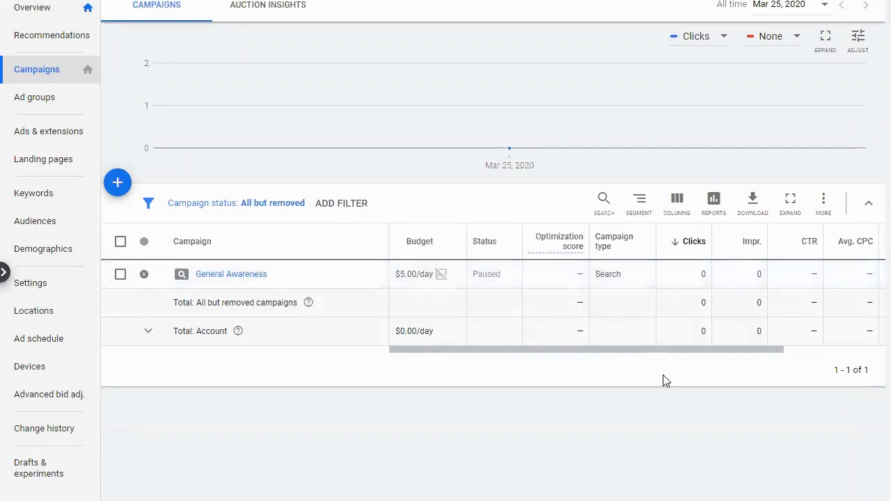
- Examine the campaign table's performance columns, including CTR and Avg. CPC
{"action": "left_click_drag", "start_coordinate": [698, 351], "coordinate": [841, 336]}
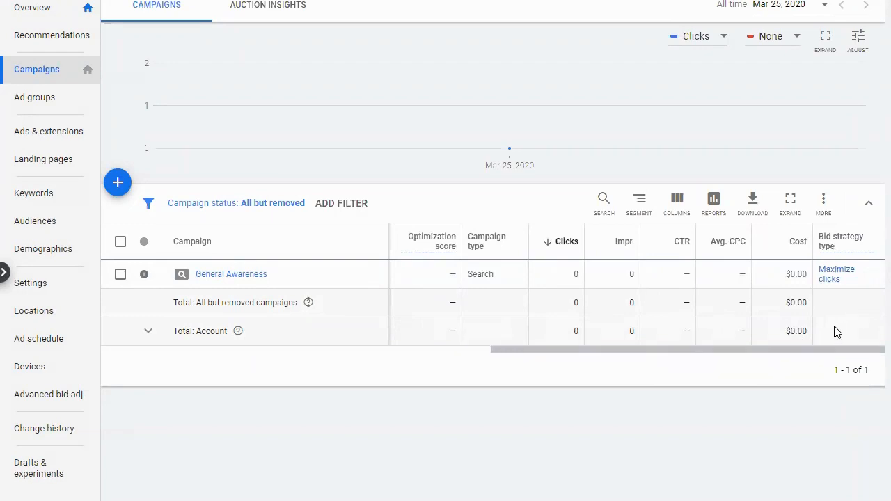
{"action": "mouse_move", "coordinate": [680, 245]}
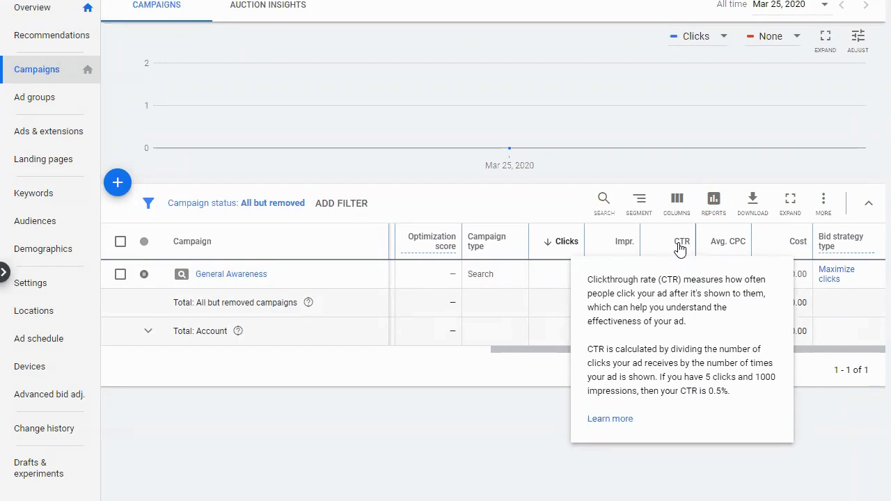
{"action": "mouse_move", "coordinate": [723, 248]}
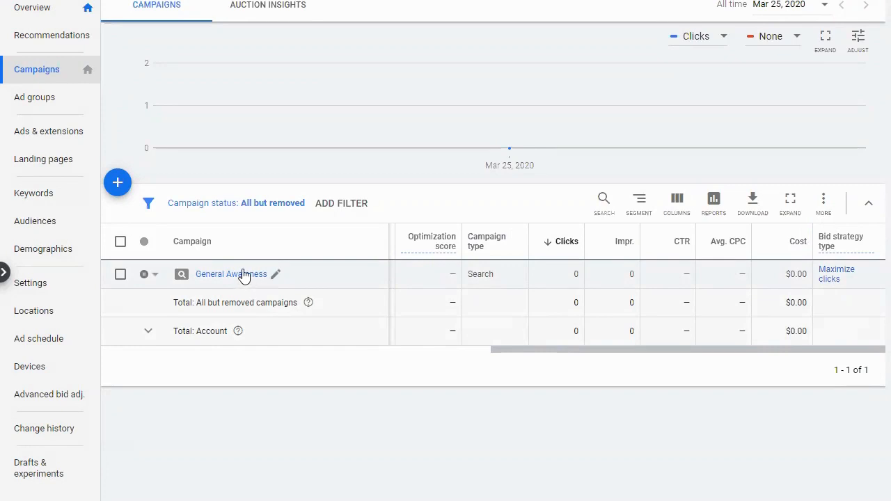
{"action": "left_click", "coordinate": [118, 184]}
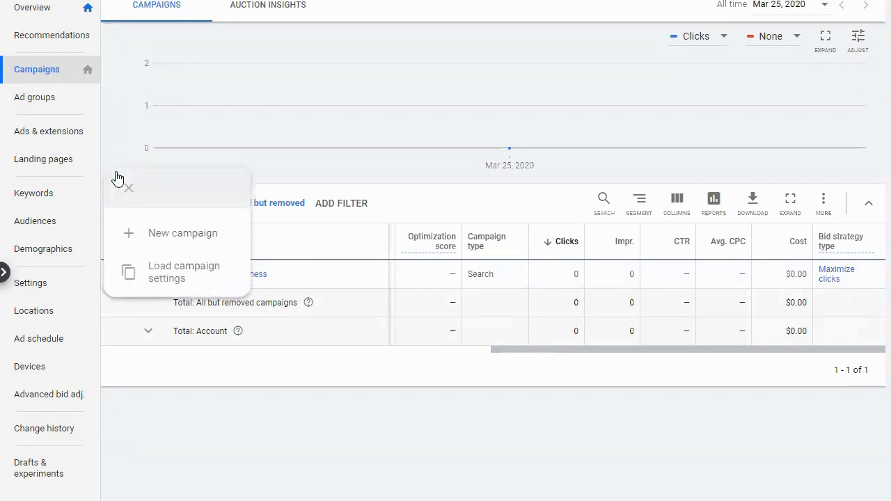
{"action": "left_click", "coordinate": [166, 238]}
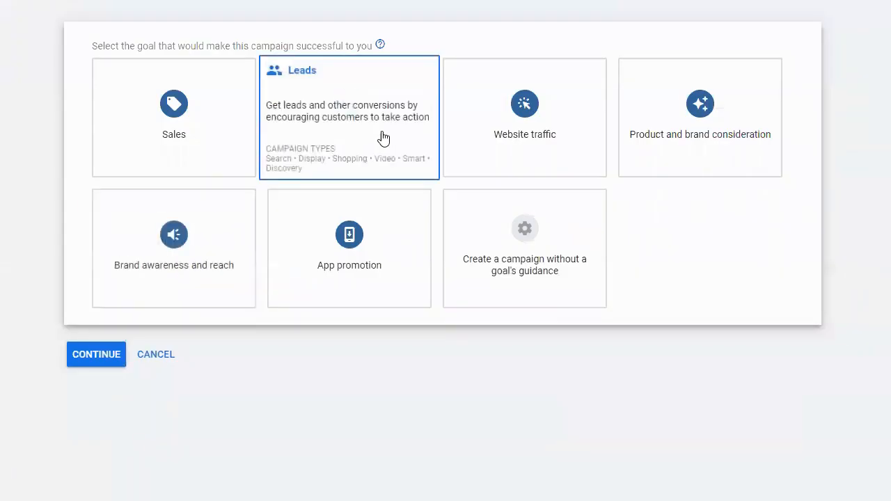
{"action": "left_click", "coordinate": [164, 268]}
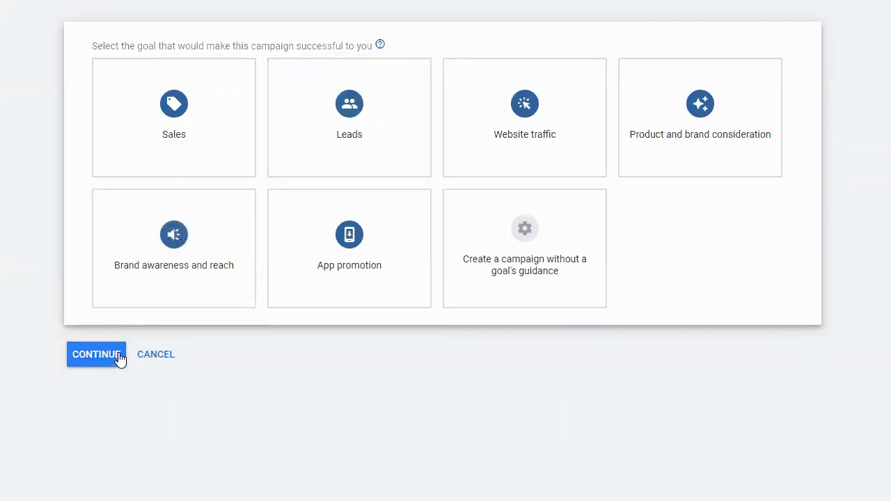
{"action": "left_click", "coordinate": [155, 354]}
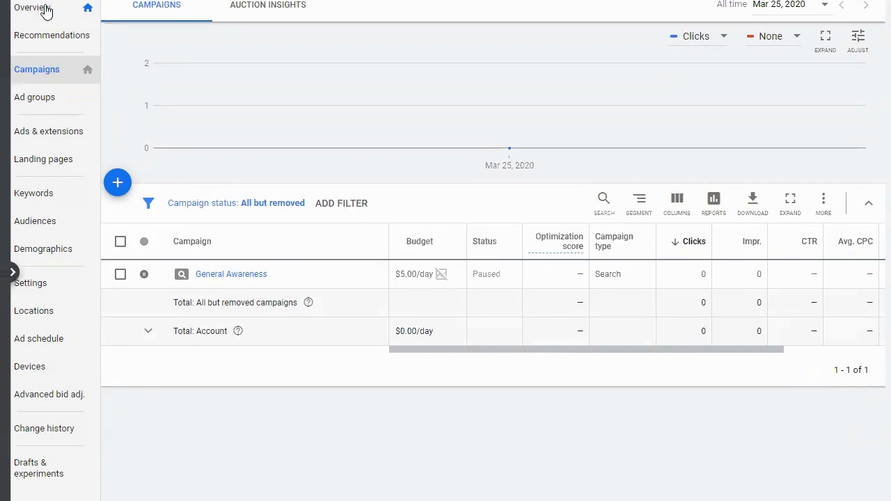
- Change the match type of all three General Awareness keywords from broad match to phrase match without keeping the originals
{"action": "left_click", "coordinate": [72, 199]}
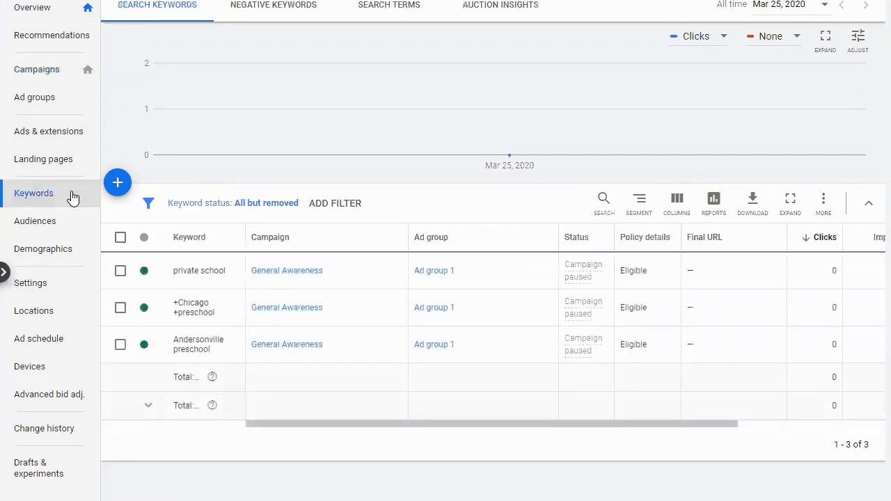
{"action": "left_click", "coordinate": [120, 239]}
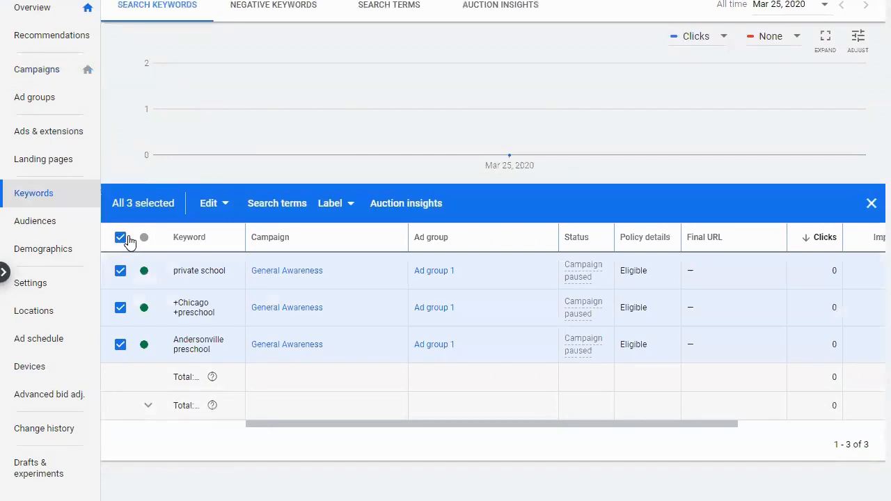
{"action": "left_click", "coordinate": [216, 207]}
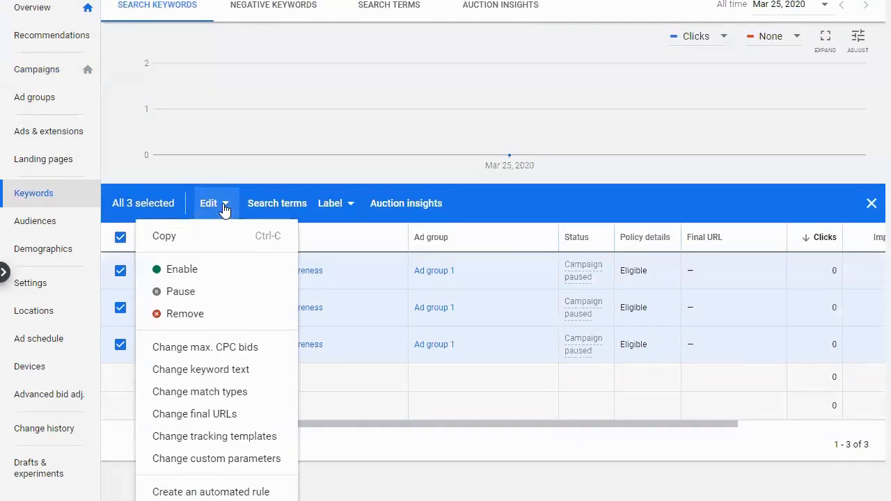
{"action": "left_click", "coordinate": [200, 394]}
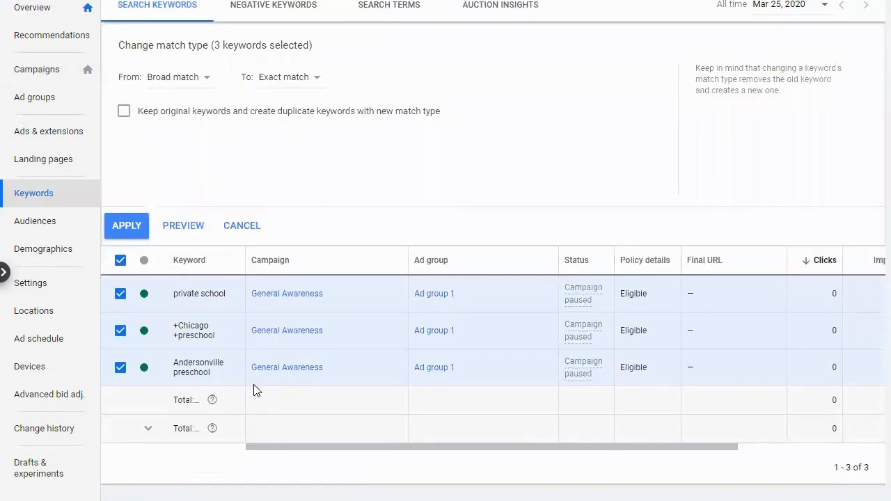
{"action": "left_click", "coordinate": [291, 85]}
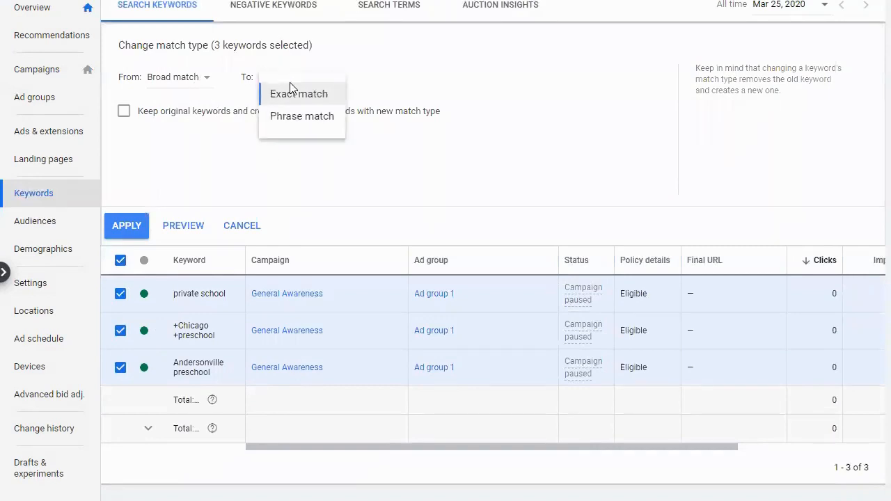
{"action": "left_click", "coordinate": [297, 121]}
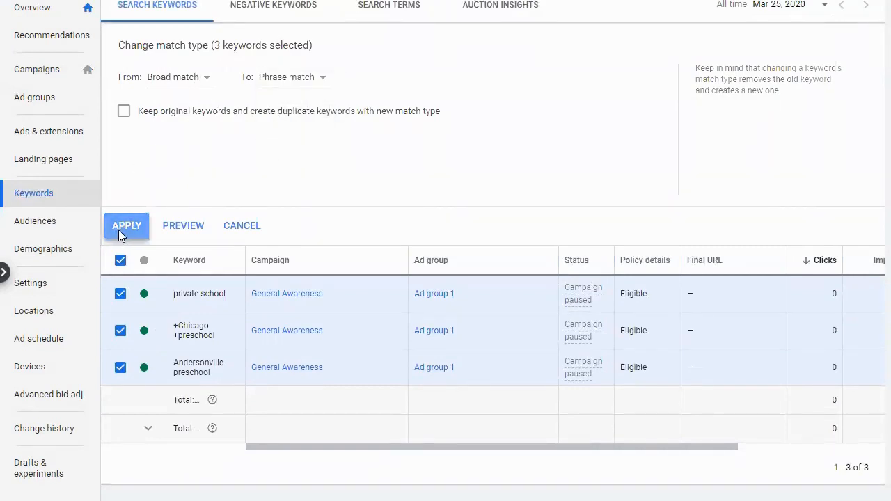
{"action": "left_click", "coordinate": [119, 230]}
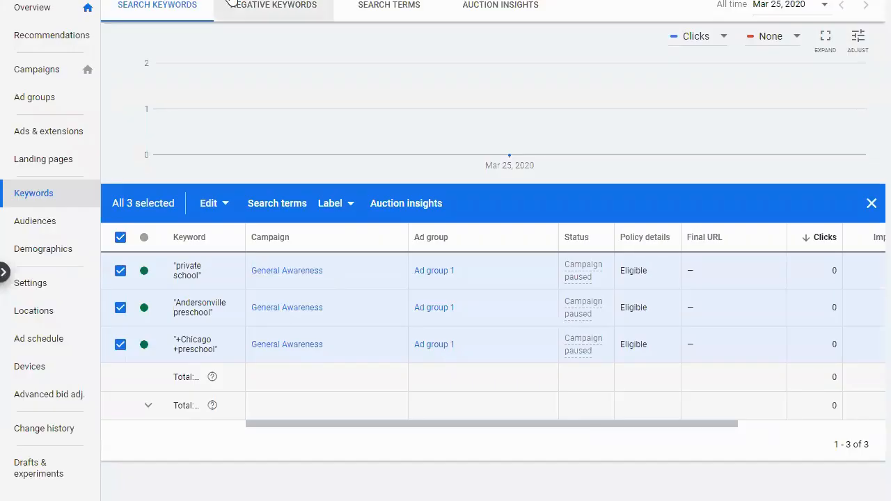
- Return to the campaigns list and examine the Clicks column and the explanation of the CTR metric
{"action": "mouse_move", "coordinate": [241, 143]}
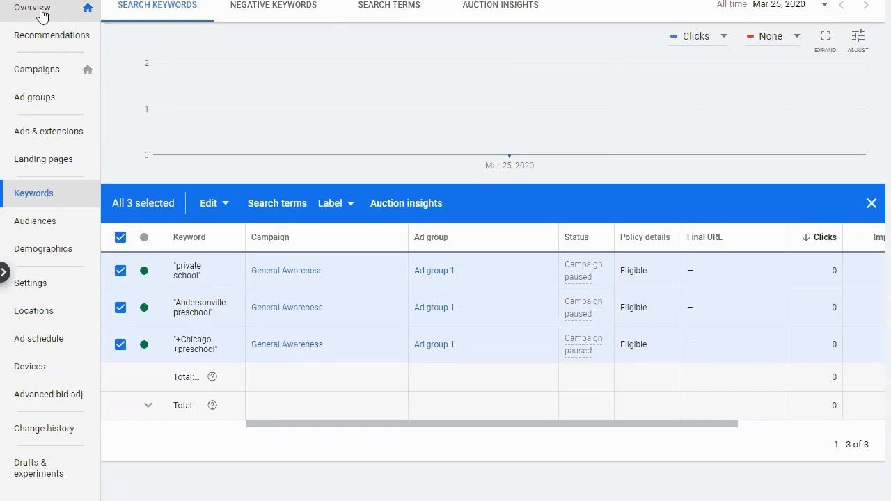
{"action": "mouse_move", "coordinate": [428, 73]}
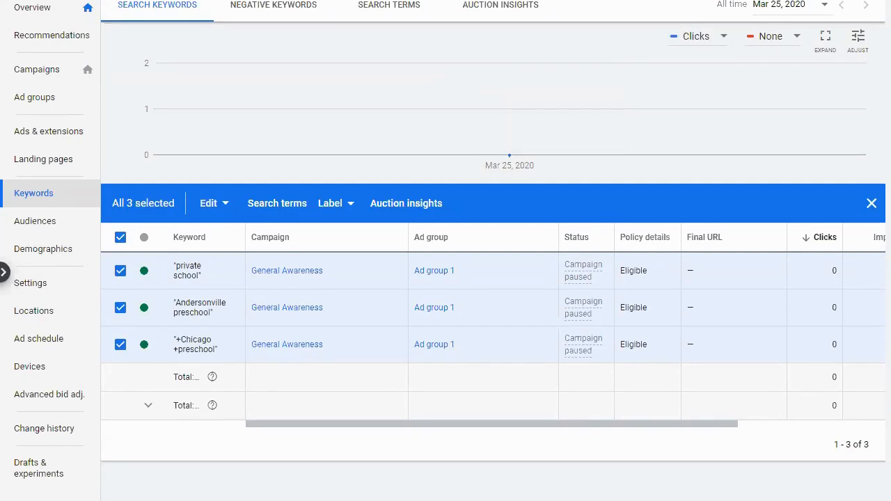
{"action": "left_click", "coordinate": [56, 78]}
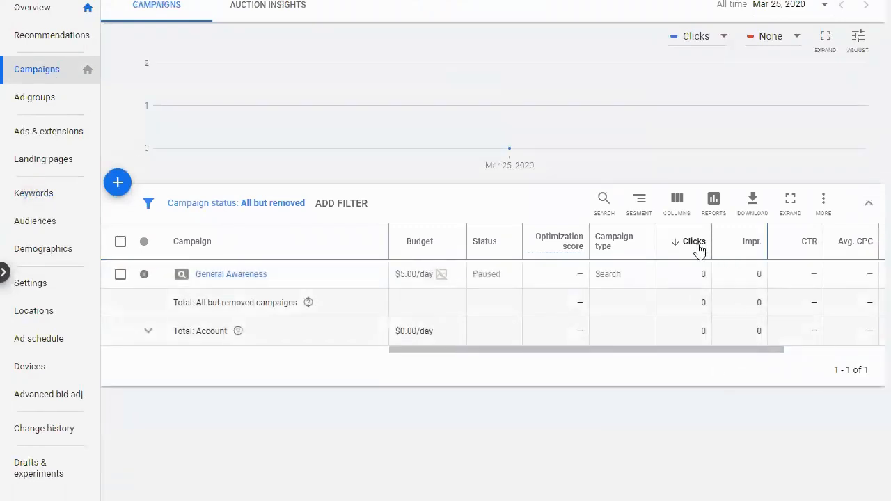
{"action": "mouse_move", "coordinate": [688, 249]}
{"action": "left_click_drag", "start_coordinate": [690, 351], "coordinate": [778, 349]}
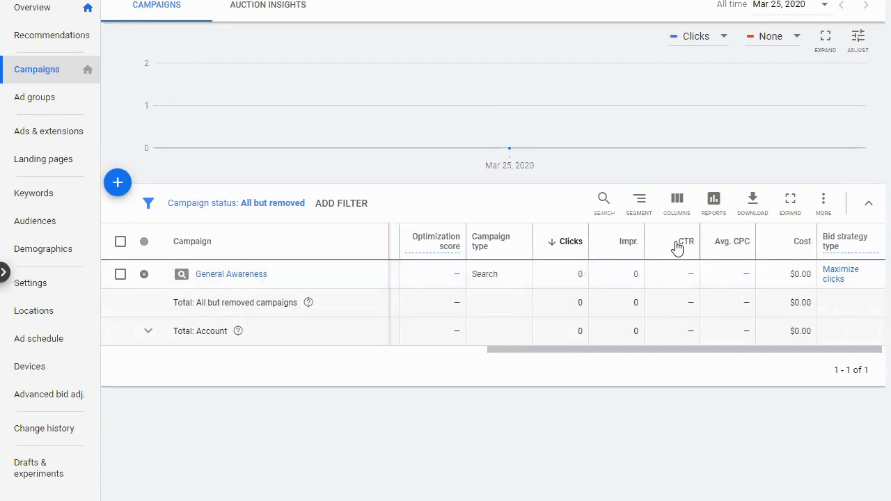
{"action": "mouse_move", "coordinate": [686, 249]}
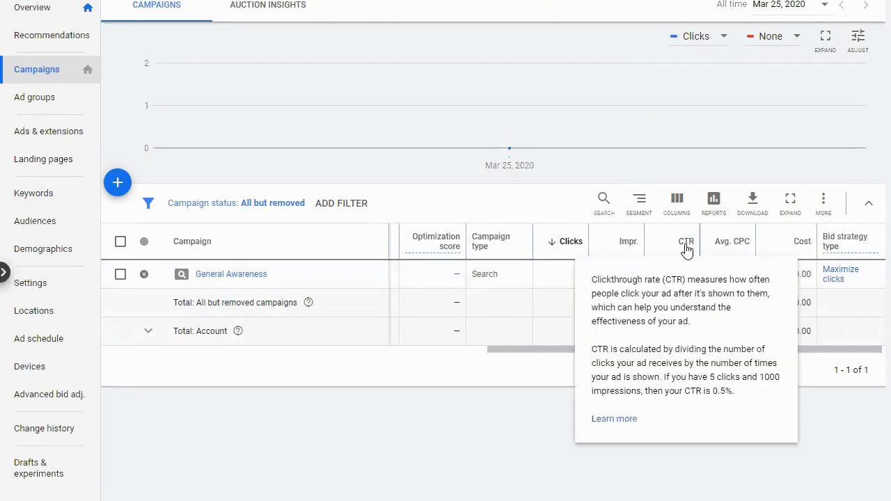